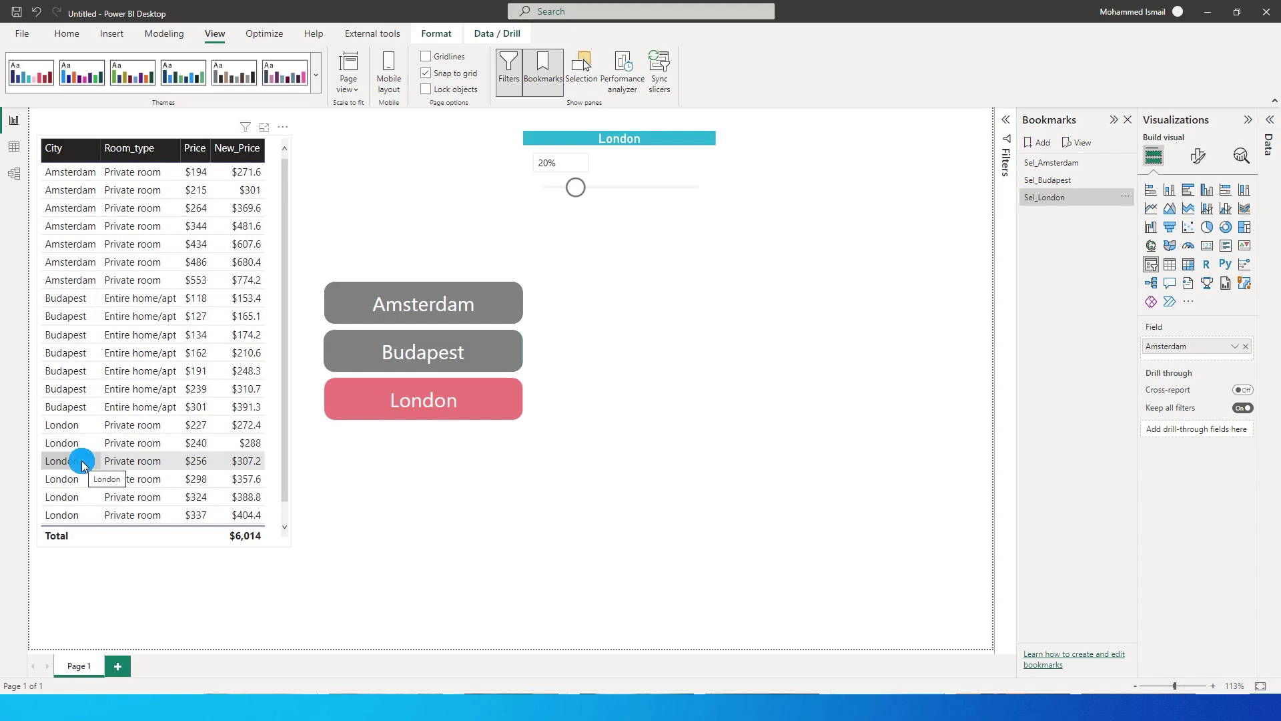
Step: Show the Amsterdam slicer and set its price increase to 10%, then check the Amsterdam rows of New_Price
{"action": "left_click", "coordinate": [311, 259]}
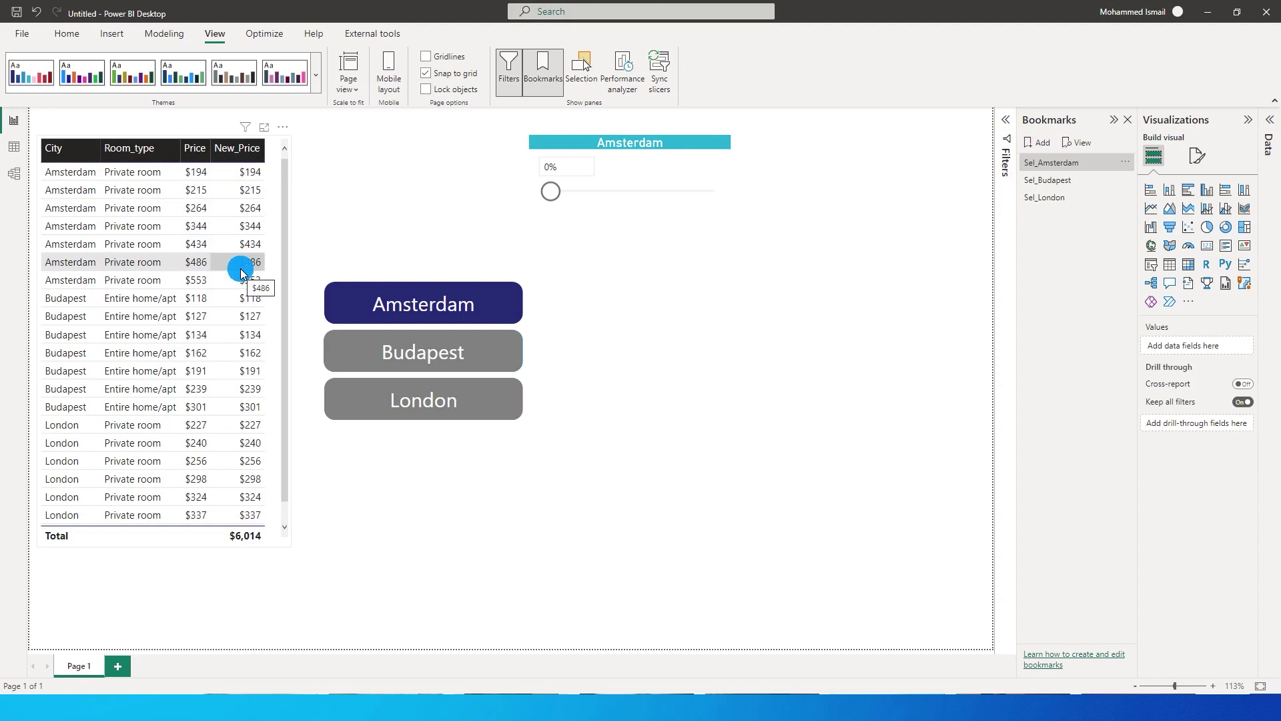
{"action": "left_click", "coordinate": [550, 193]}
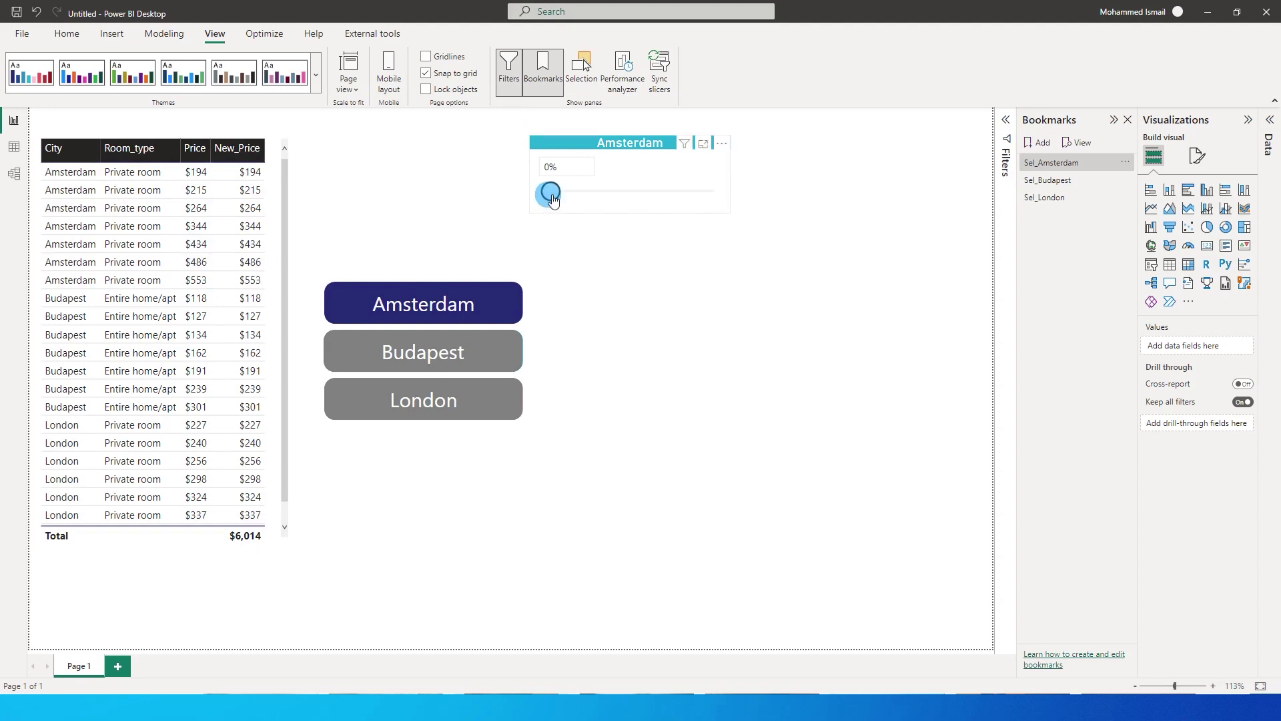
{"action": "left_click", "coordinate": [570, 199]}
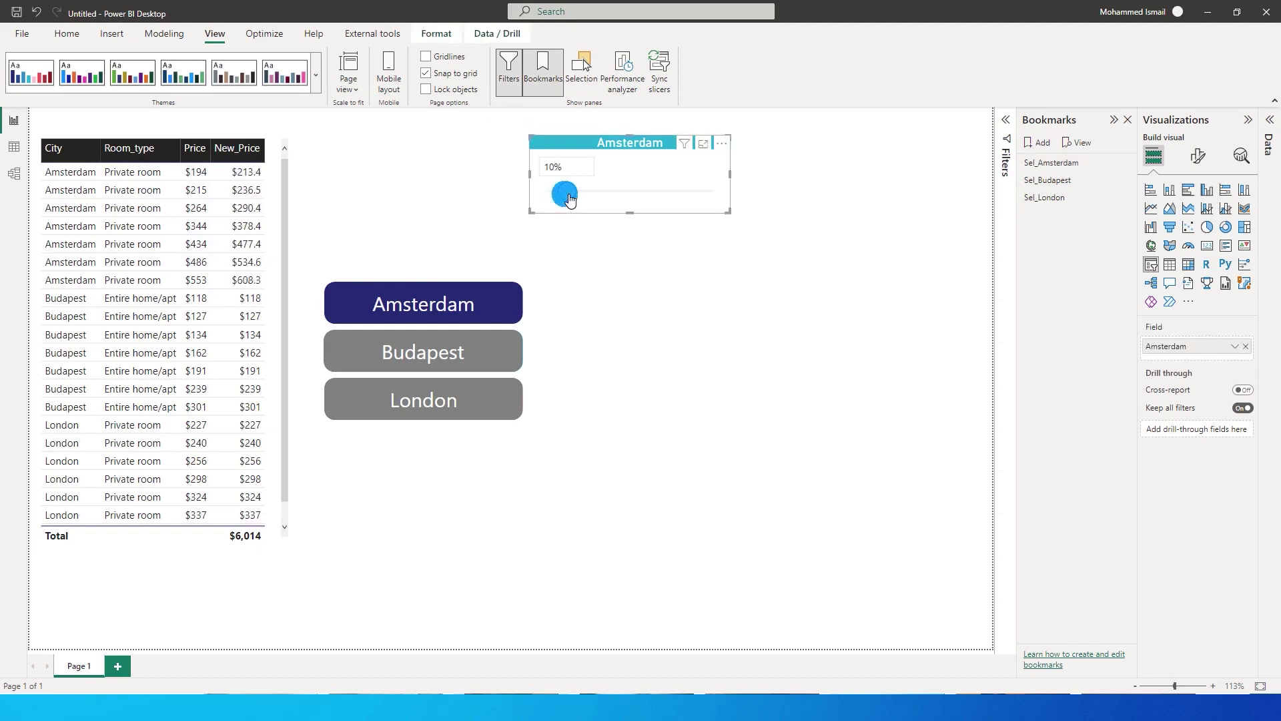
{"action": "left_click", "coordinate": [248, 175]}
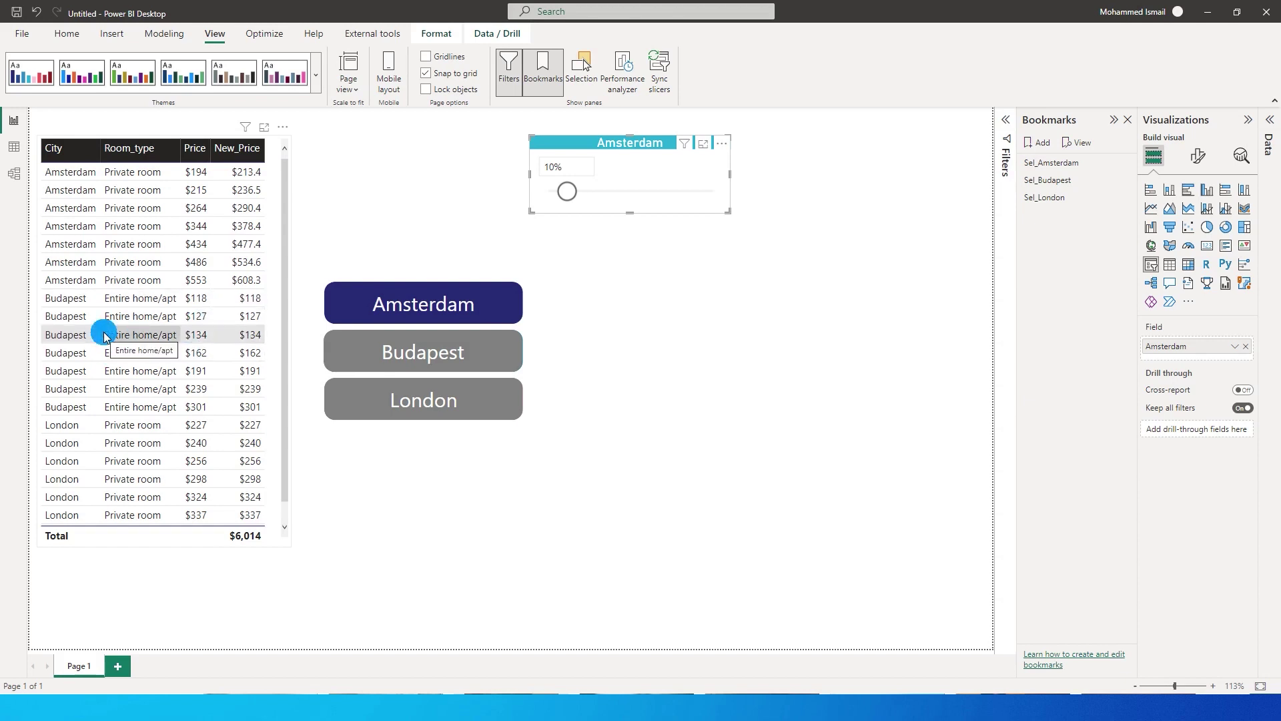
Step: Switch to the Budapest slicer with its bookmark button and set its price increase to 30%
{"action": "left_click", "coordinate": [432, 361], "text": "ctrl"}
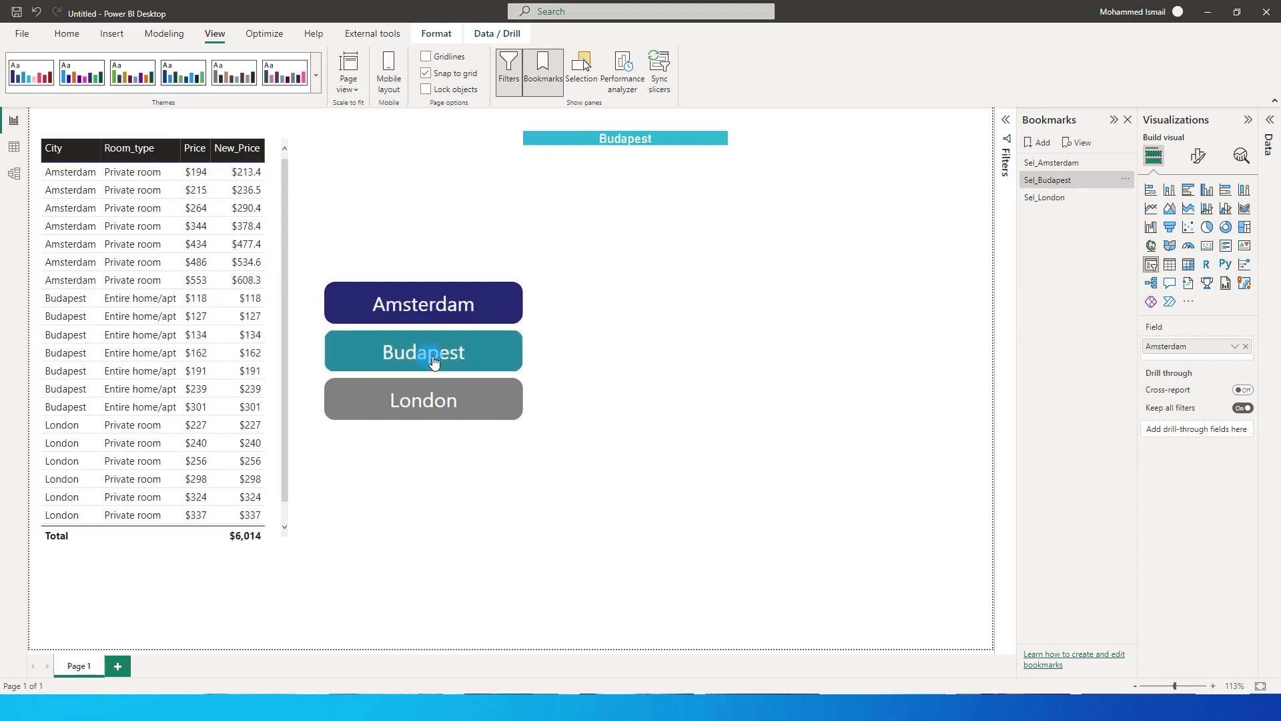
{"action": "left_click", "coordinate": [551, 133]}
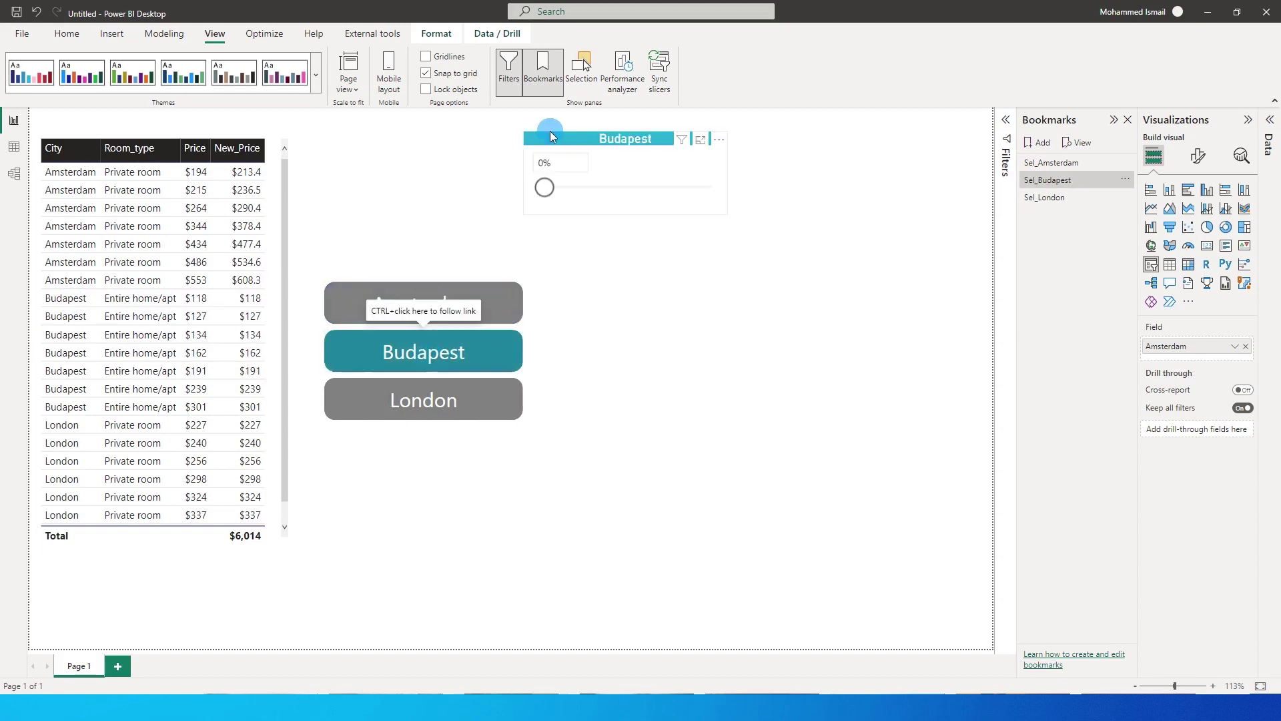
{"action": "left_click", "coordinate": [555, 200]}
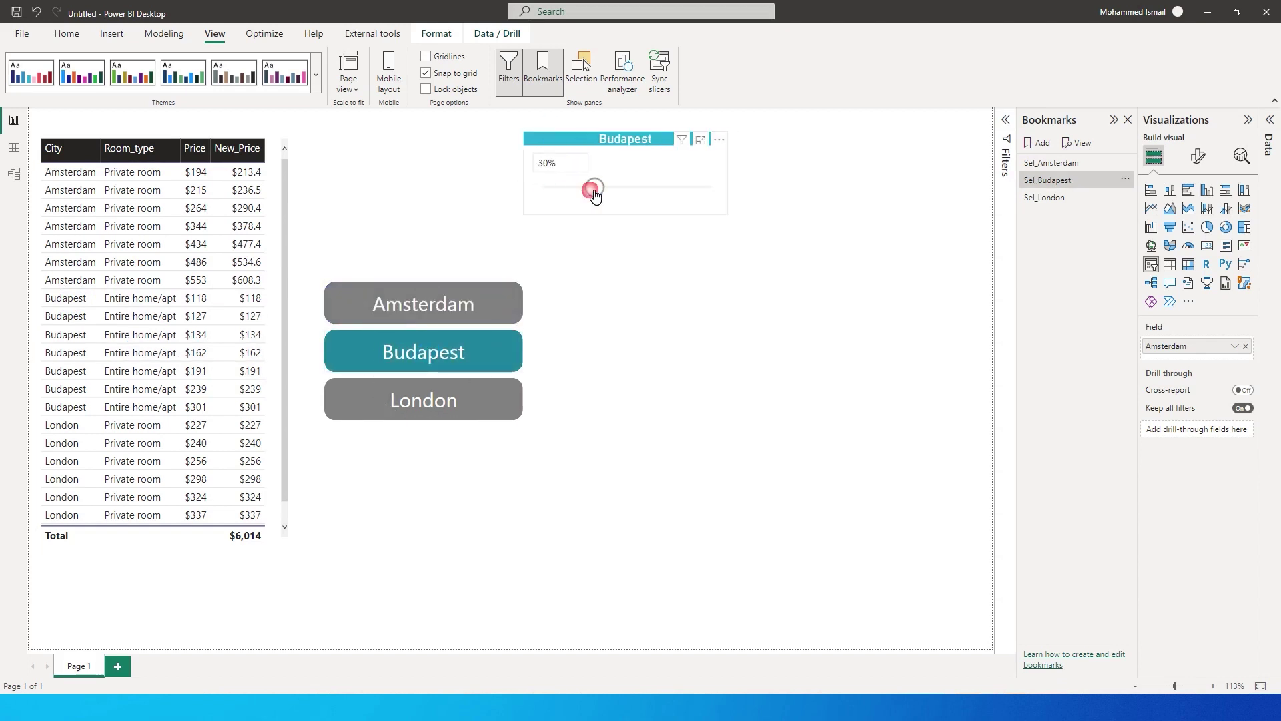
{"action": "left_click", "coordinate": [594, 192]}
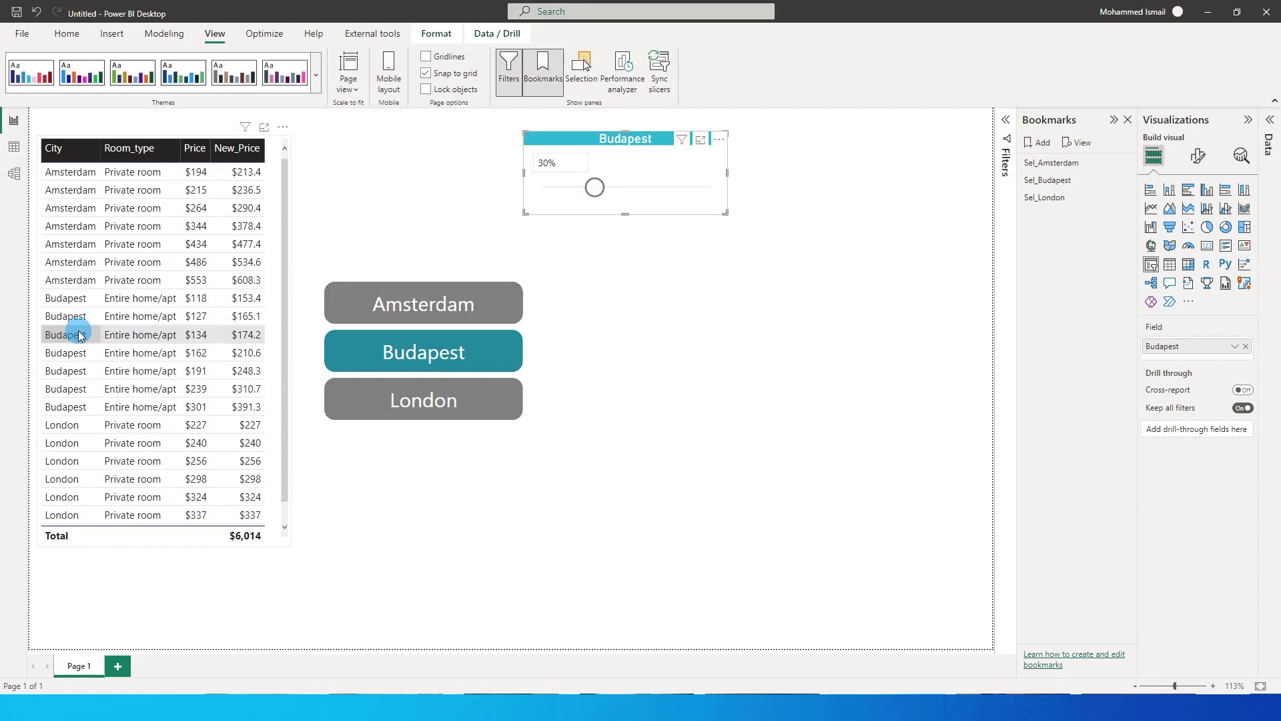
Step: Switch to the London slicer with its bookmark button and set its price increase to 40%
{"action": "left_click", "coordinate": [424, 399], "text": "ctrl"}
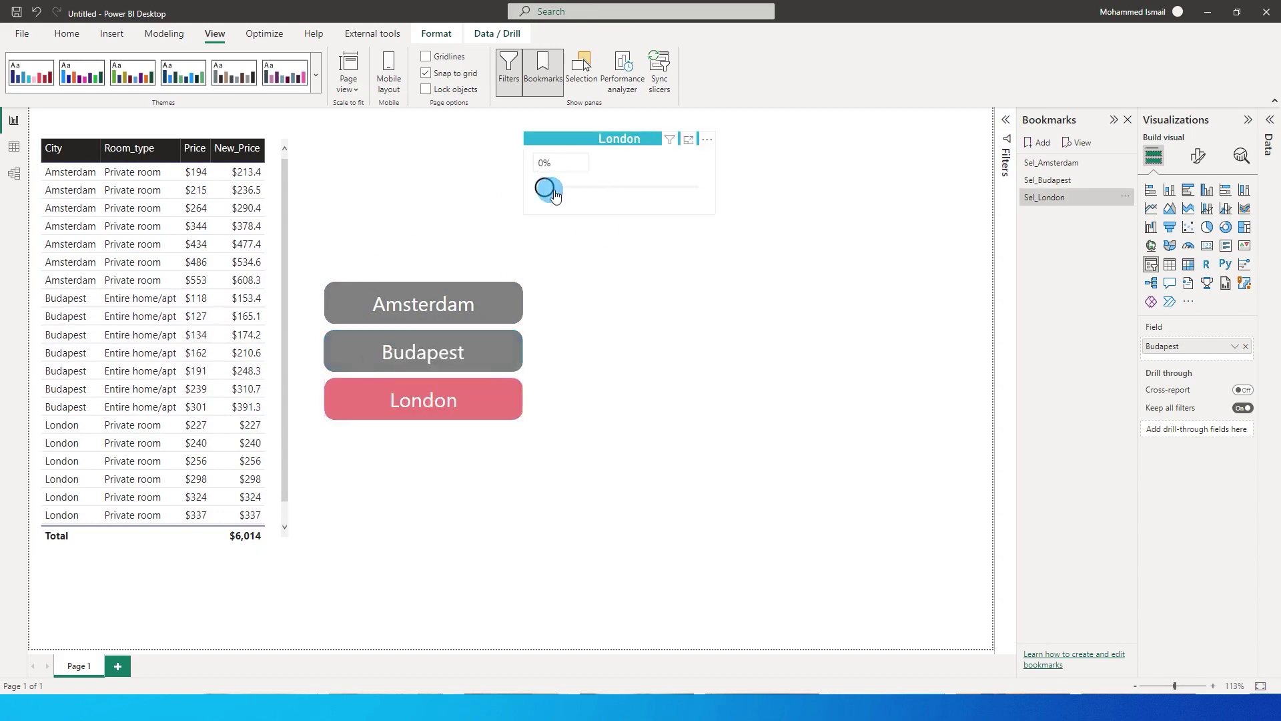
{"action": "left_click", "coordinate": [607, 188]}
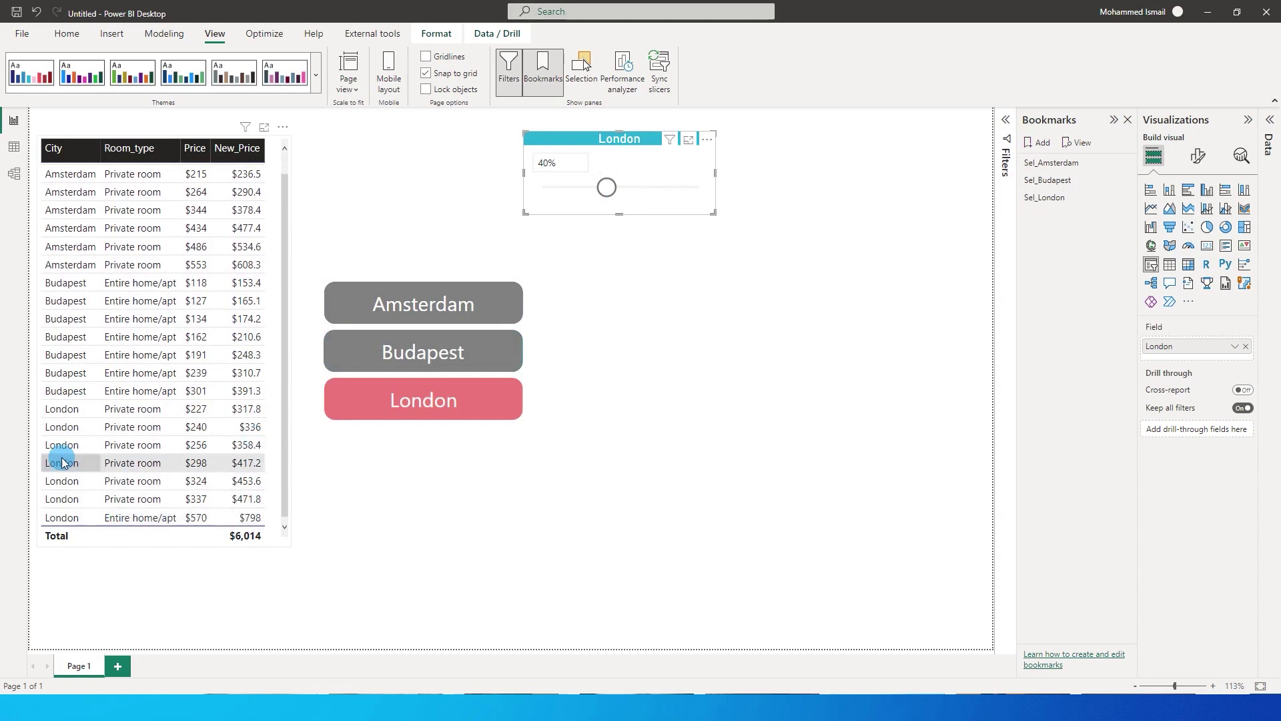
{"action": "left_click", "coordinate": [720, 407]}
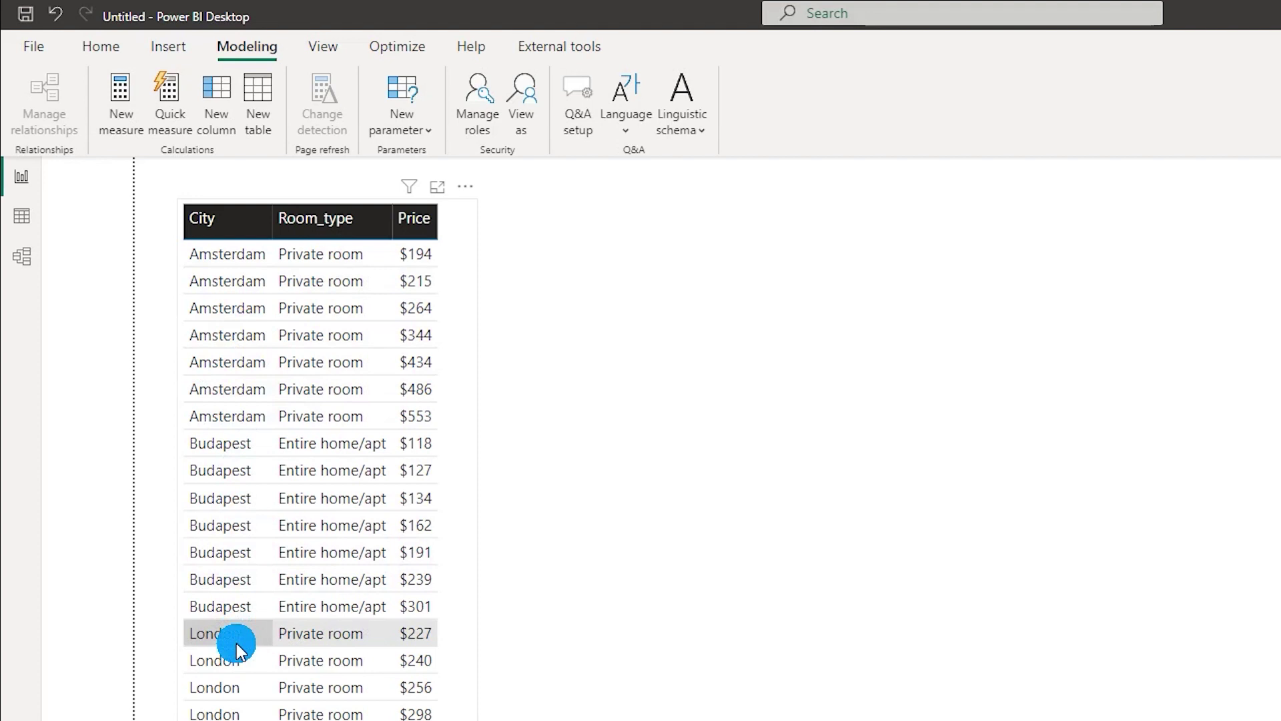
Step: Start a new numeric range parameter named Amsterdam with the Decimal number data type
{"action": "left_click", "coordinate": [403, 128]}
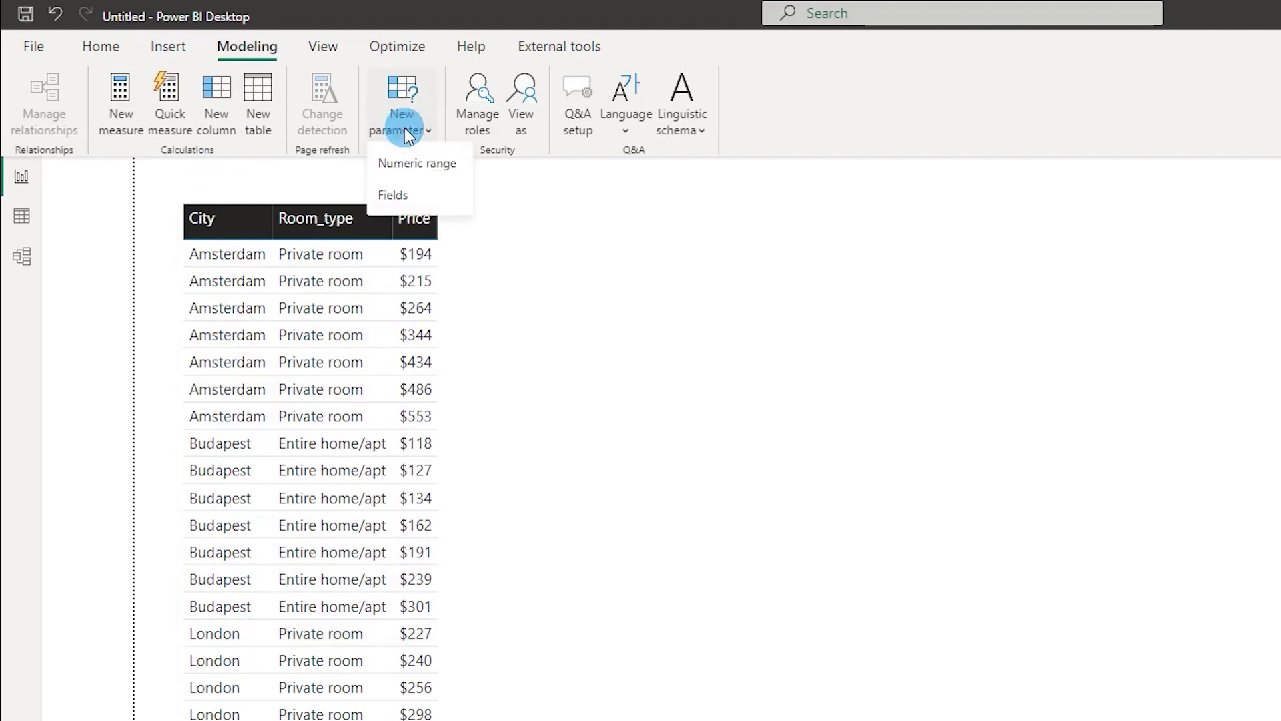
{"action": "left_click", "coordinate": [419, 159]}
{"action": "double_click", "coordinate": [577, 347]}
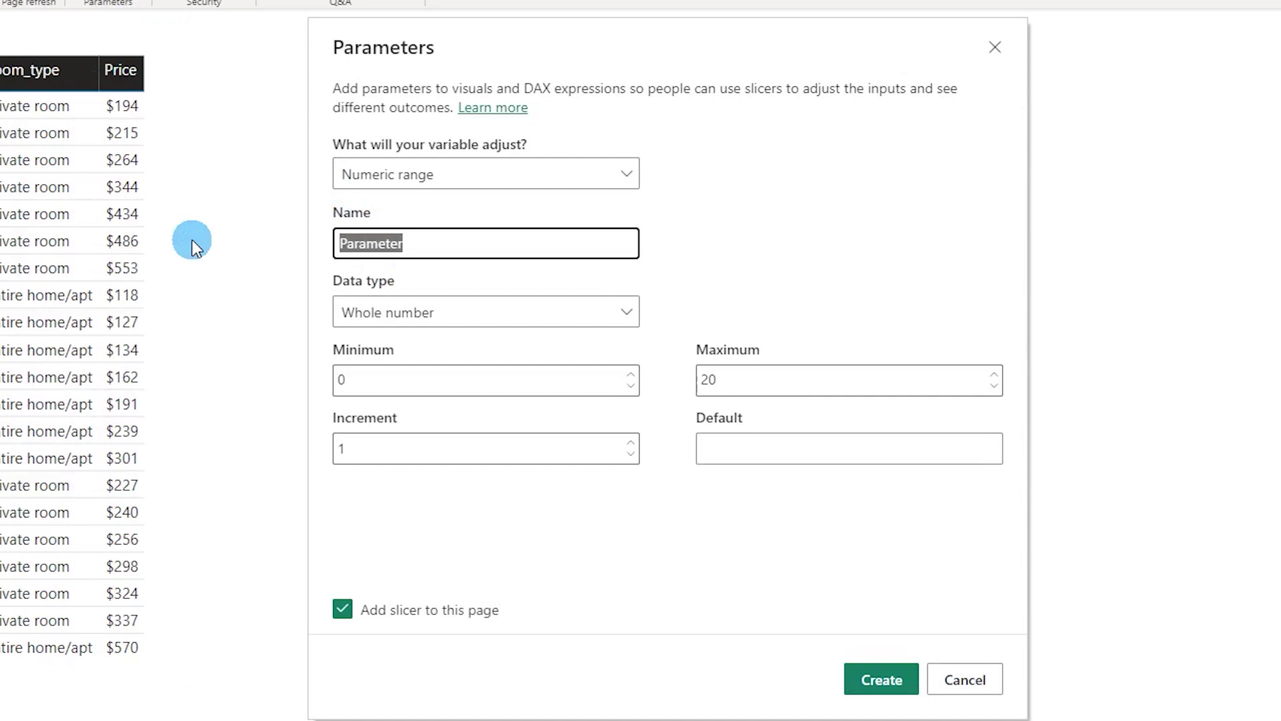
{"action": "type", "text": "Amsterna"}
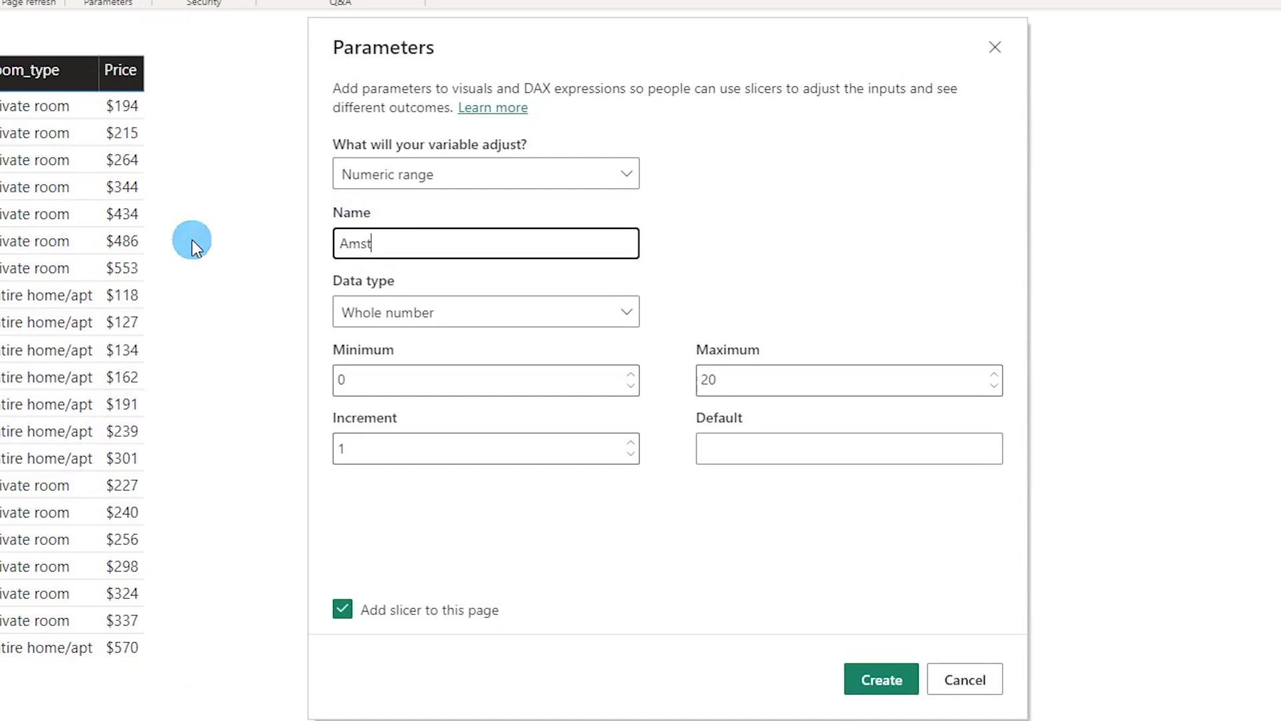
{"action": "key", "text": "BackSpace"}
{"action": "key", "text": "BackSpace"}
{"action": "type", "text": "dam"}
{"action": "left_click", "coordinate": [418, 314]}
{"action": "left_click", "coordinate": [395, 372]}
{"action": "left_click", "coordinate": [396, 379]}
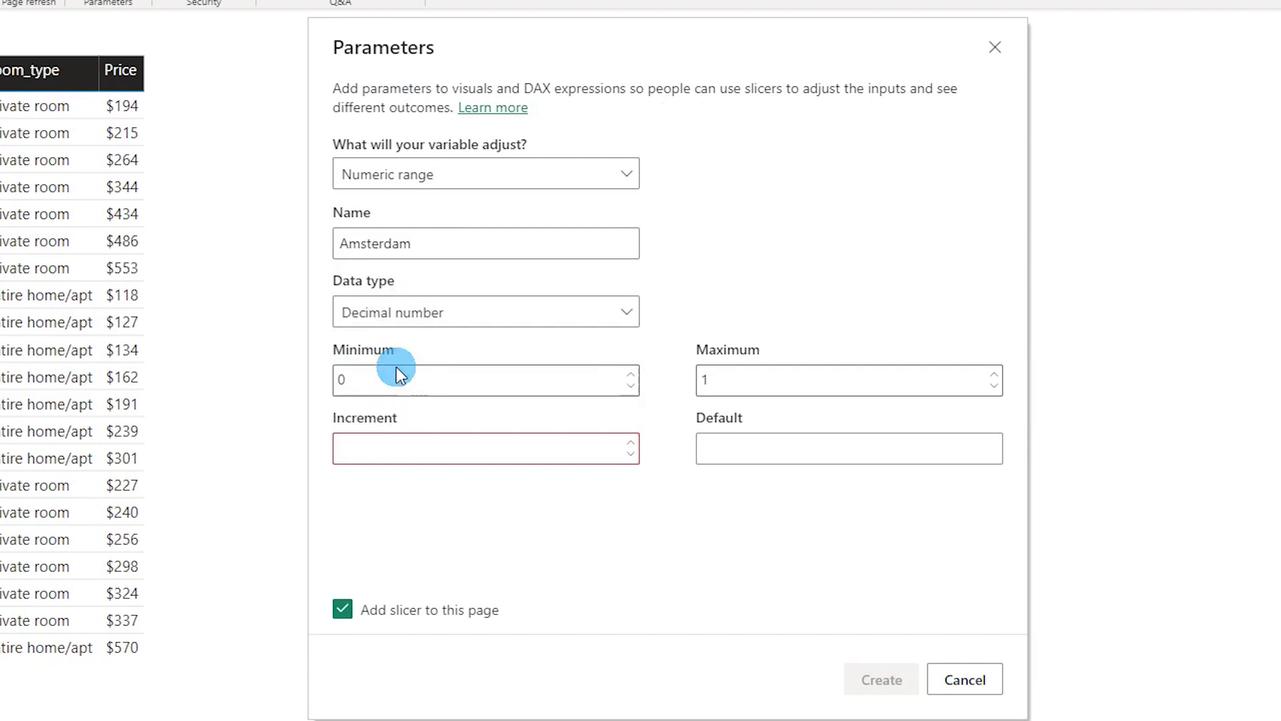
Step: Create the Amsterdam parameter with minimum 0, maximum 1, increment 0.1 and default 0, including a slicer on the page
{"action": "left_click", "coordinate": [385, 381]}
{"action": "left_click_drag", "start_coordinate": [343, 386], "coordinate": [378, 385]}
{"action": "left_click_drag", "start_coordinate": [690, 380], "coordinate": [709, 381]}
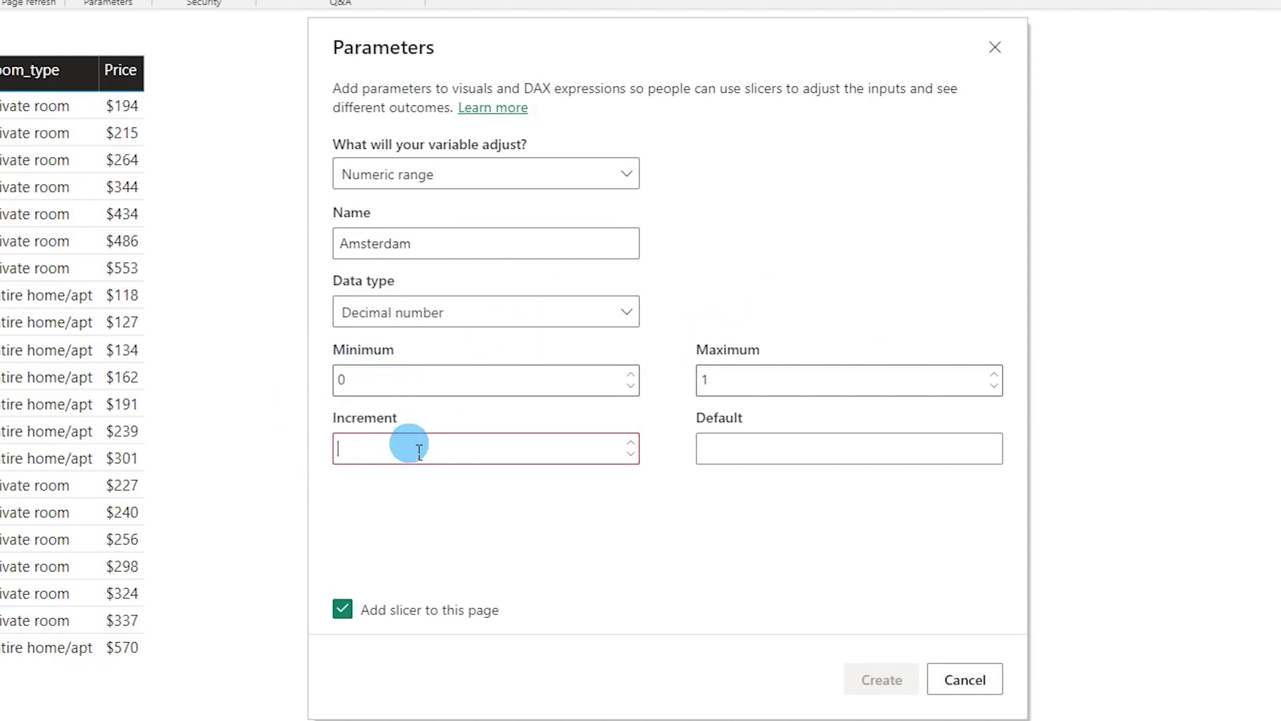
{"action": "type", "text": "0.1"}
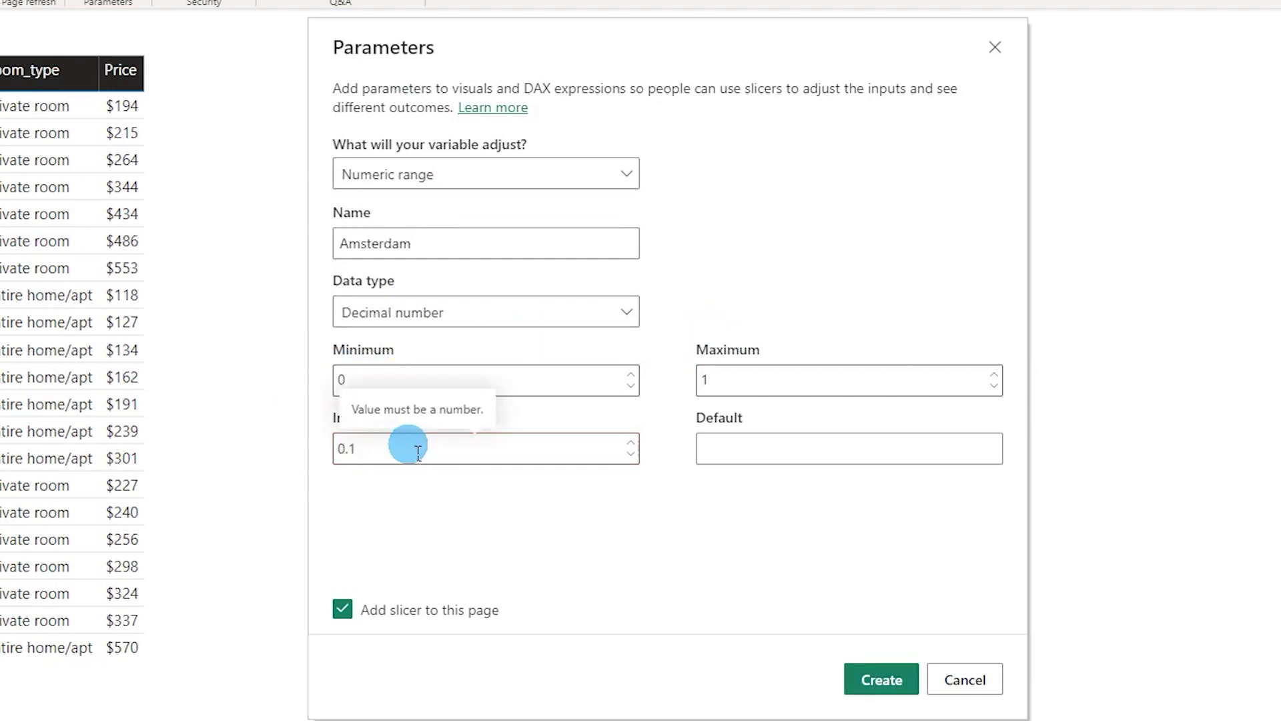
{"action": "left_click", "coordinate": [750, 449]}
{"action": "type", "text": "0"}
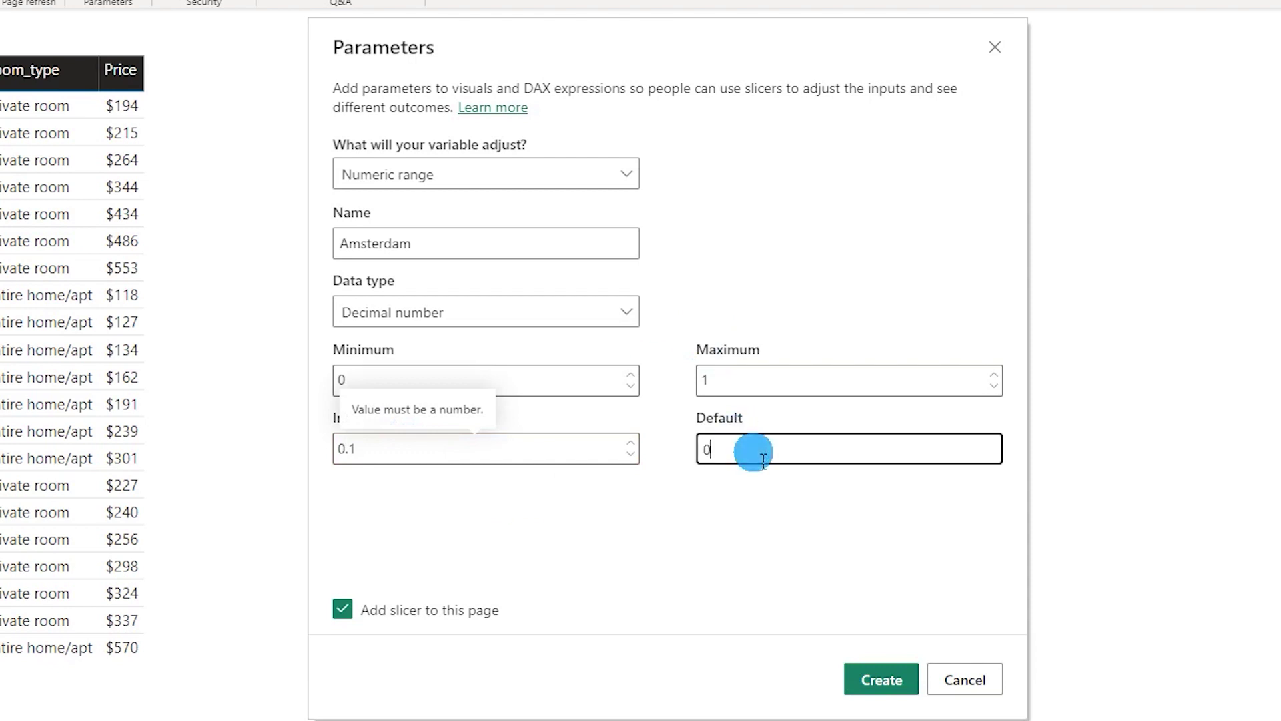
{"action": "left_click", "coordinate": [887, 680]}
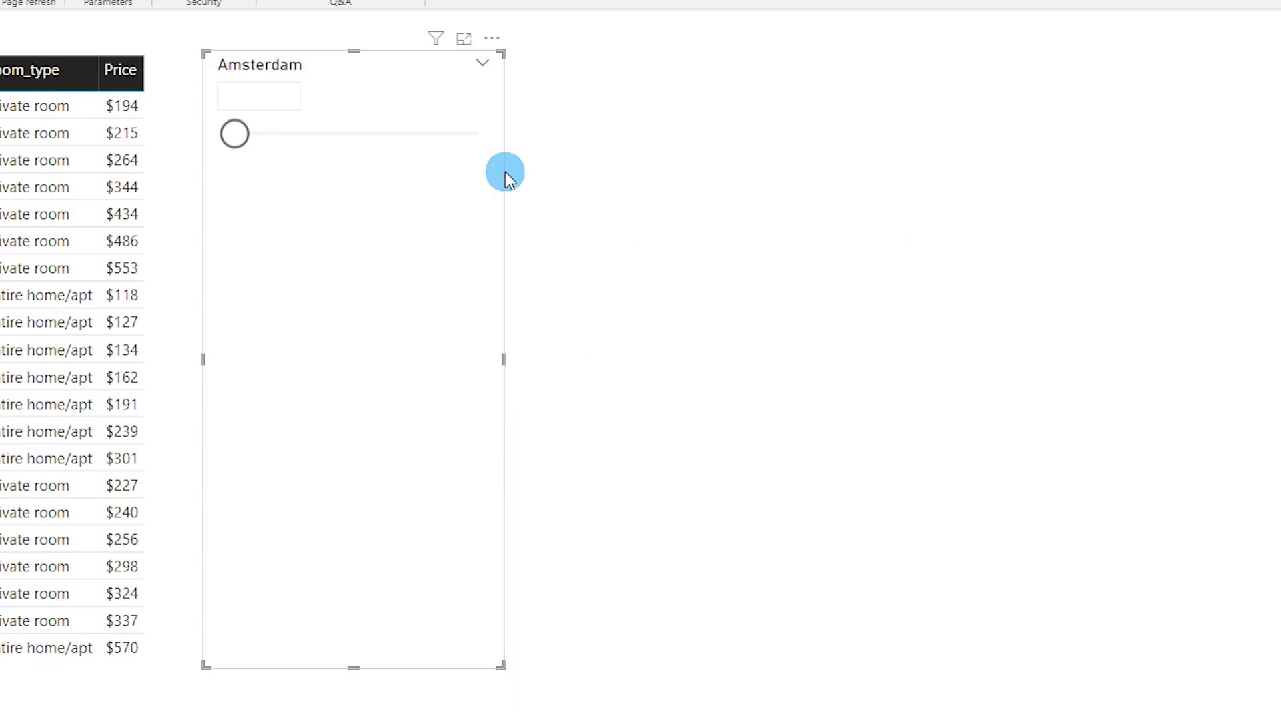
Step: Move the Amsterdam slicer further away from the table and shrink its height to fit the slider
{"action": "left_click_drag", "start_coordinate": [506, 174], "coordinate": [755, 296]}
{"action": "left_click", "coordinate": [689, 697]}
{"action": "left_click", "coordinate": [713, 235]}
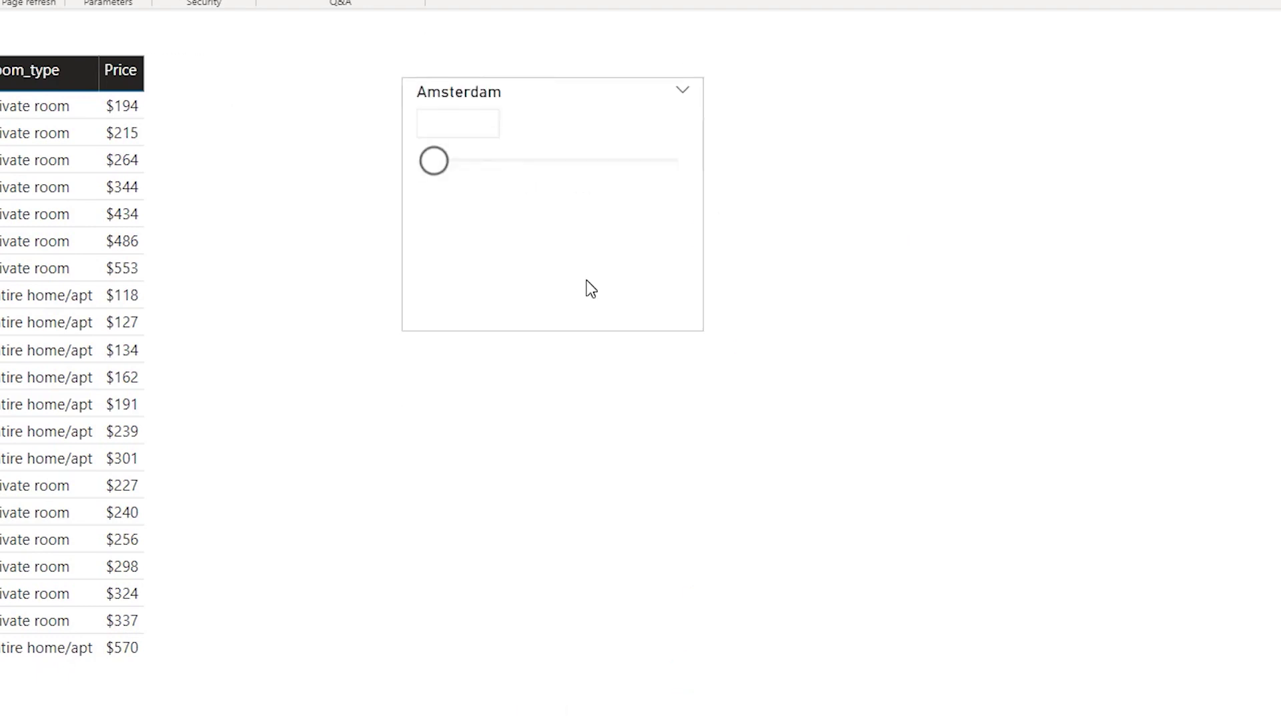
{"action": "left_click_drag", "start_coordinate": [590, 286], "coordinate": [583, 193]}
{"action": "mouse_move", "coordinate": [456, 163]}
{"action": "left_mouse_down"}
{"action": "mouse_move", "coordinate": [518, 168]}
{"action": "mouse_move", "coordinate": [438, 175]}
{"action": "mouse_move", "coordinate": [435, 159]}
{"action": "mouse_move", "coordinate": [652, 171]}
{"action": "mouse_move", "coordinate": [684, 161]}
{"action": "left_mouse_up"}
{"action": "left_click", "coordinate": [664, 89]}
Step: Format the Amsterdam parameter field as a percentage with 0 decimal places and set its slicer to 50%
{"action": "left_click", "coordinate": [1186, 268]}
{"action": "right_click", "coordinate": [1224, 307]}
{"action": "left_click", "coordinate": [1170, 265]}
{"action": "left_click", "coordinate": [1224, 280]}
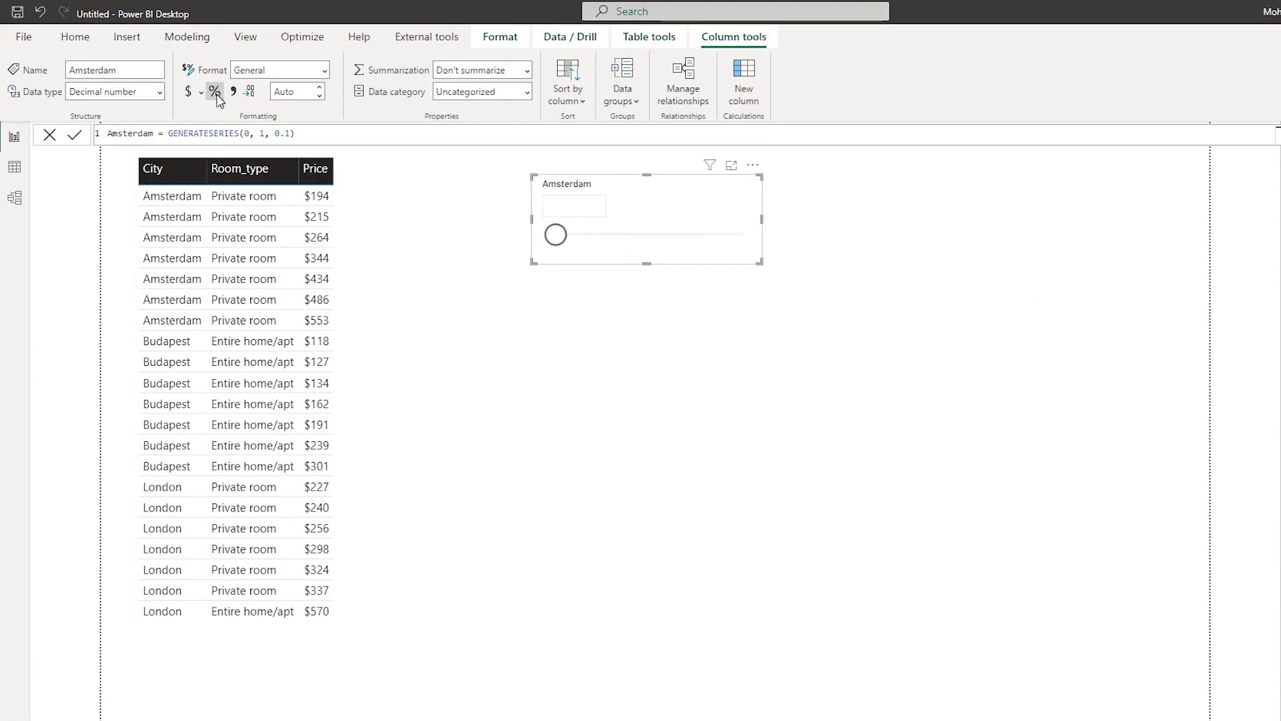
{"action": "left_click", "coordinate": [215, 92]}
{"action": "left_click", "coordinate": [294, 92]}
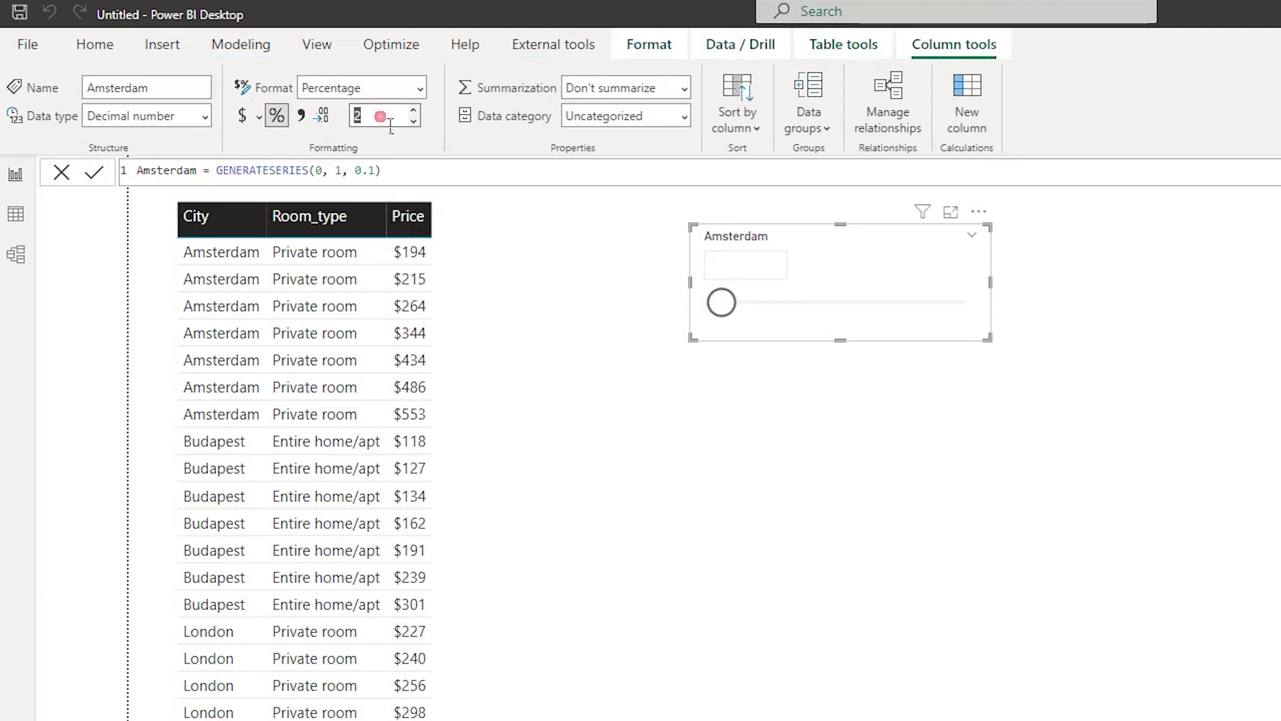
{"action": "type", "text": "0"}
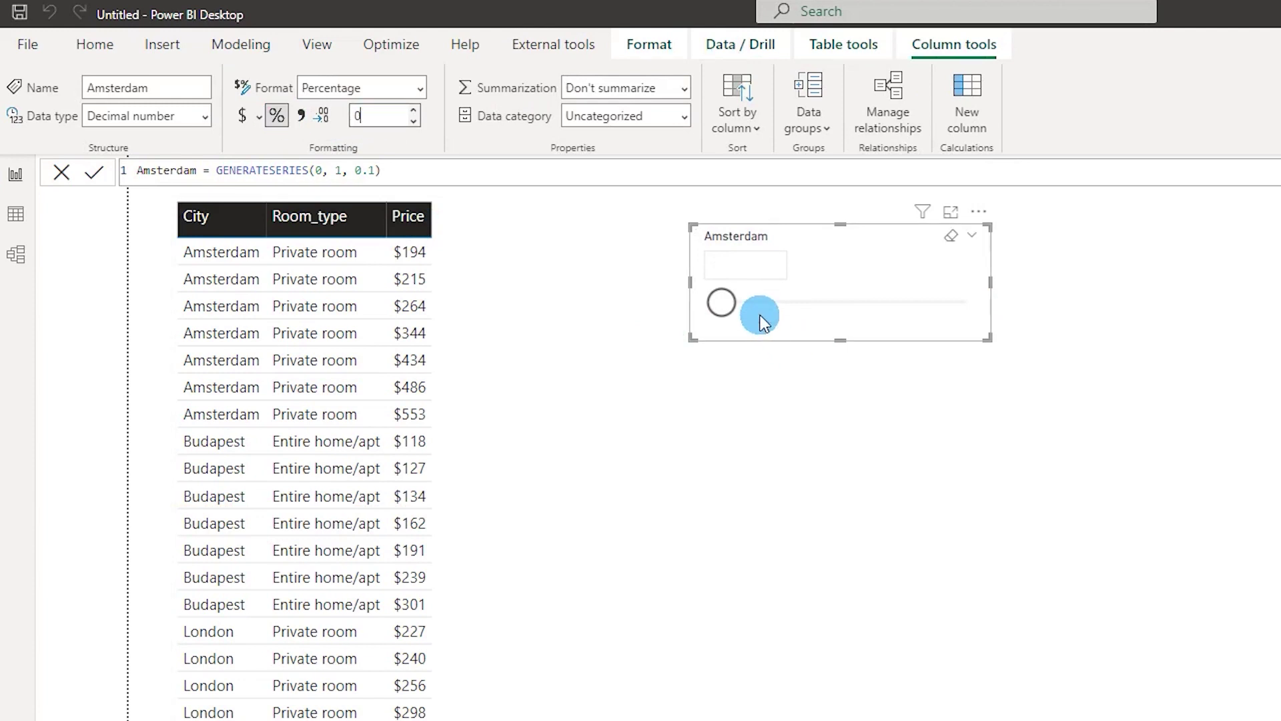
{"action": "left_click_drag", "start_coordinate": [765, 321], "coordinate": [858, 314]}
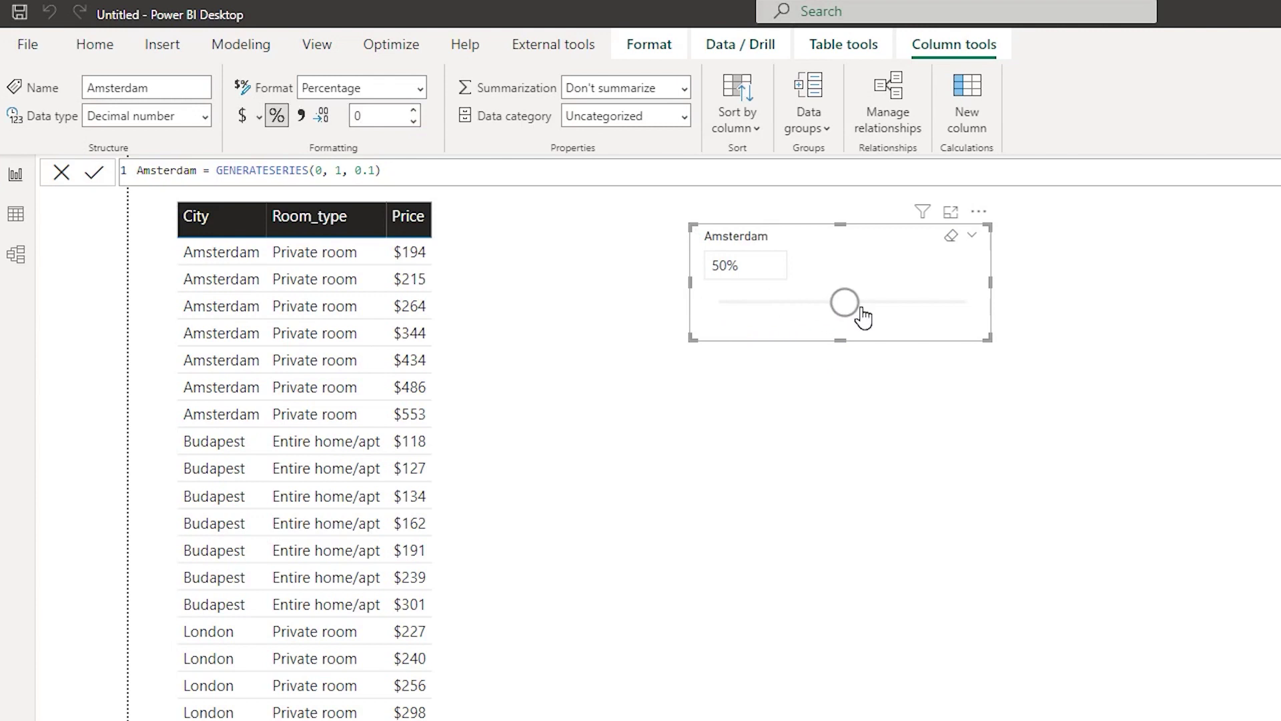
Step: Start a second numeric range parameter named Budupest with the Decimal number data type
{"action": "left_click", "coordinate": [252, 39]}
{"action": "left_click", "coordinate": [414, 153]}
{"action": "type", "text": "Bud"}
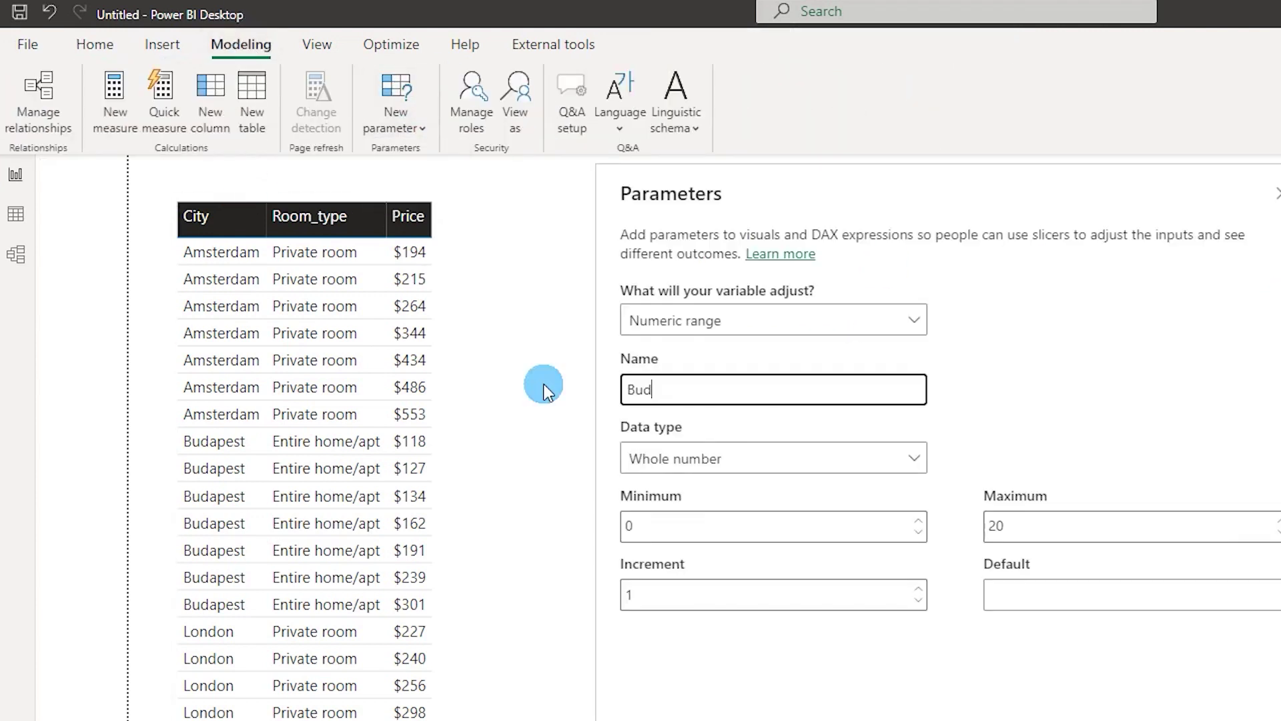
{"action": "type", "text": "upest"}
{"action": "left_click", "coordinate": [694, 458]}
{"action": "left_click", "coordinate": [690, 523]}
Step: Create the Budupest parameter with maximum 1, increment 0.1 and default 0, and place its slicer to the right of the Amsterdam slicer
{"action": "left_click_drag", "start_coordinate": [1107, 532], "coordinate": [943, 529]}
{"action": "type", "text": "1"}
{"action": "left_click_drag", "start_coordinate": [725, 594], "coordinate": [586, 599]}
{"action": "type", "text": "0.1"}
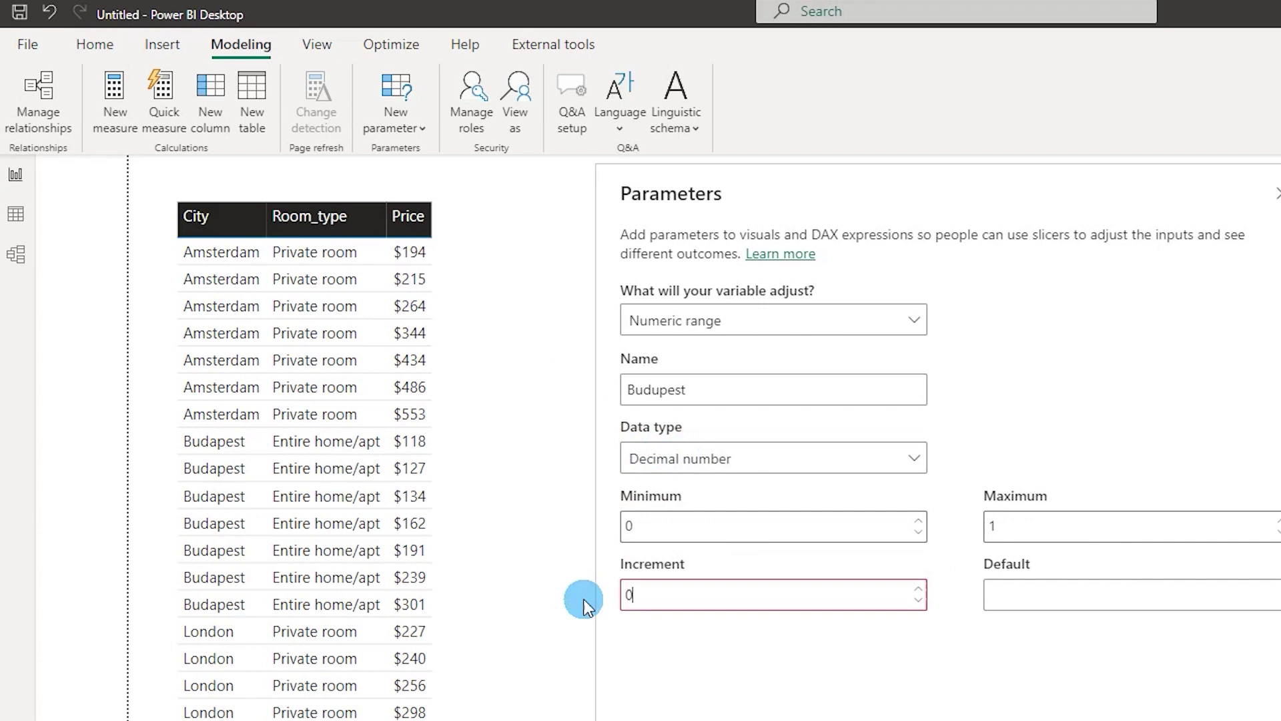
{"action": "left_click", "coordinate": [1065, 602]}
{"action": "type", "text": "0"}
{"action": "key", "text": "Return"}
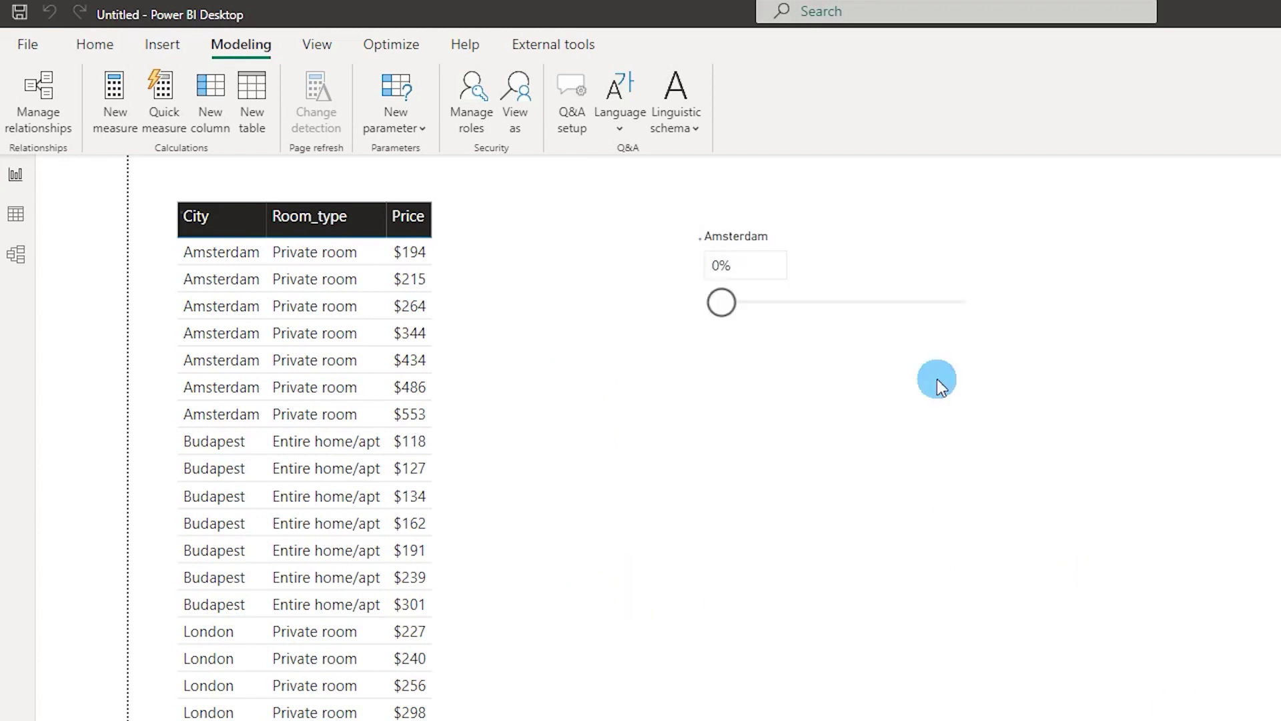
{"action": "left_click_drag", "start_coordinate": [645, 502], "coordinate": [1264, 366]}
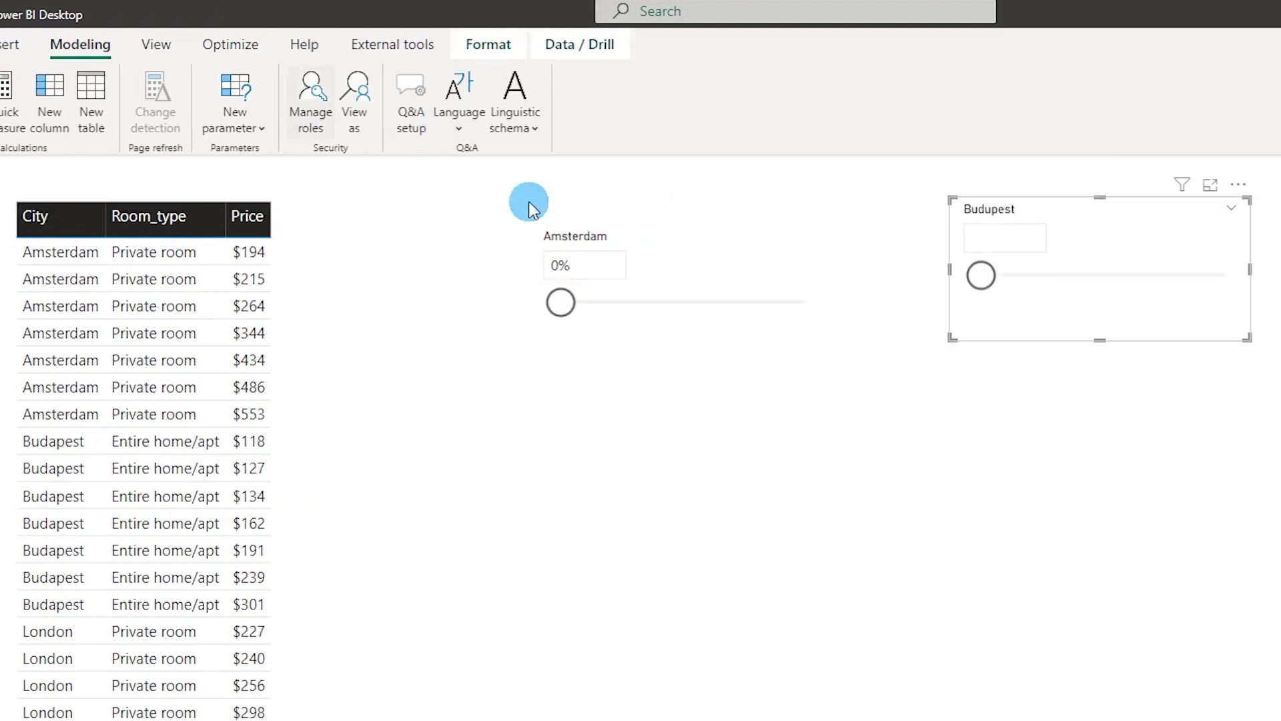
Step: Add a third numeric range parameter named London
{"action": "left_click", "coordinate": [226, 131]}
{"action": "left_click", "coordinate": [257, 162]}
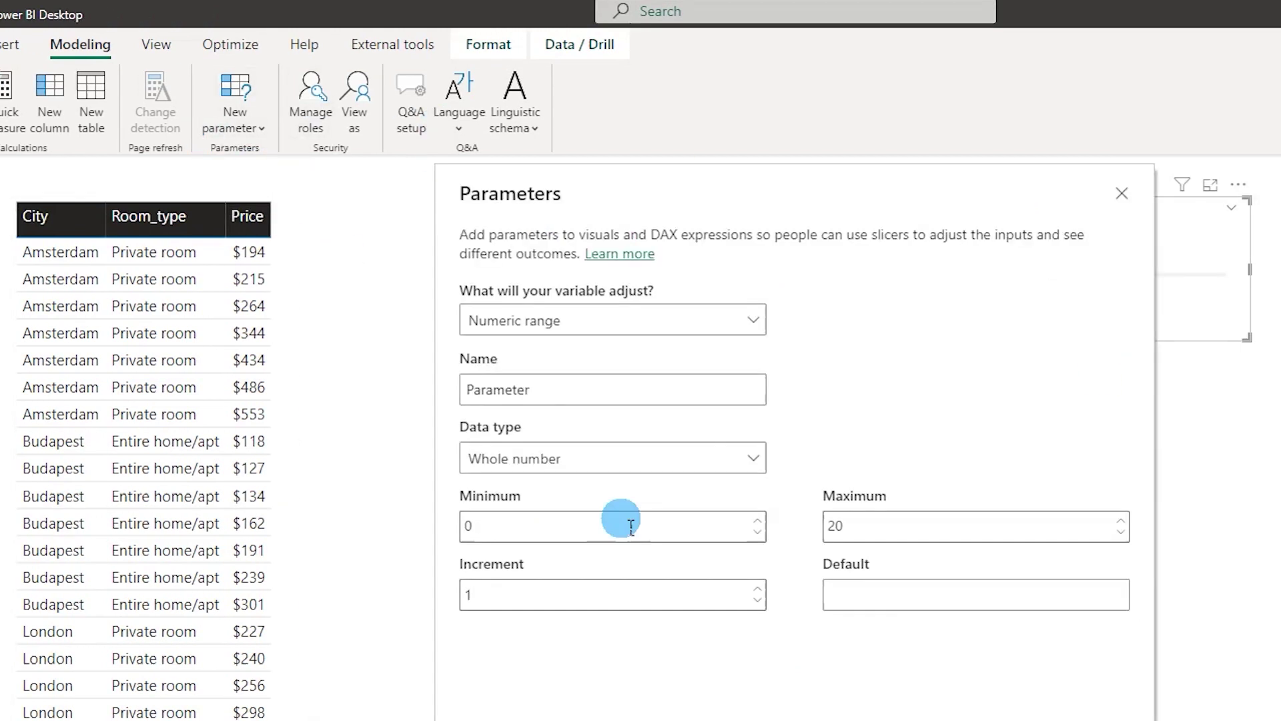
{"action": "key", "text": "Tab"}
{"action": "type", "text": "L"}
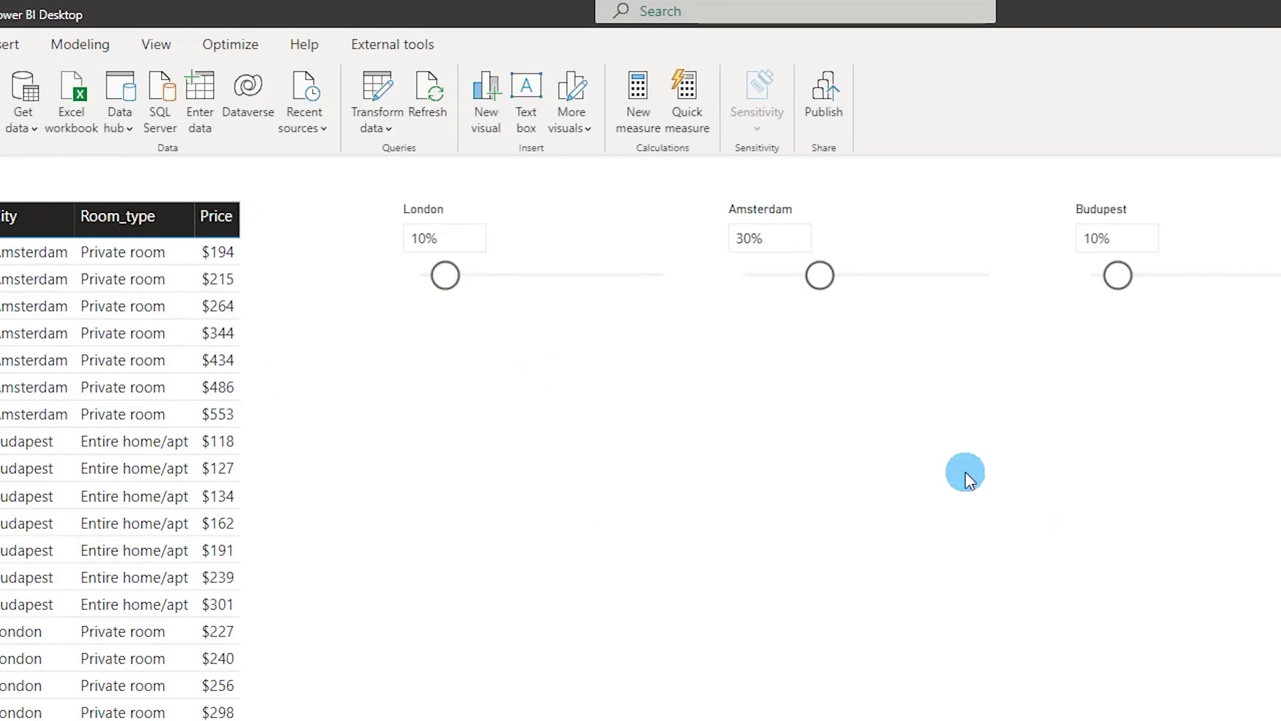
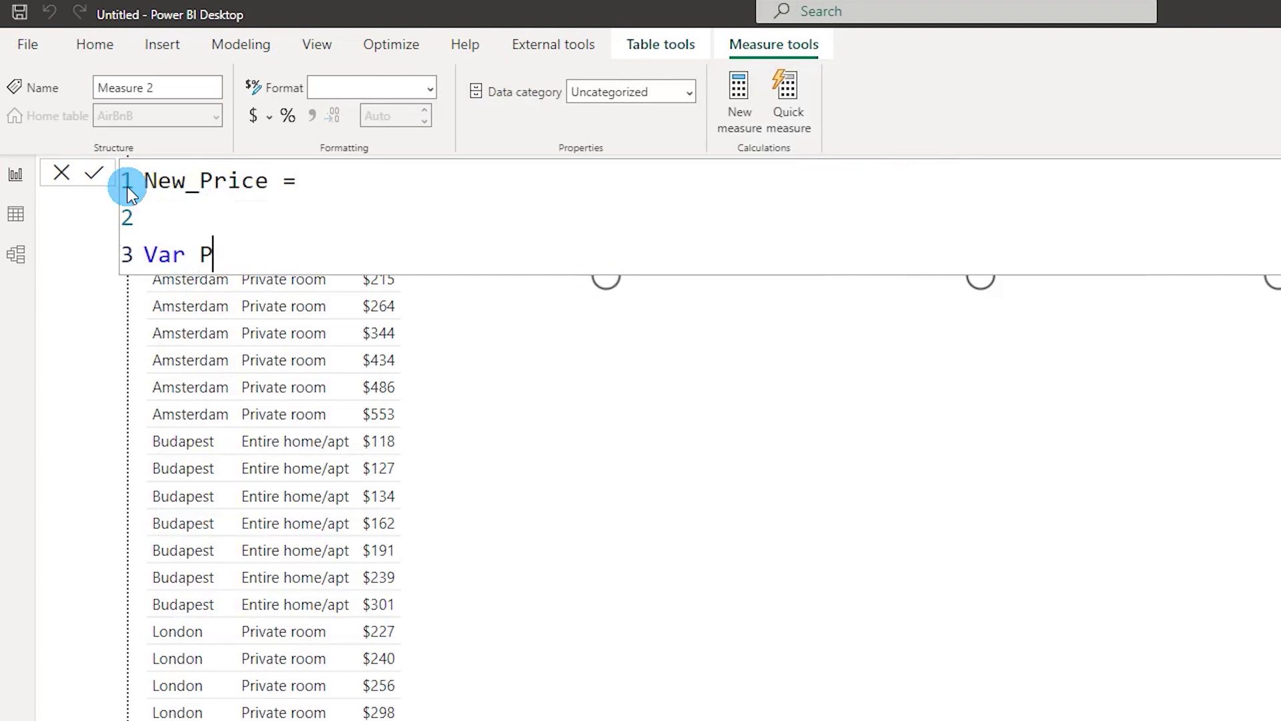
Step: Define the variable Price_ in the New_Price measure as CALCULATE(SUM(AirBnB[Price]))
{"action": "type", "text": "ice_ = Cal"}
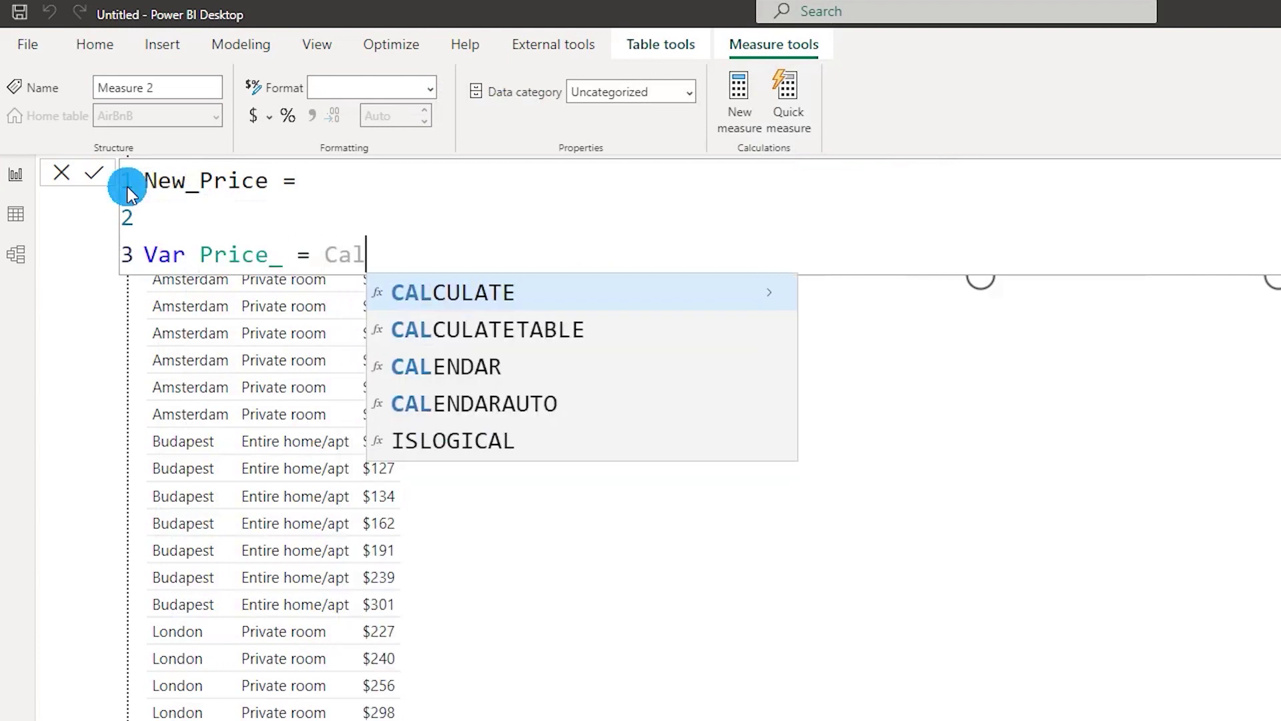
{"action": "key", "text": "Tab"}
{"action": "type", "text": "su"}
{"action": "key", "text": "Tab"}
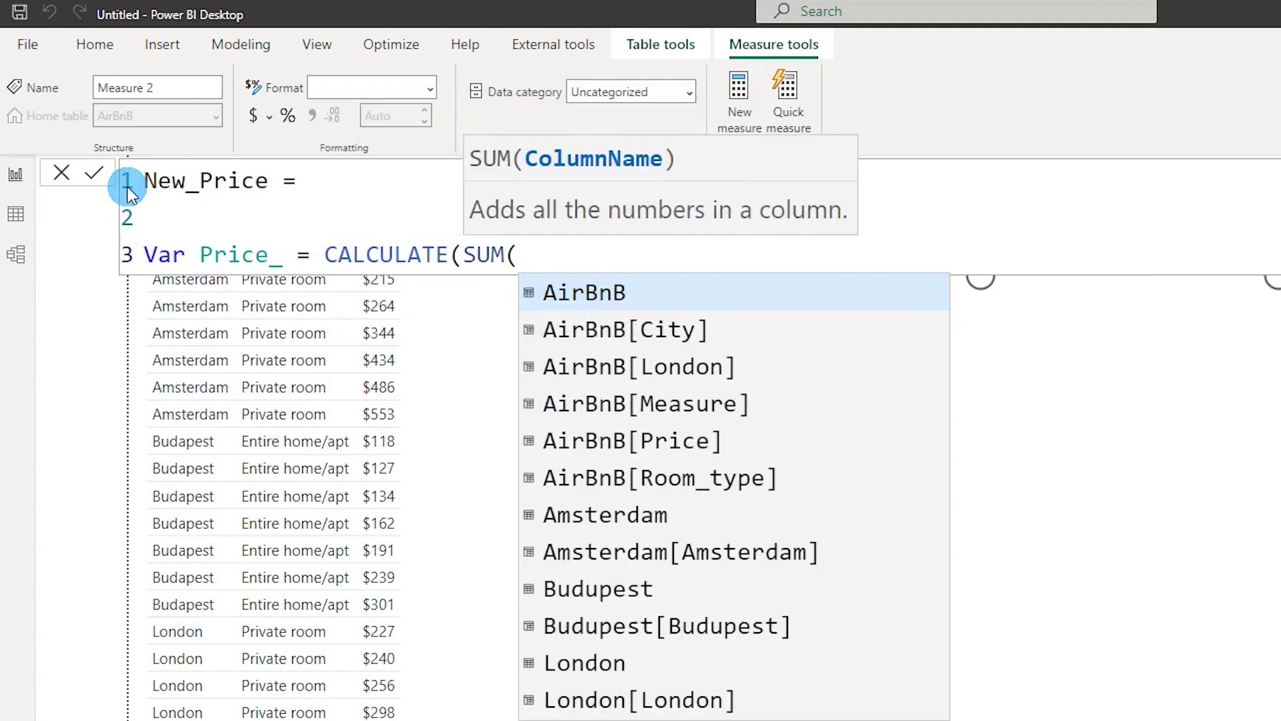
{"action": "type", "text": "Price"}
{"action": "key", "text": "Tab"}
{"action": "type", "text": "))"}
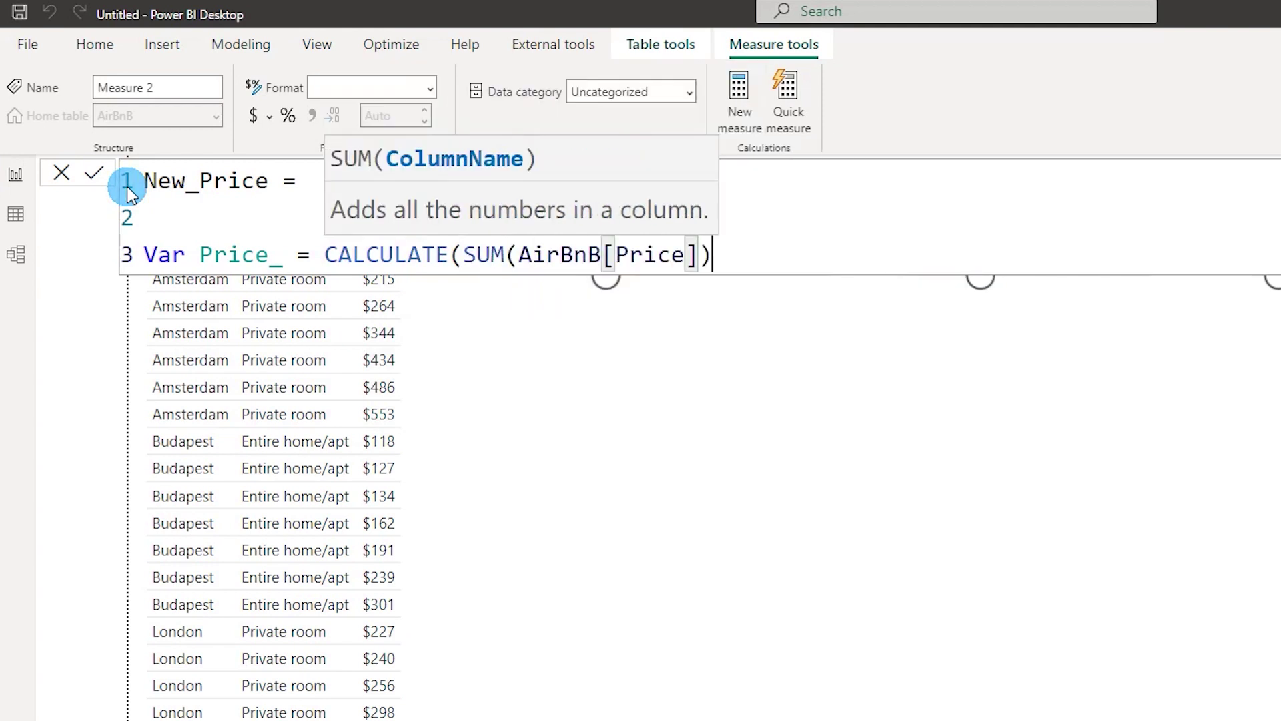
{"action": "key", "text": "Return"}
{"action": "key", "text": "Return"}
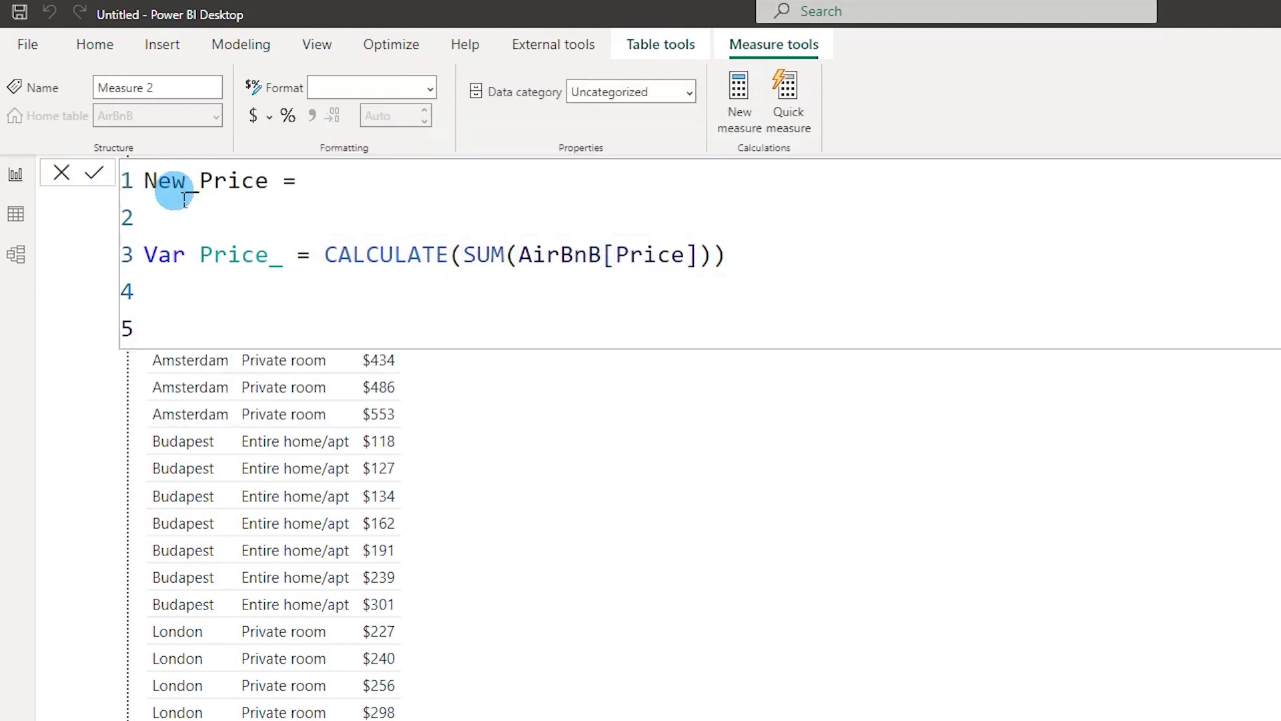
Step: Add a Return section to the New_Price measure and begin a SWITCH expression that evaluates TRUE()
{"action": "type", "text": "Return"}
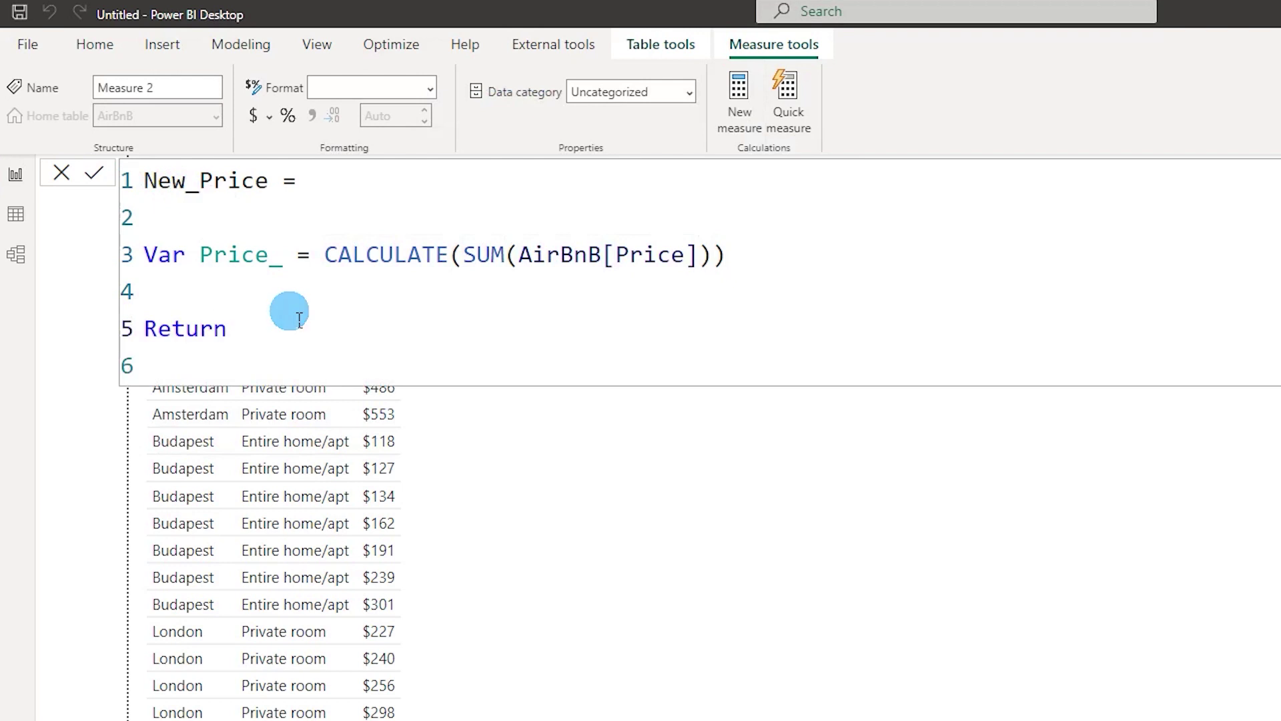
{"action": "key", "text": "Return"}
{"action": "key", "text": "Return"}
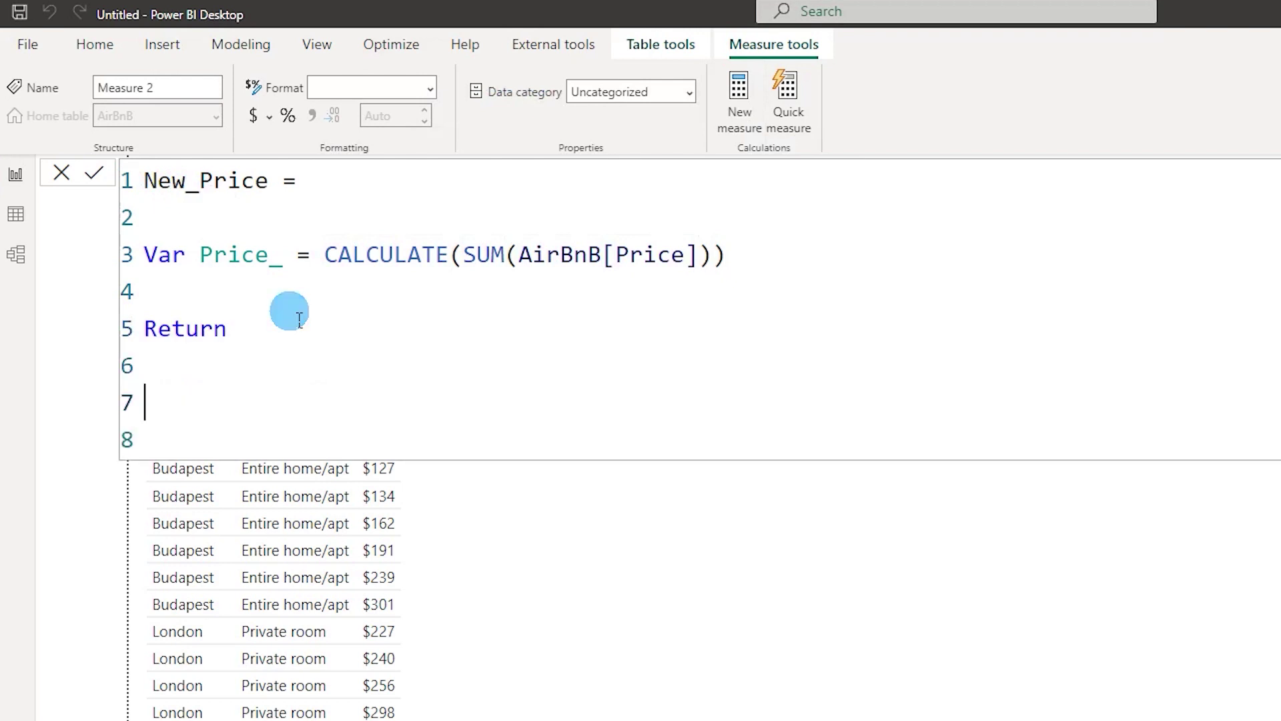
{"action": "type", "text": "Switc"}
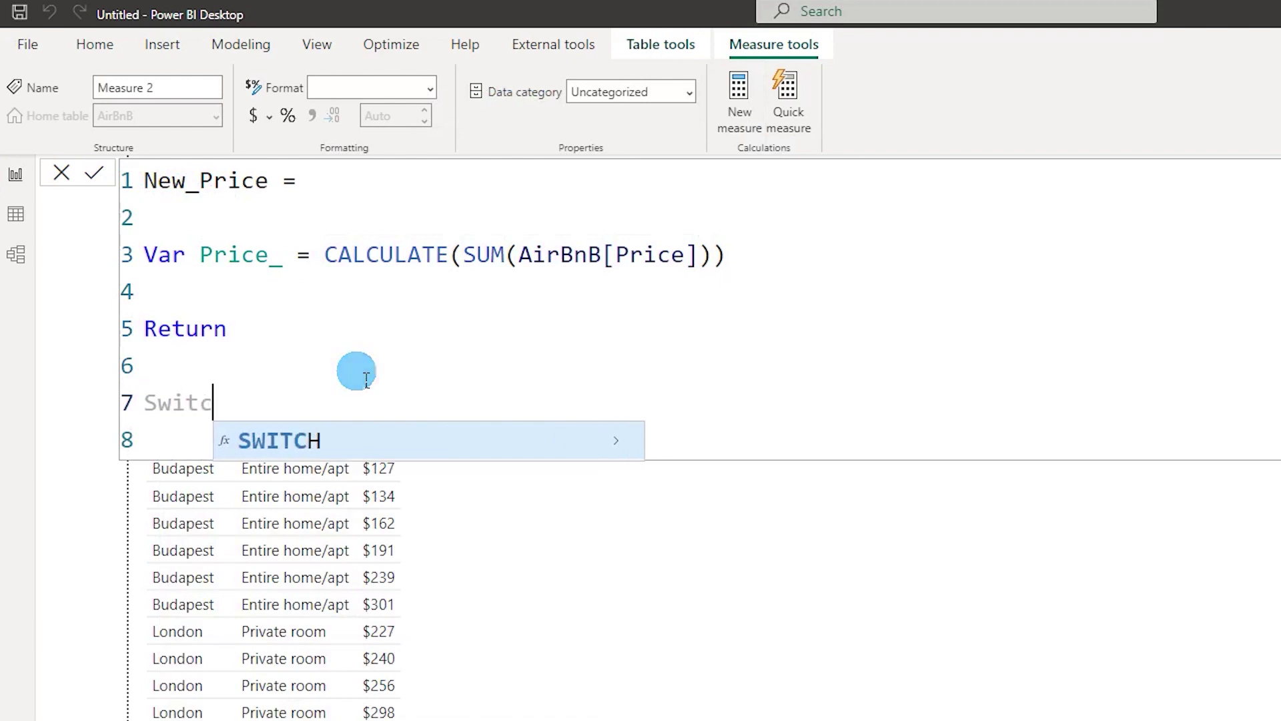
{"action": "key", "text": "Tab"}
{"action": "type", "text": "TRUE()"}
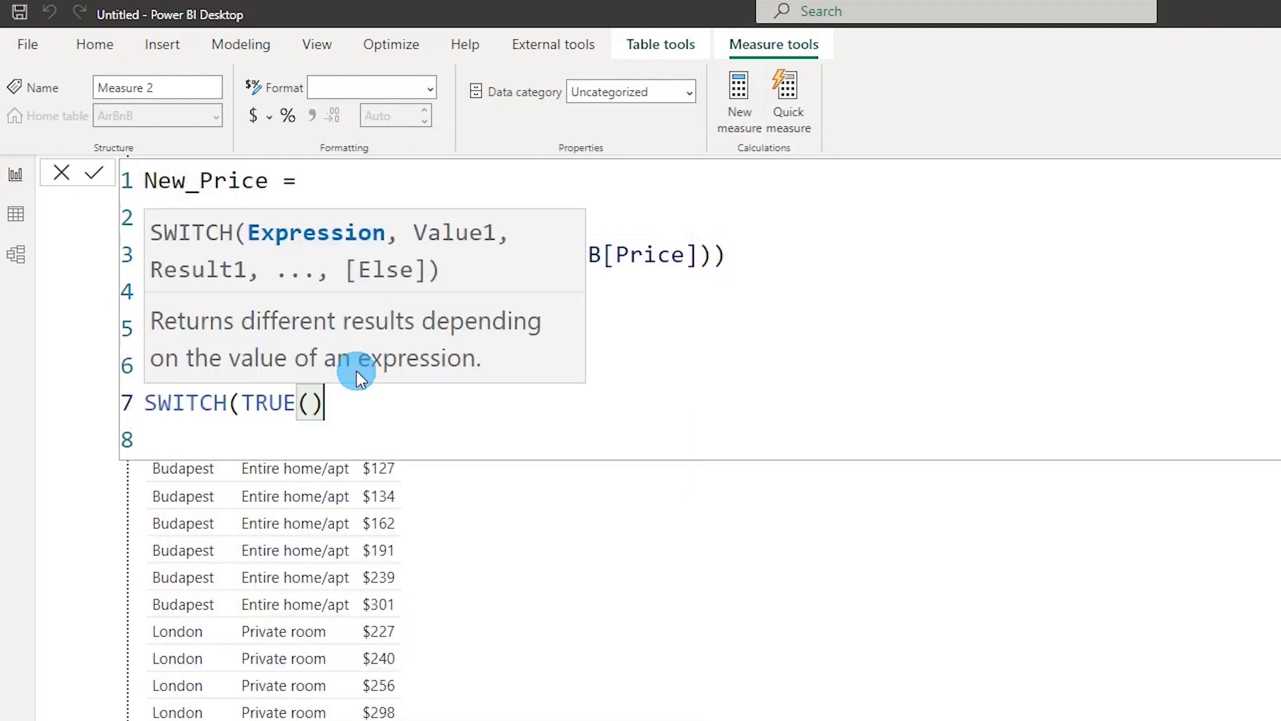
Step: Enter SELECTEDVALUE(AirBnB[City]) = "Amsterdam" as the first SWITCH condition
{"action": "type", "text": ",select"}
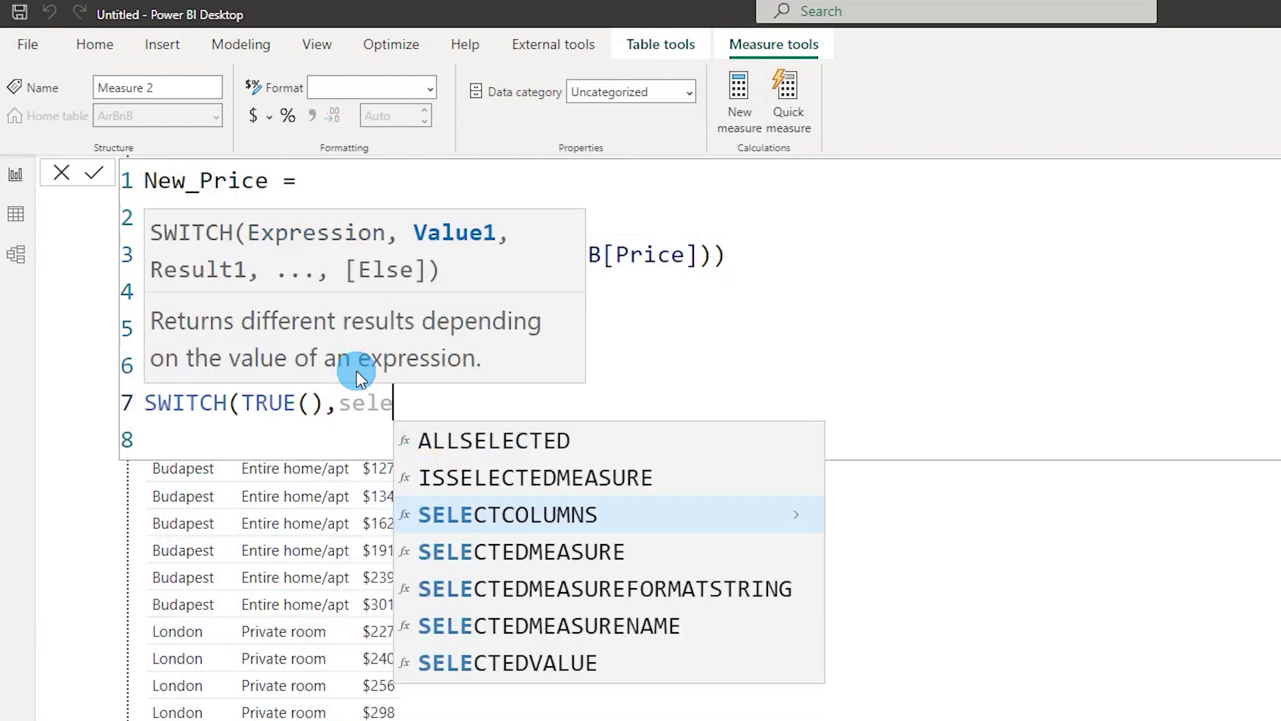
{"action": "key", "text": "Down"}
{"action": "key", "text": "Down"}
{"action": "key", "text": "Down"}
{"action": "key", "text": "Down"}
{"action": "key", "text": "Tab"}
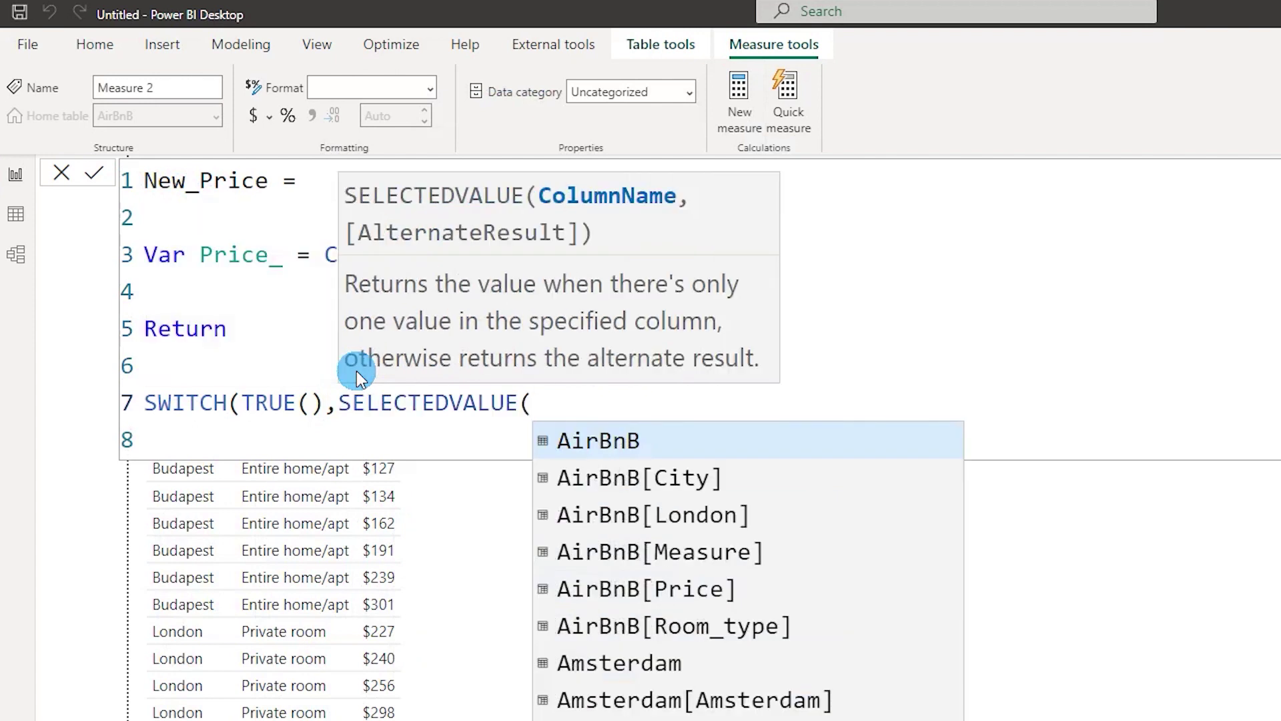
{"action": "type", "text": "ci"}
{"action": "key", "text": "Tab"}
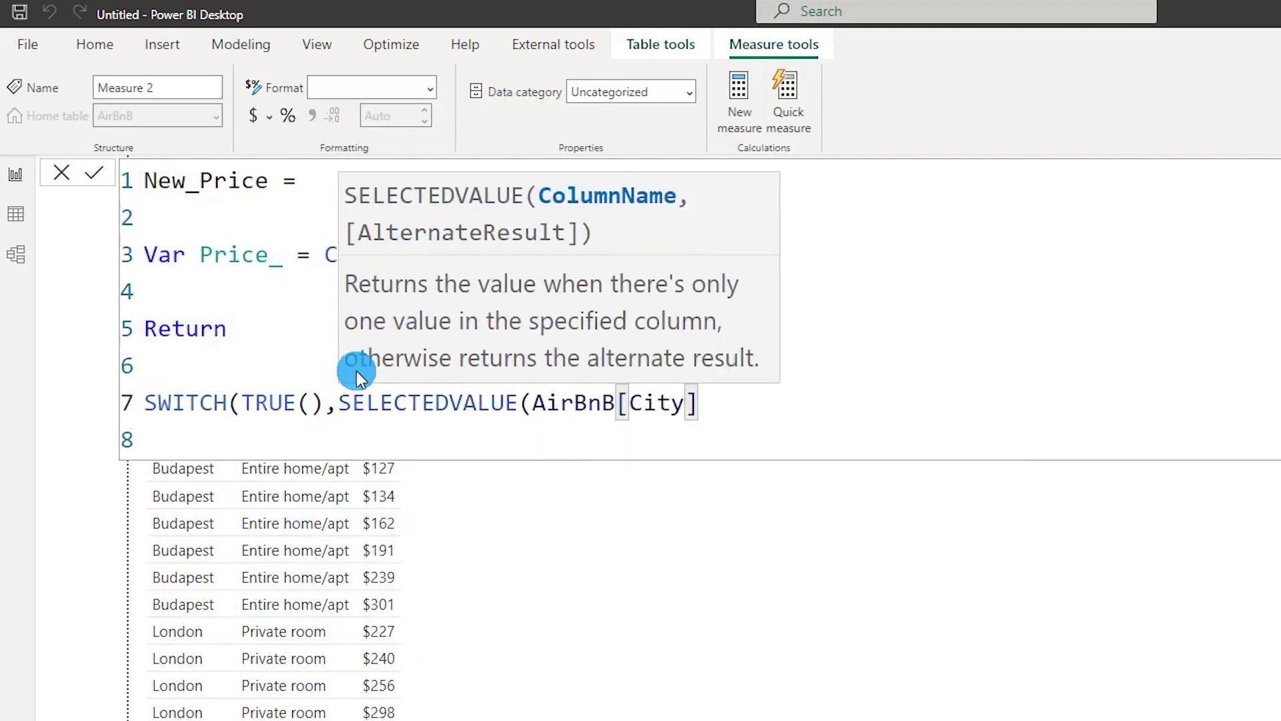
{"action": "type", "text": ") = \"Am"}
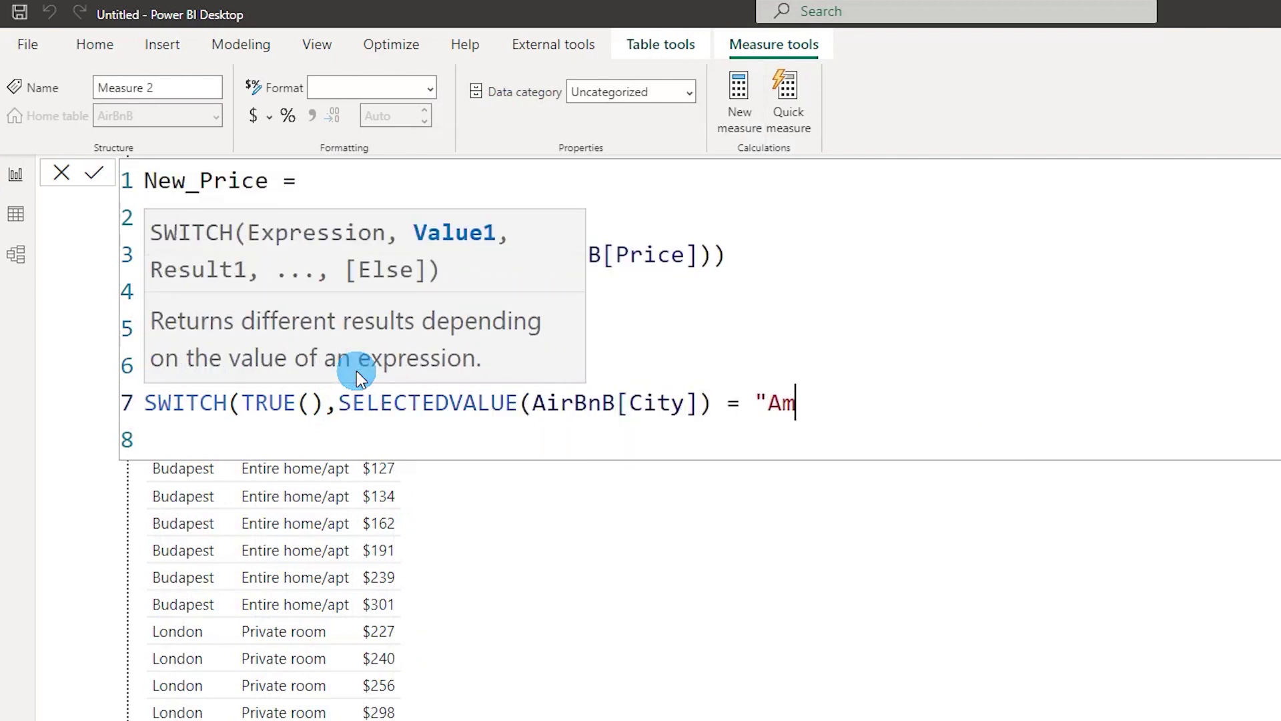
{"action": "type", "text": "sterdam\", "}
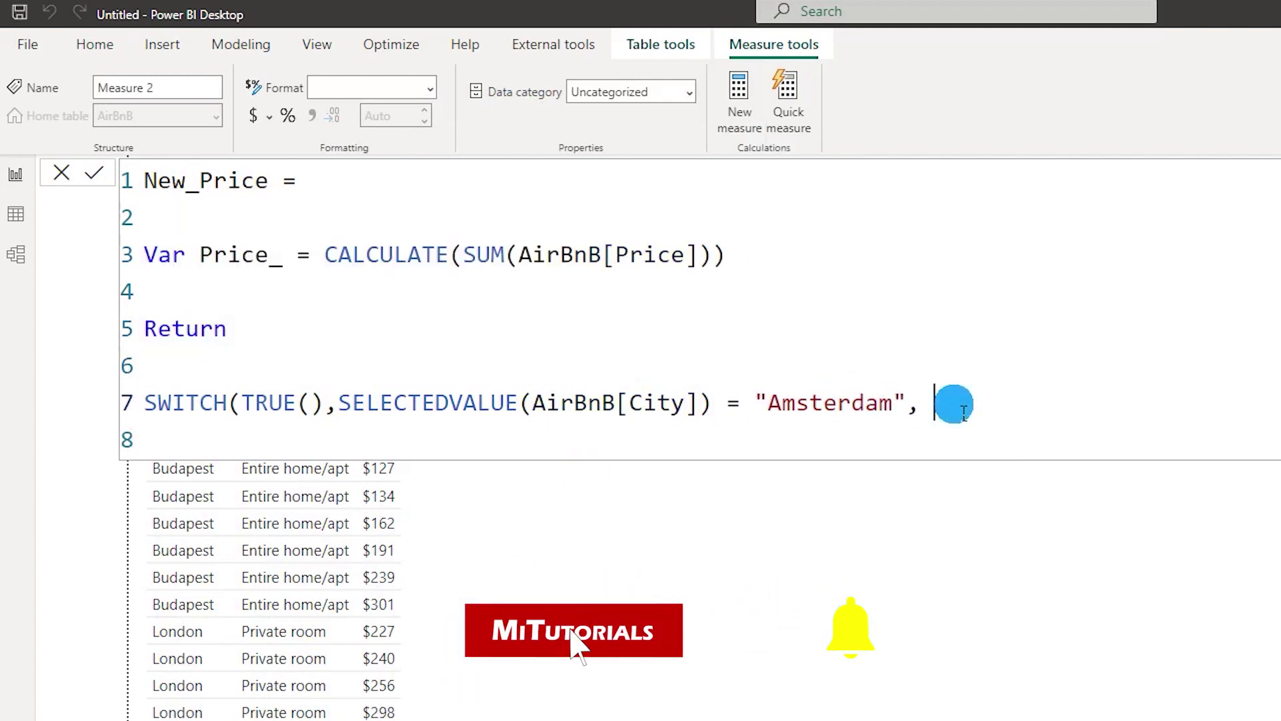
Step: Enter Price_ + Price_ * 0.08 as the result for the Amsterdam condition
{"action": "type", "text": "Price_"}
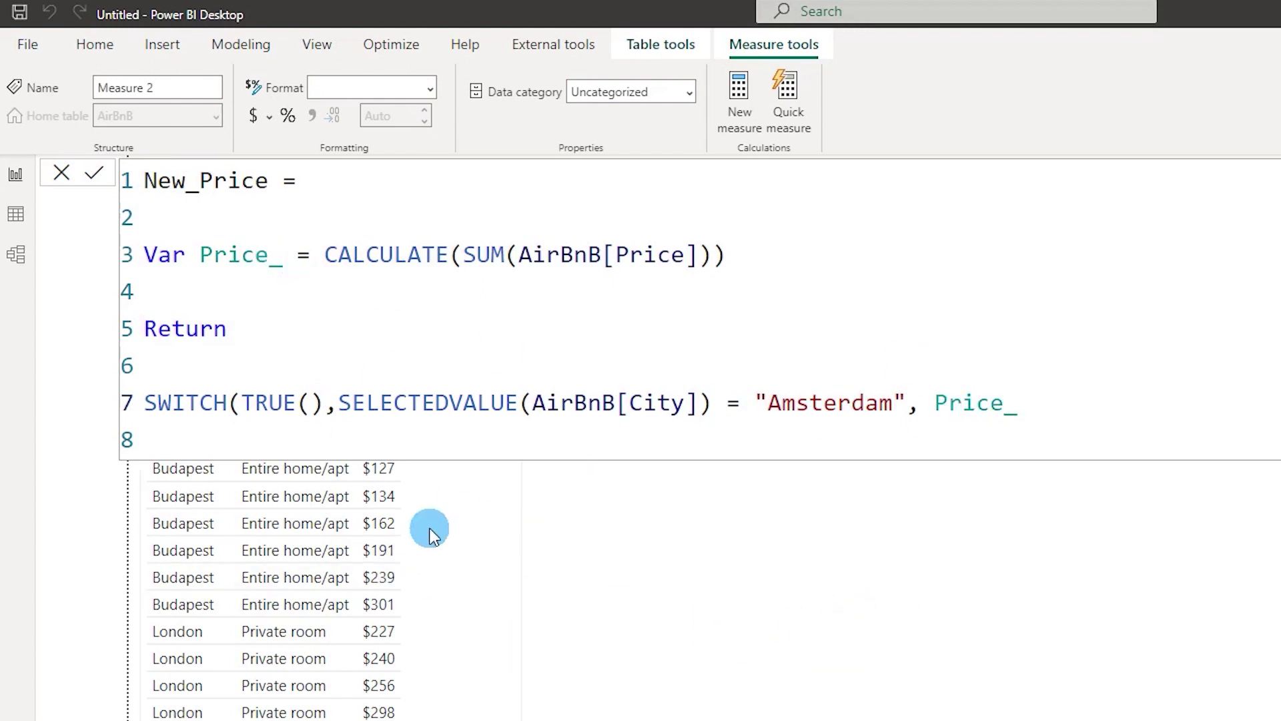
{"action": "type", "text": "+ Price_"}
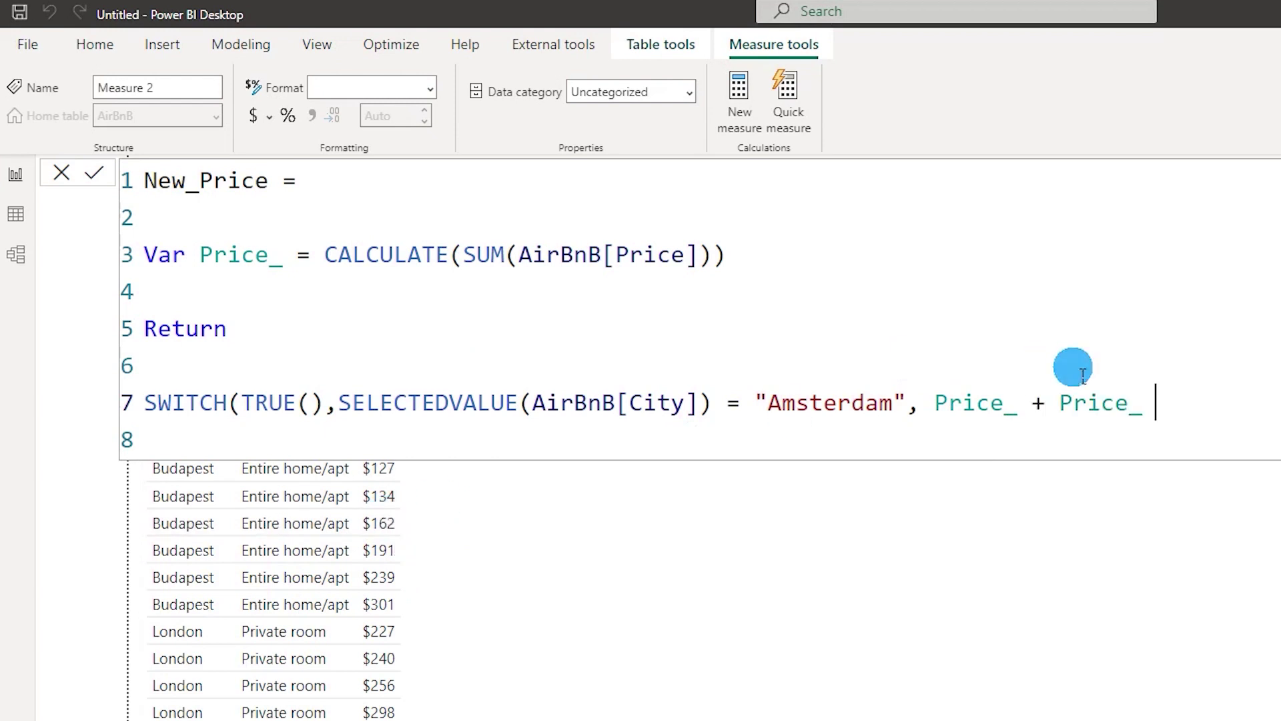
{"action": "type", "text": " *"}
{"action": "type", "text": "0.08"}
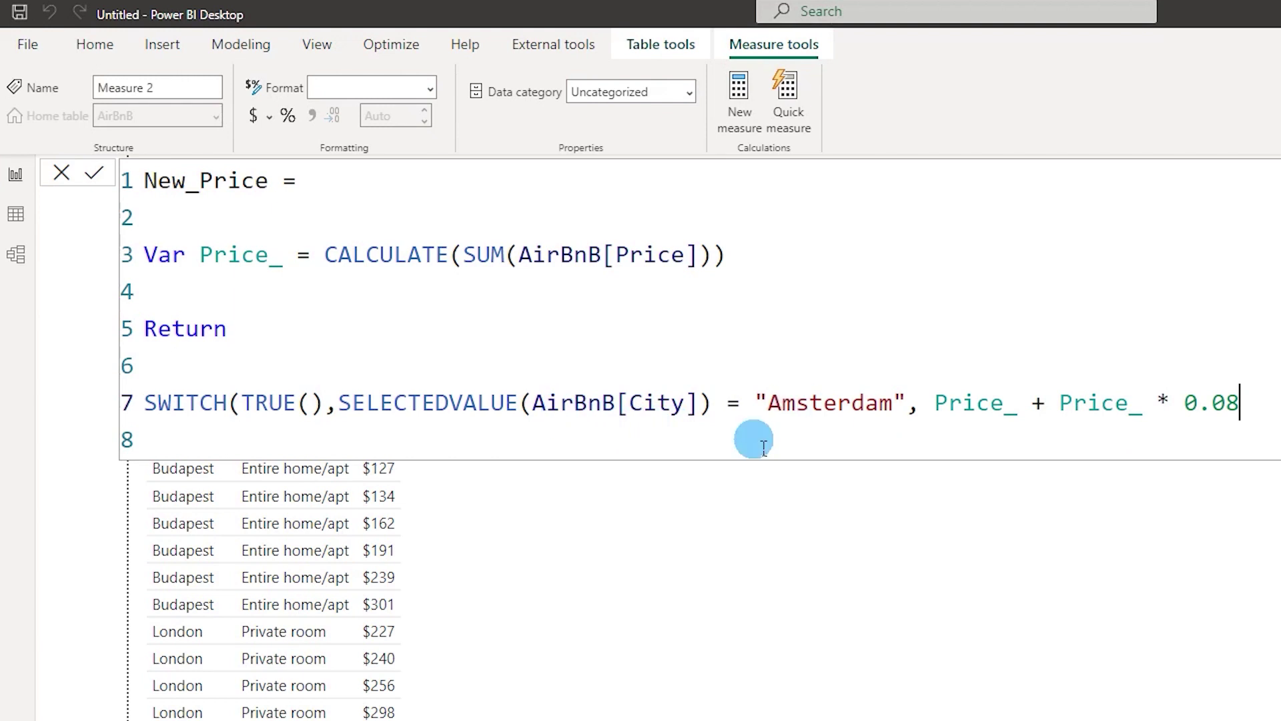
{"action": "left_click_drag", "start_coordinate": [933, 405], "coordinate": [1006, 411]}
{"action": "left_click", "coordinate": [1034, 408]}
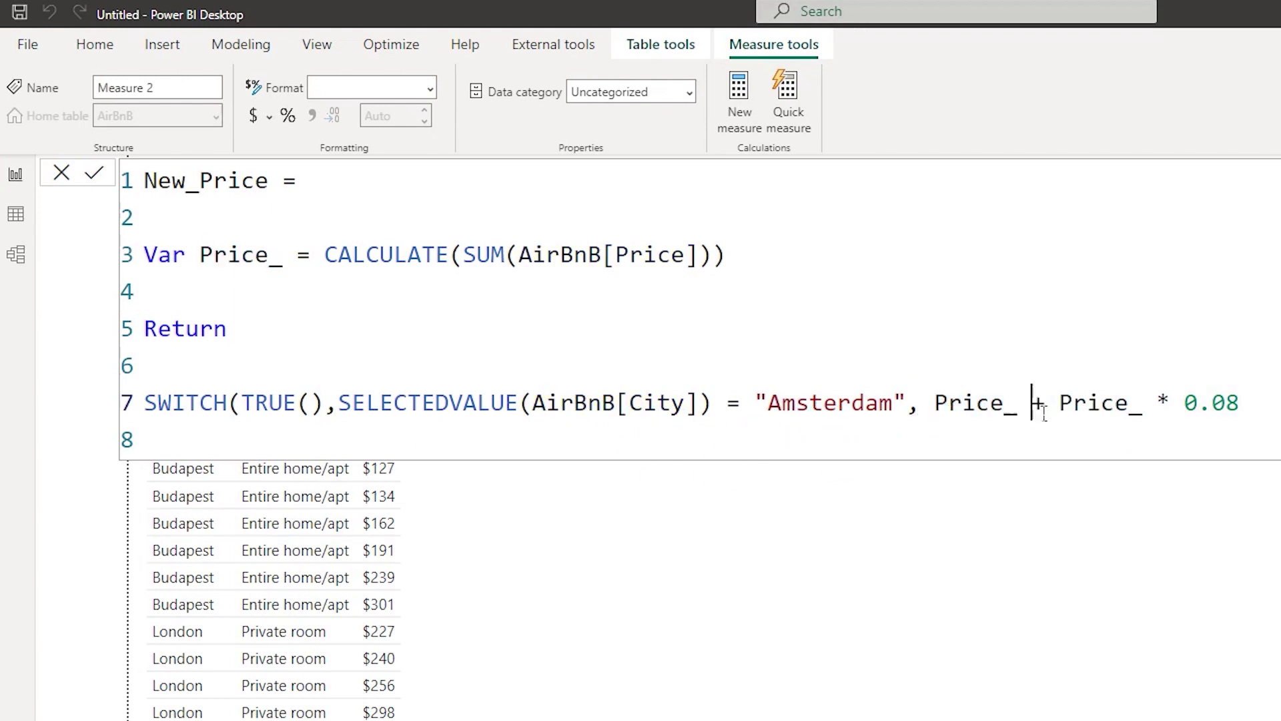
{"action": "left_click_drag", "start_coordinate": [1063, 408], "coordinate": [1271, 410]}
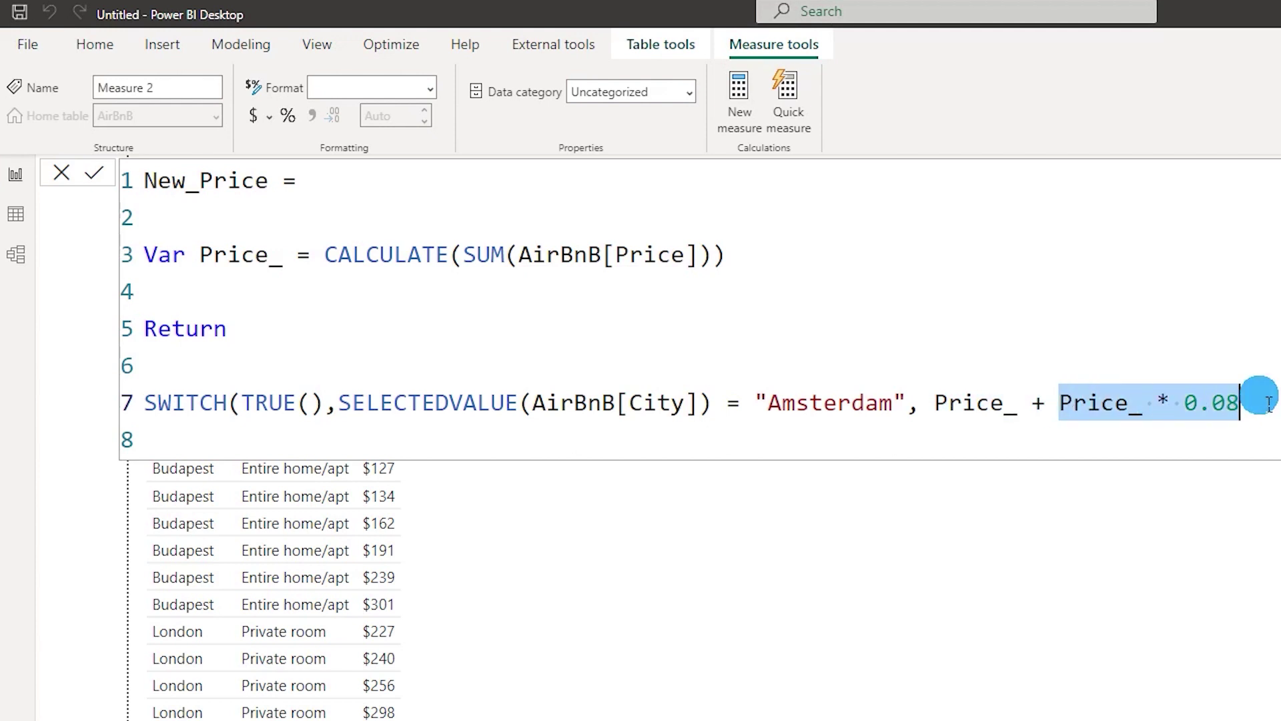
{"action": "left_click", "coordinate": [1276, 402]}
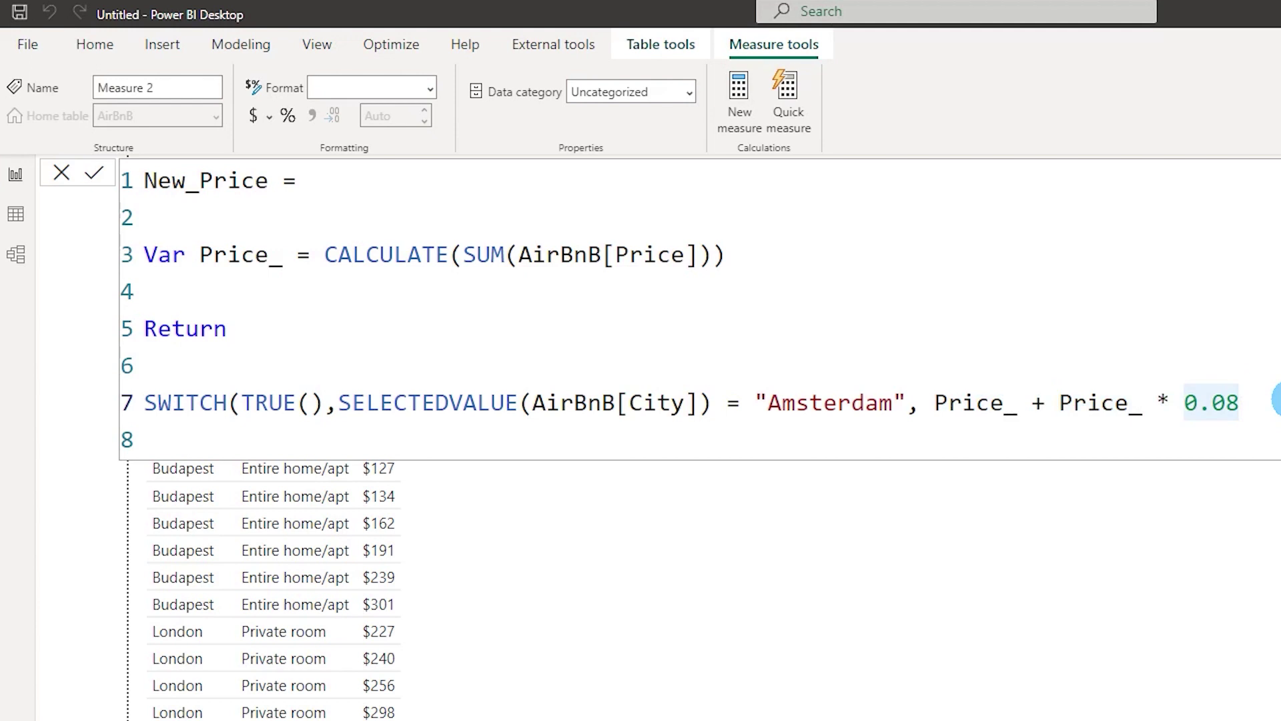
Step: Add a second SWITCH condition on a new line: SELECTEDVALUE(AirBnB[City]) = "Budapest"
{"action": "key", "text": "Return"}
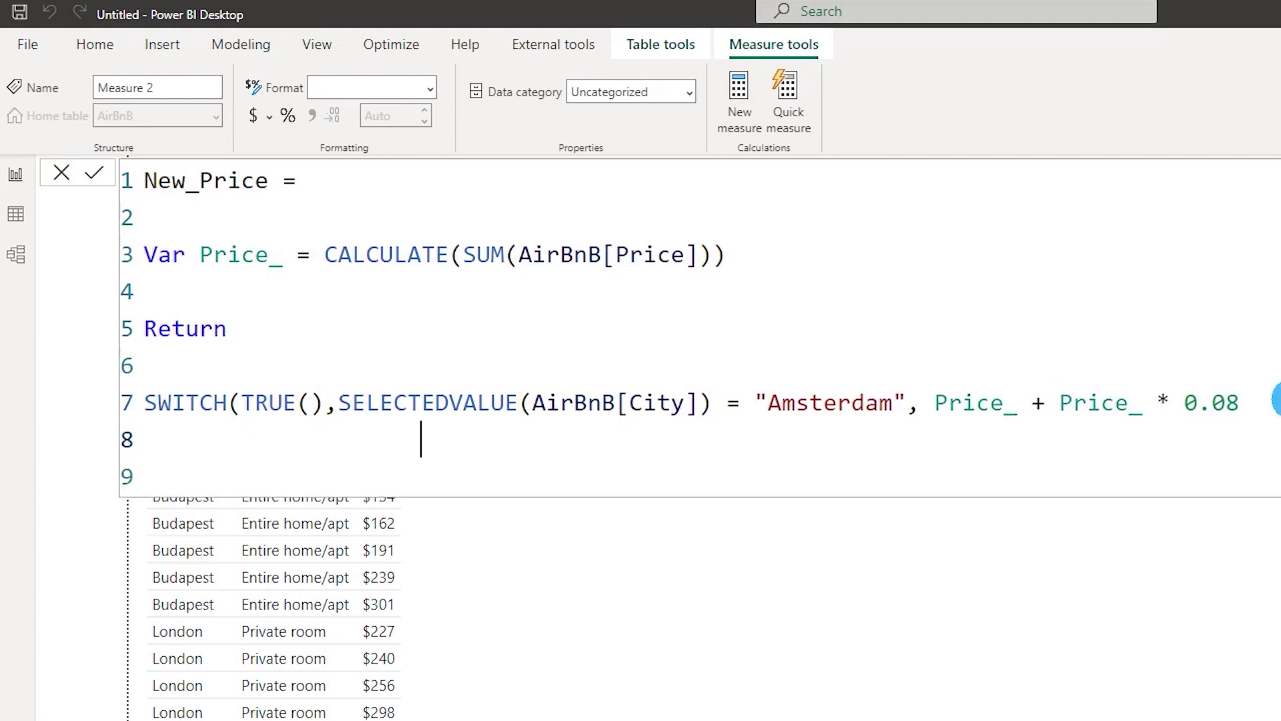
{"action": "type", "text": ", Sele"}
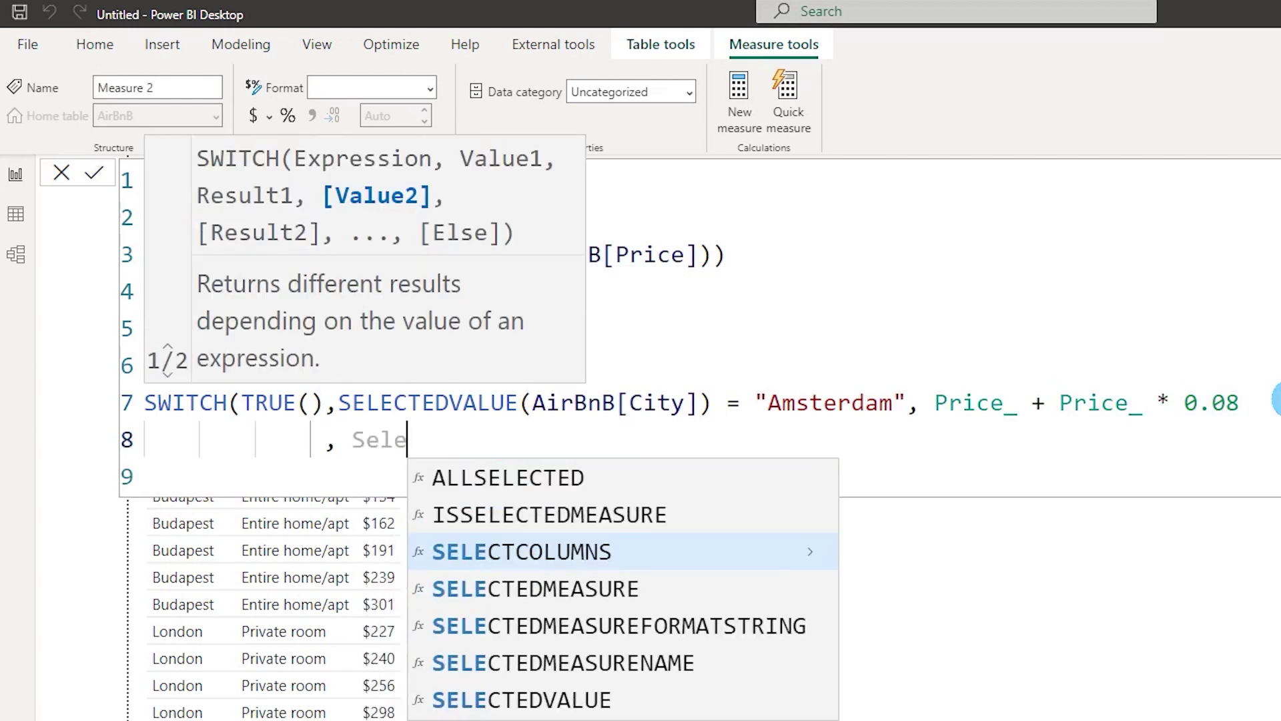
{"action": "key", "text": "Down"}
{"action": "key", "text": "Down"}
{"action": "key", "text": "Down"}
{"action": "key", "text": "Down"}
{"action": "key", "text": "Tab"}
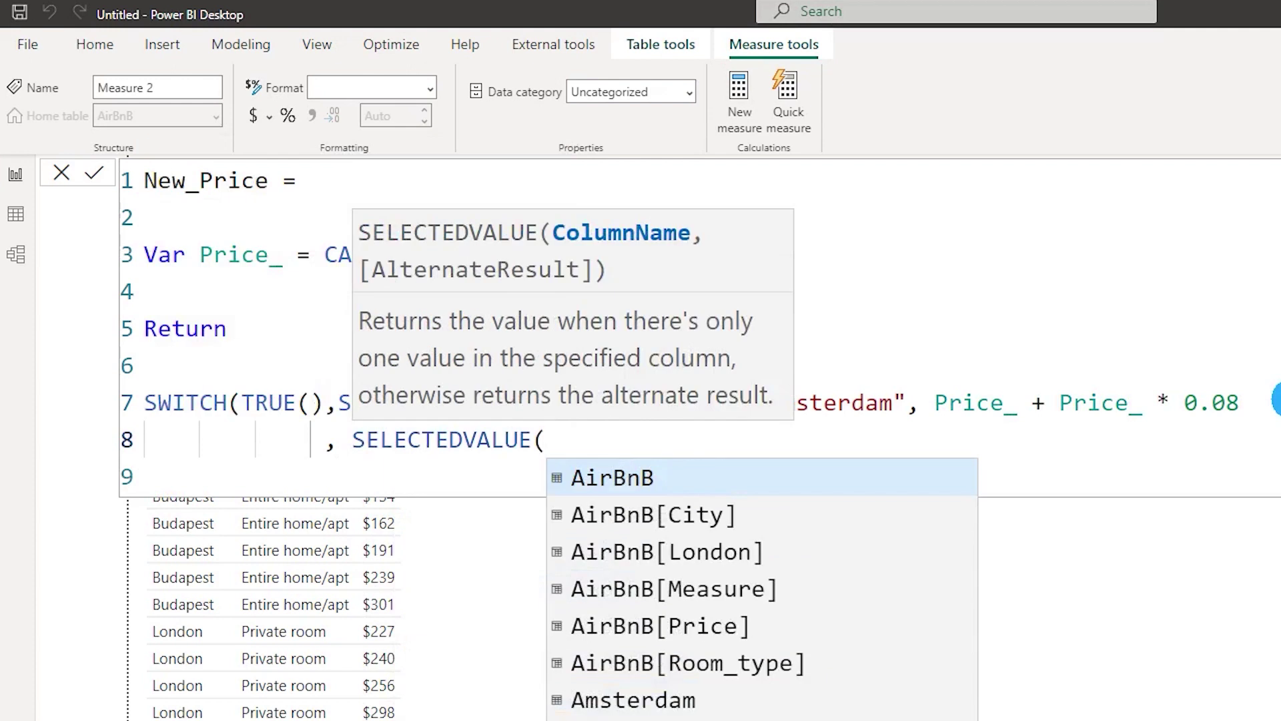
{"action": "type", "text": "ci"}
{"action": "key", "text": "Tab"}
{"action": "type", "text": ") "}
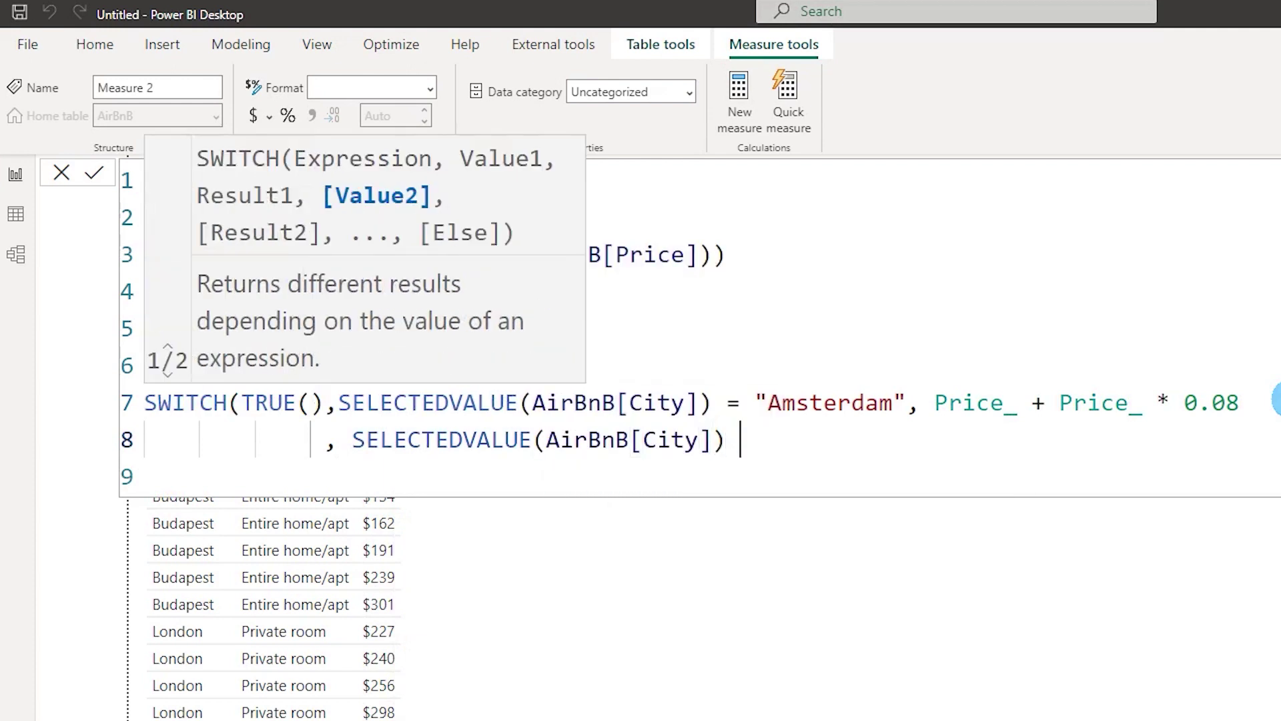
{"action": "type", "text": "= \"Bupdas"}
{"action": "key", "text": "BackSpace"}
{"action": "key", "text": "BackSpace"}
{"action": "key", "text": "BackSpace"}
{"action": "key", "text": "BackSpace"}
{"action": "type", "text": "dapest\" ,"}
Step: Copy Amsterdam's result expression to the Budapest condition and change its multiplier to 0.05
{"action": "left_click_drag", "start_coordinate": [1275, 403], "coordinate": [934, 408]}
{"action": "key", "text": "ctrl+c"}
{"action": "left_click", "coordinate": [964, 439]}
{"action": "key", "text": "ctrl+v"}
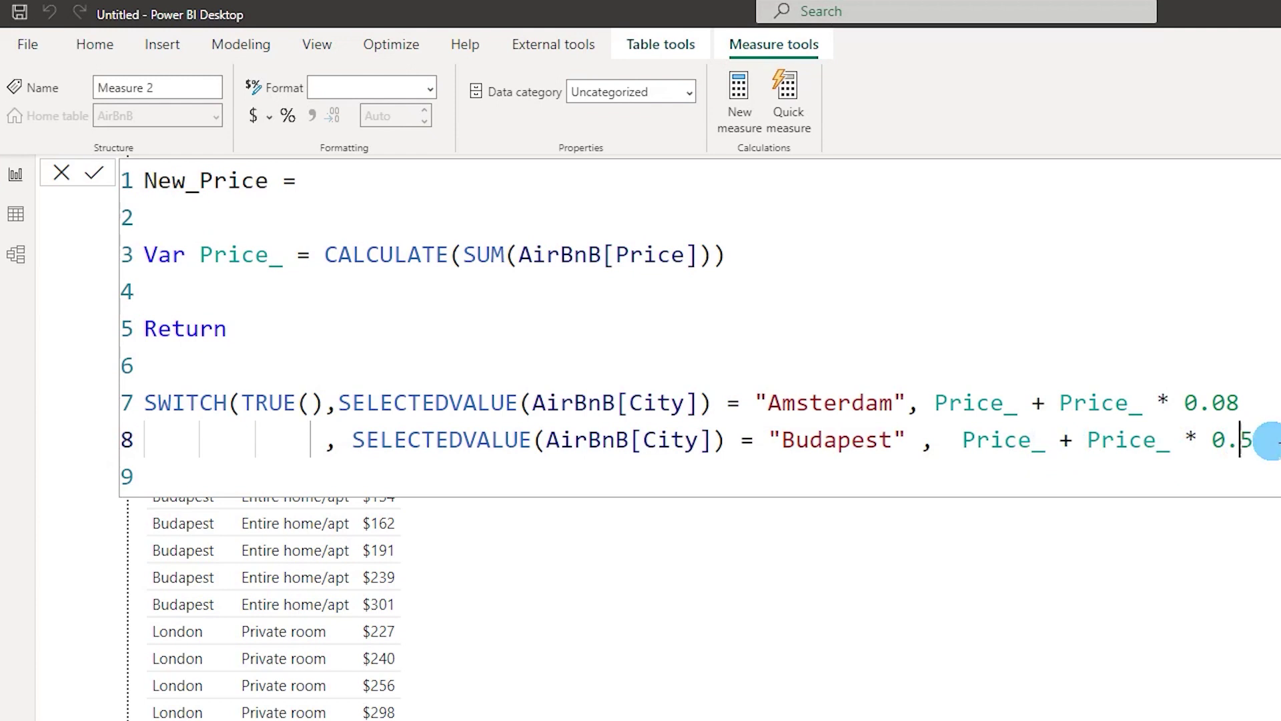
{"action": "mouse_move", "coordinate": [1258, 448]}
{"action": "left_mouse_down"}
{"action": "mouse_move", "coordinate": [337, 444]}
{"action": "mouse_move", "coordinate": [1274, 444]}
{"action": "left_mouse_up"}
Step: Duplicate the Budapest line as a third condition for "London" with the result Price_ + Price_ * 0.1
{"action": "left_click", "coordinate": [330, 445]}
{"action": "left_click", "coordinate": [1272, 444]}
{"action": "key", "text": "Return"}
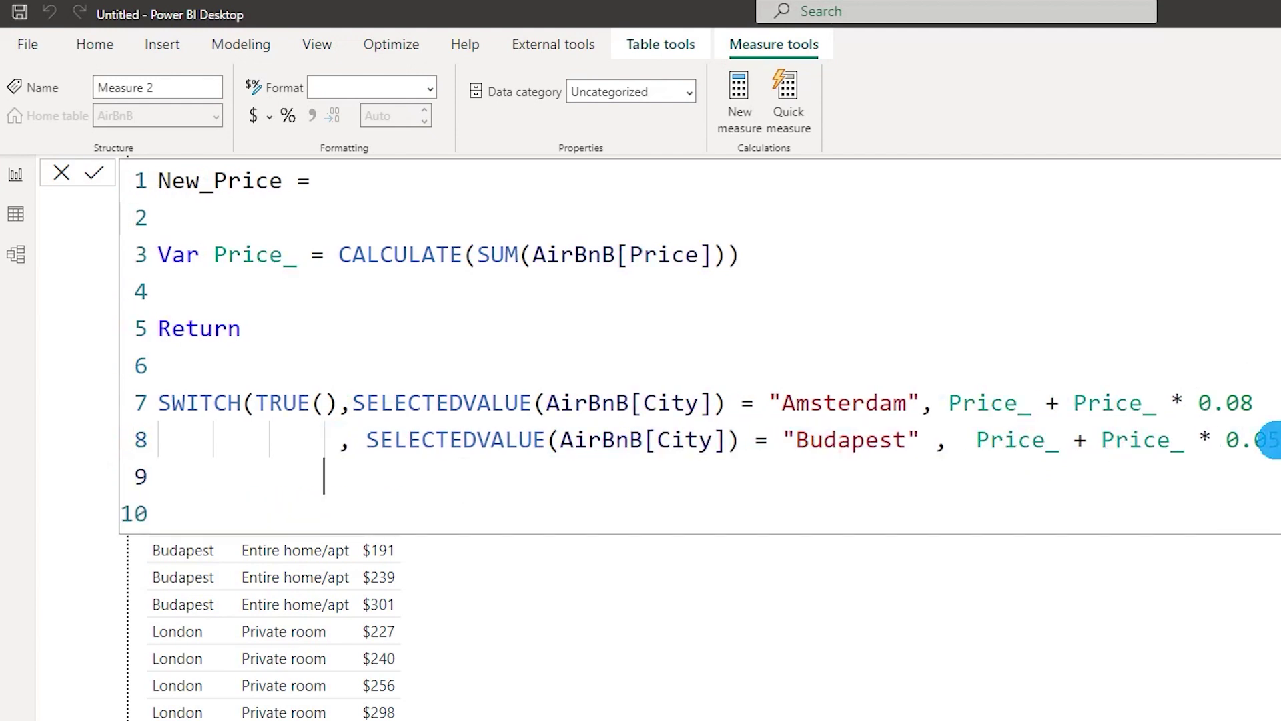
{"action": "key", "text": "ctrl+v"}
{"action": "double_click", "coordinate": [846, 486]}
{"action": "type", "text": "London"}
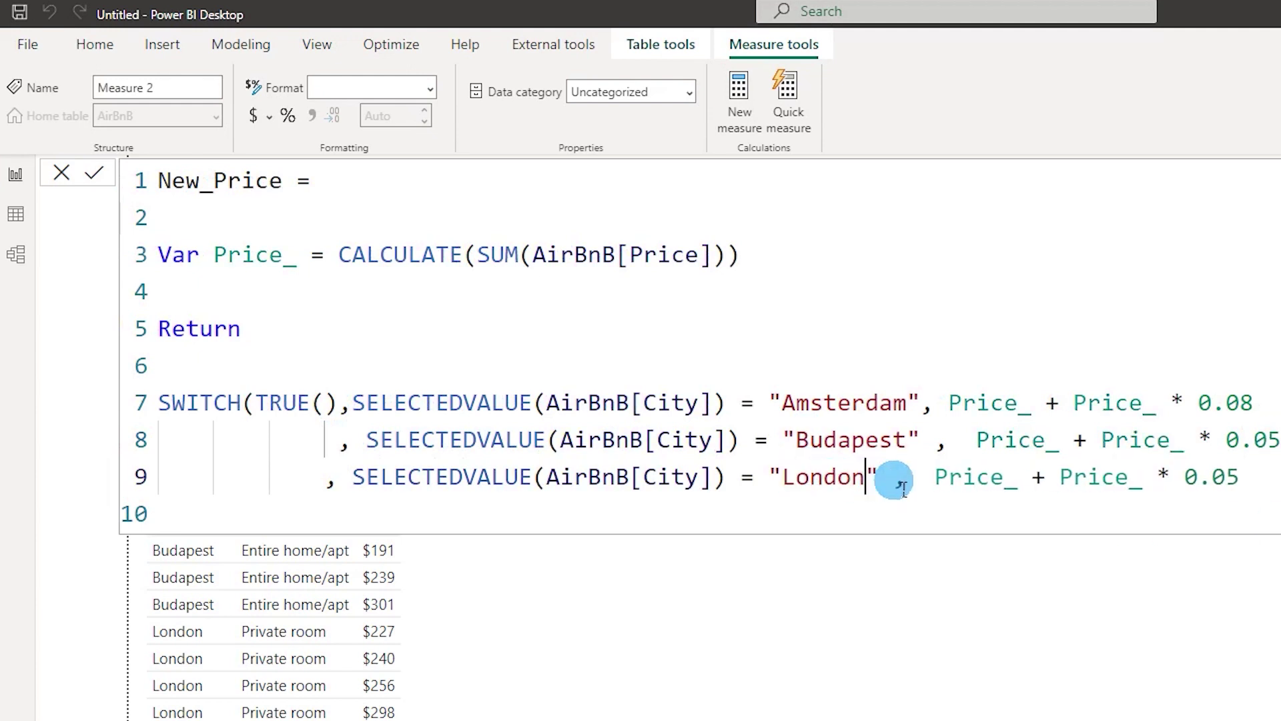
{"action": "double_click", "coordinate": [1221, 478]}
{"action": "type", "text": "1"}
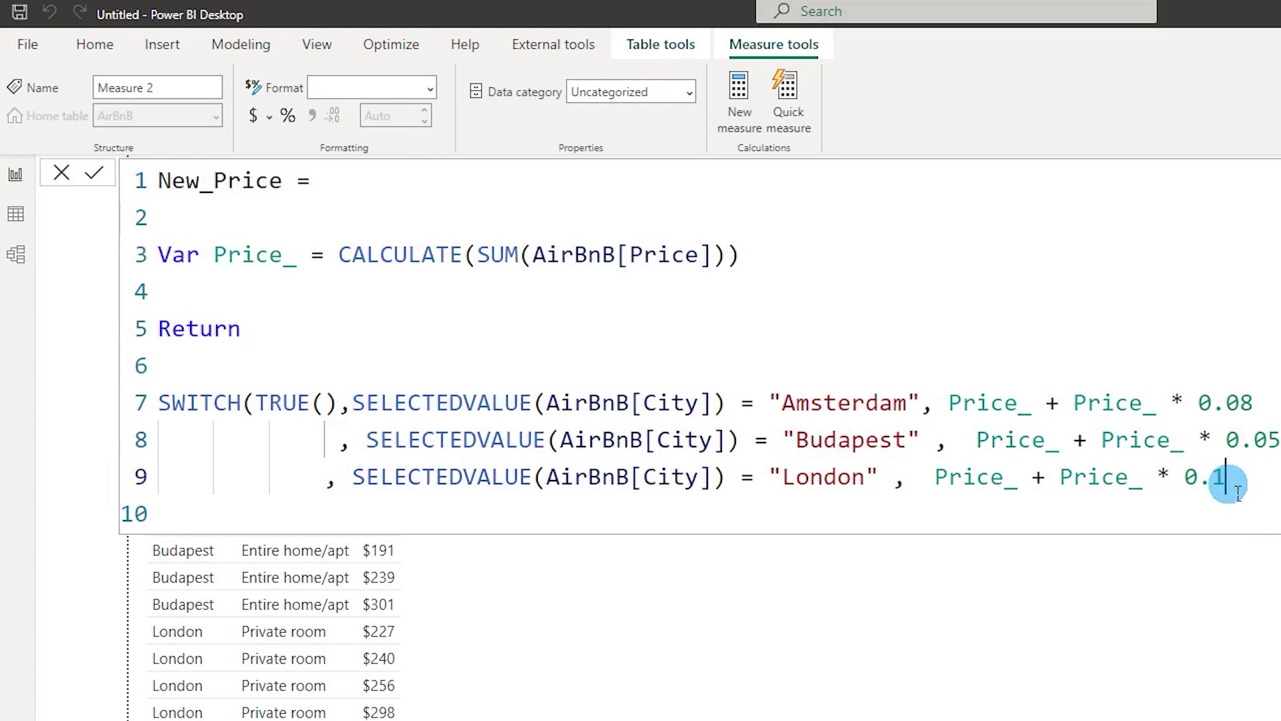
Step: Add Price_ as the SWITCH fallback result, close the expression and commit the New_Price measure
{"action": "key", "text": "Return"}
{"action": "type", "text": ", Pri"}
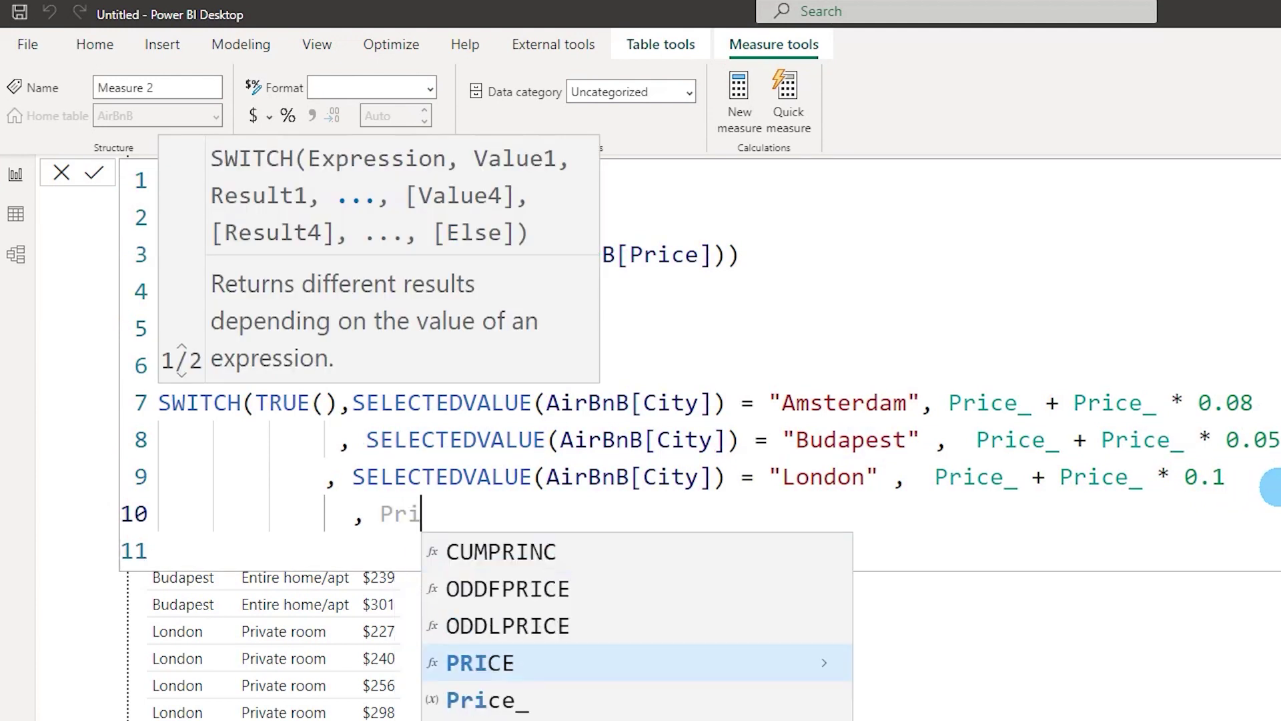
{"action": "type", "text": "ce_"}
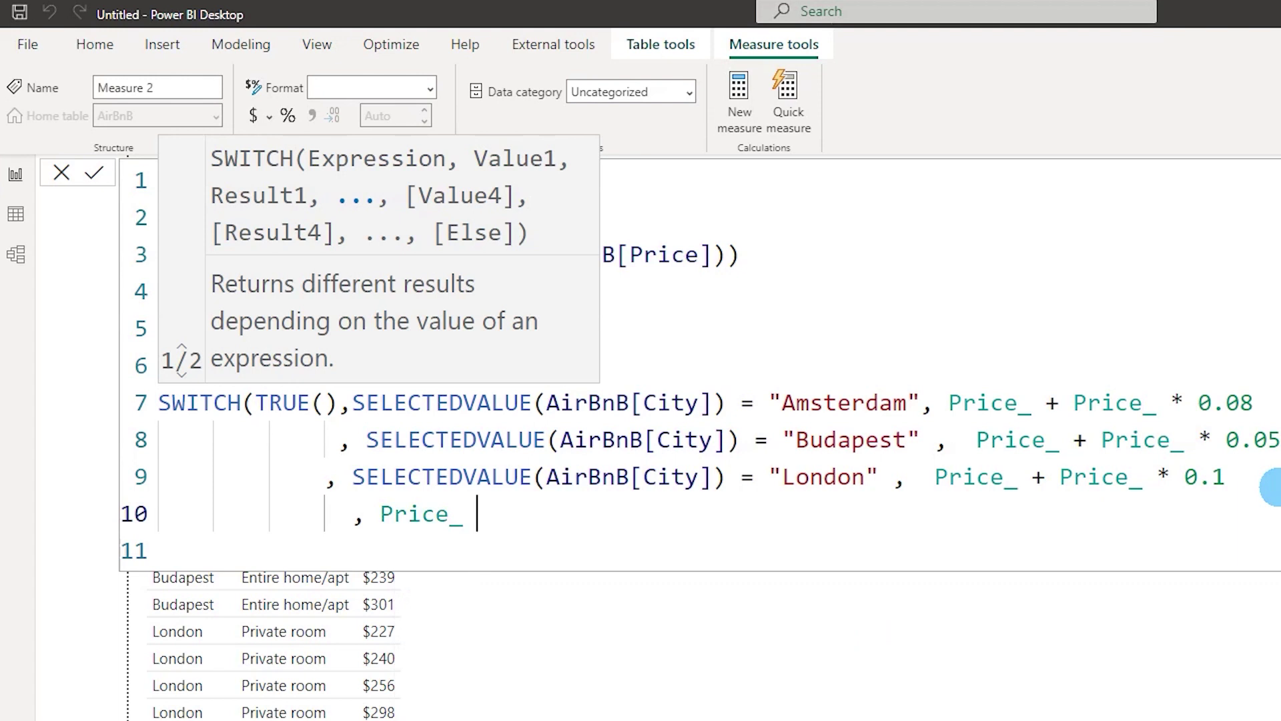
{"action": "type", "text": " )"}
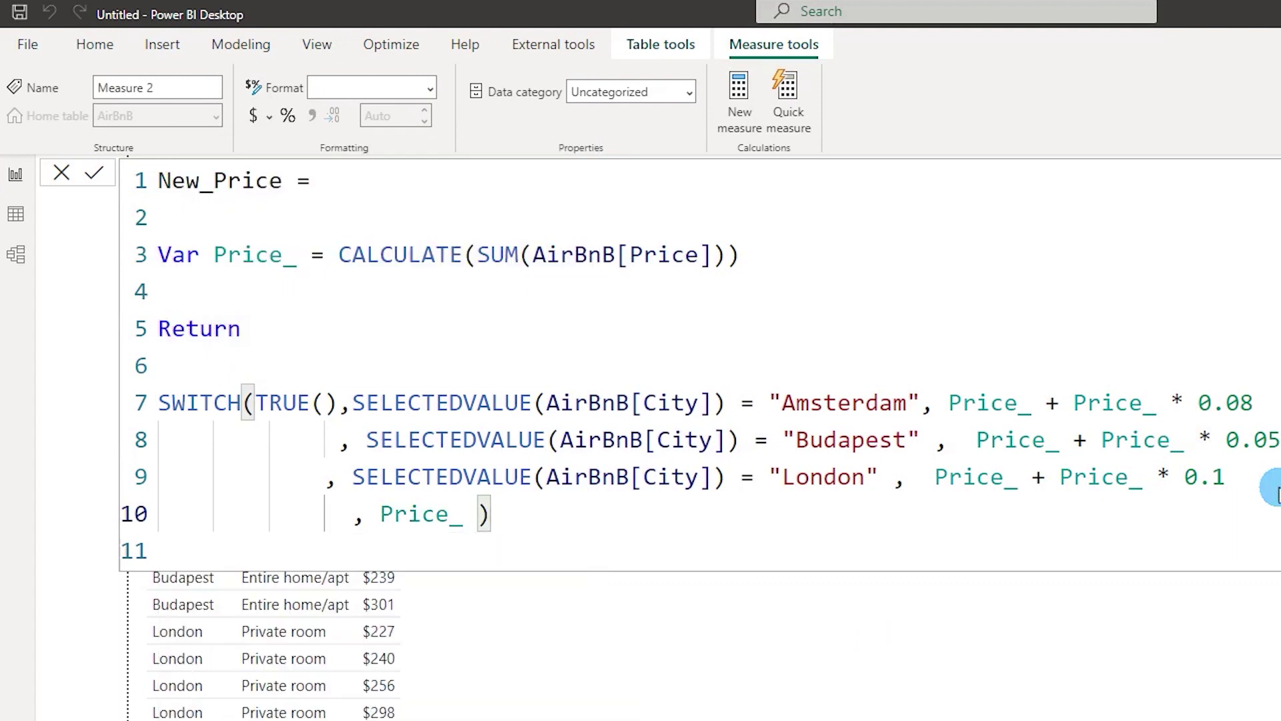
{"action": "key", "text": "Return"}
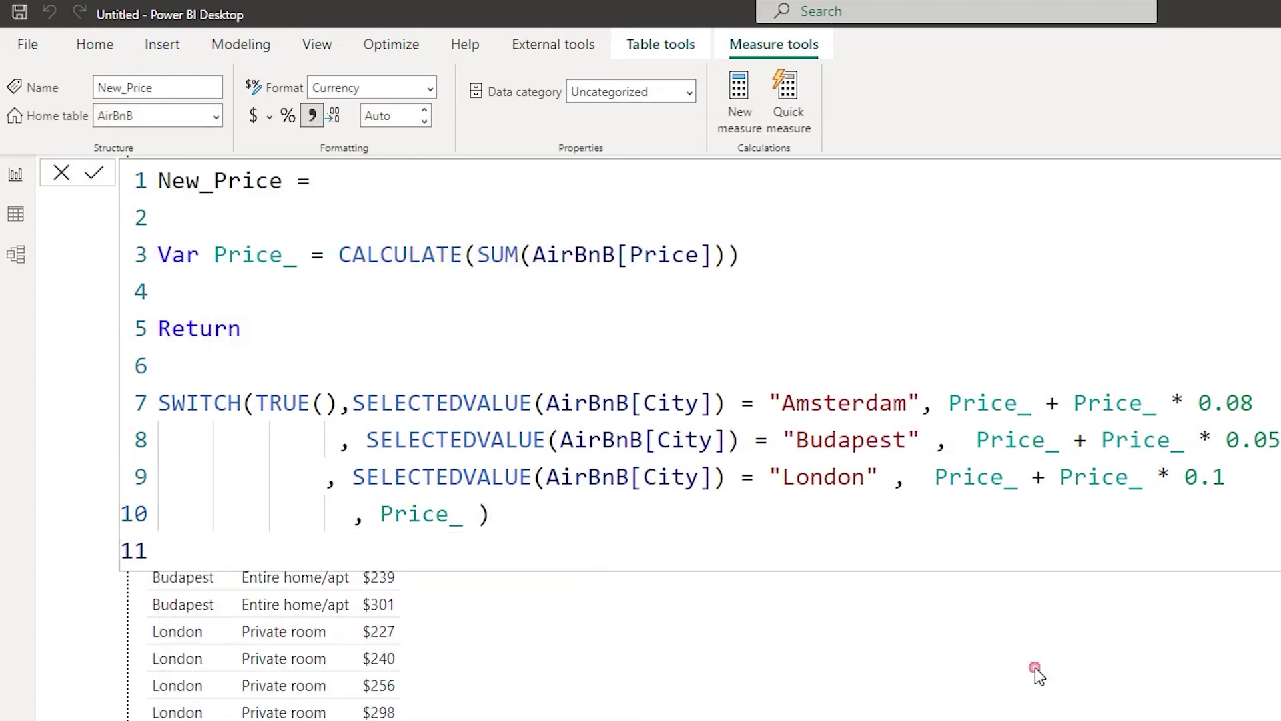
Step: Add the New_Price measure as a column in the city, room type and price table
{"action": "left_click", "coordinate": [471, 629]}
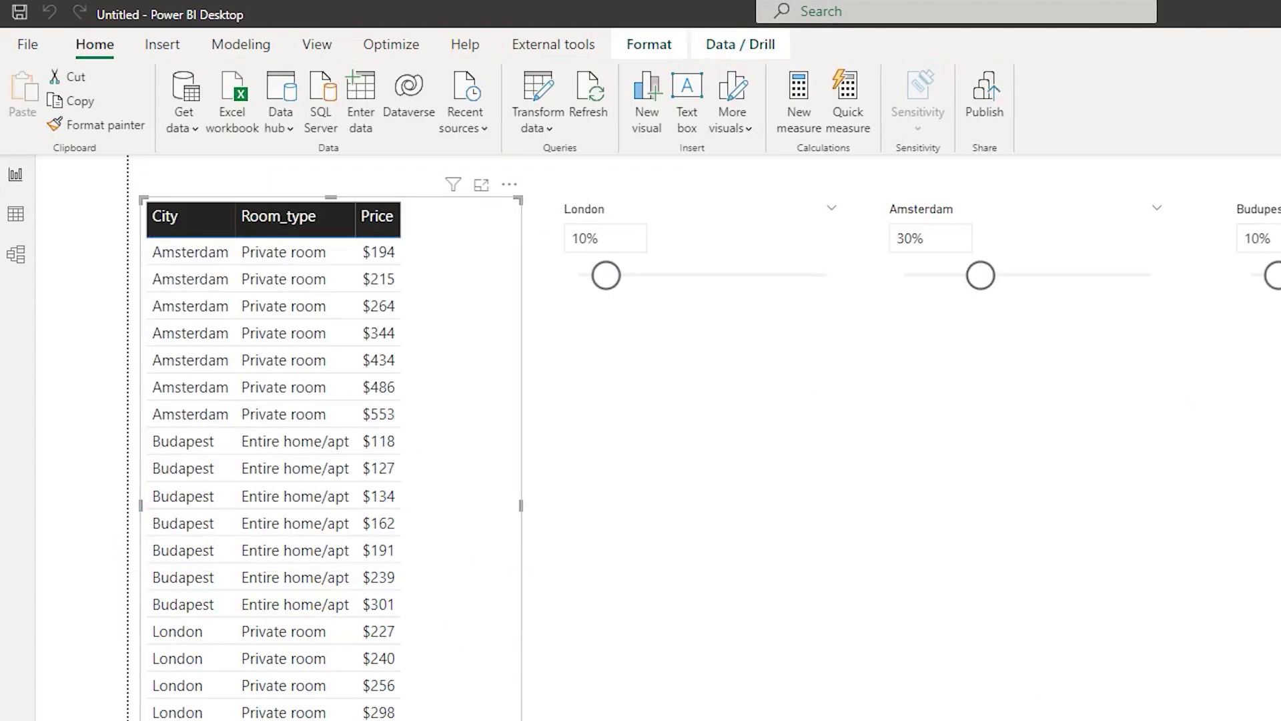
{"action": "left_click_drag", "start_coordinate": [628, 403], "coordinate": [439, 364]}
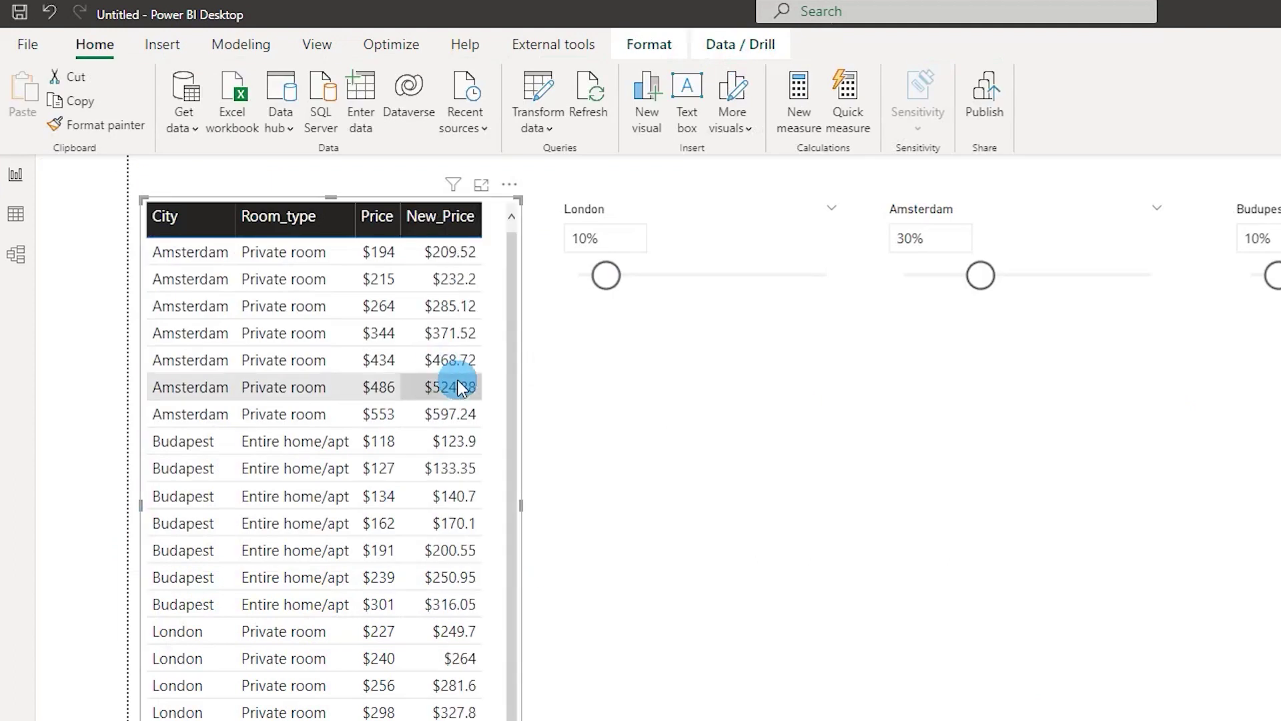
Step: Switch to Calculator, compute 118 + 5% to check the first Budapest row's New_Price, and clear the calculation
{"action": "key", "text": "alt+Tab"}
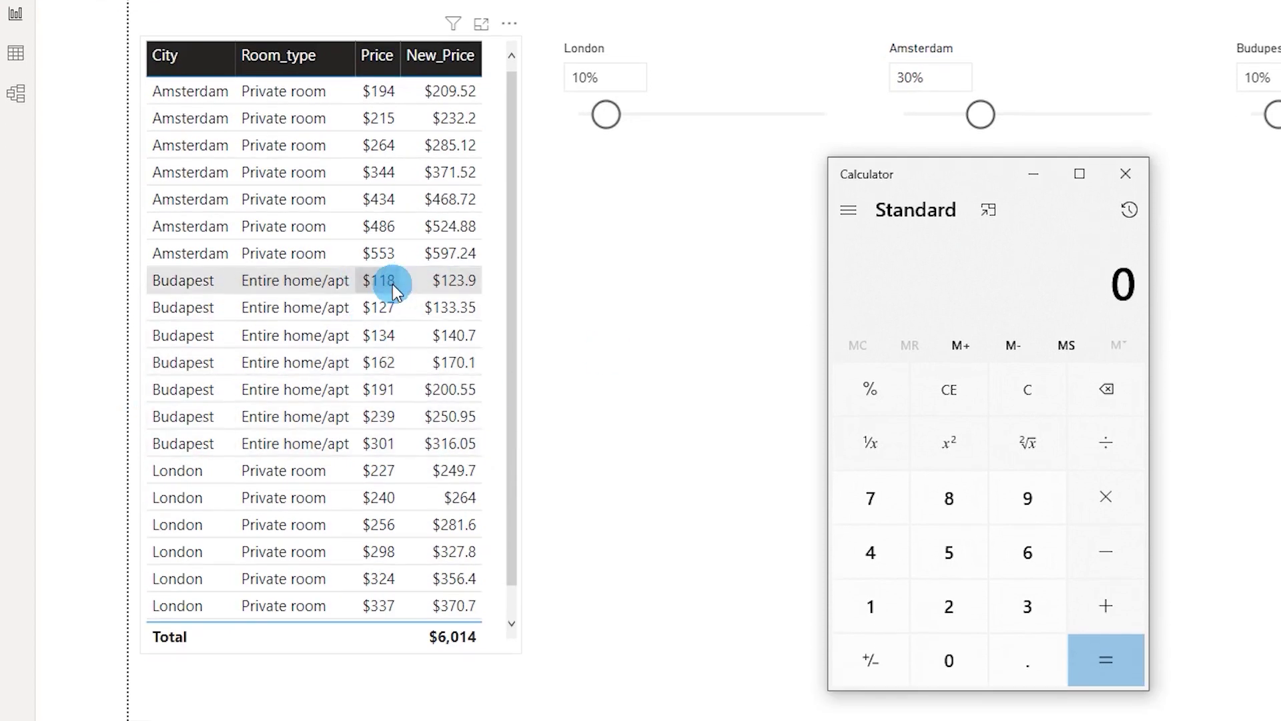
{"action": "left_click", "coordinate": [875, 607]}
{"action": "left_click", "coordinate": [879, 608]}
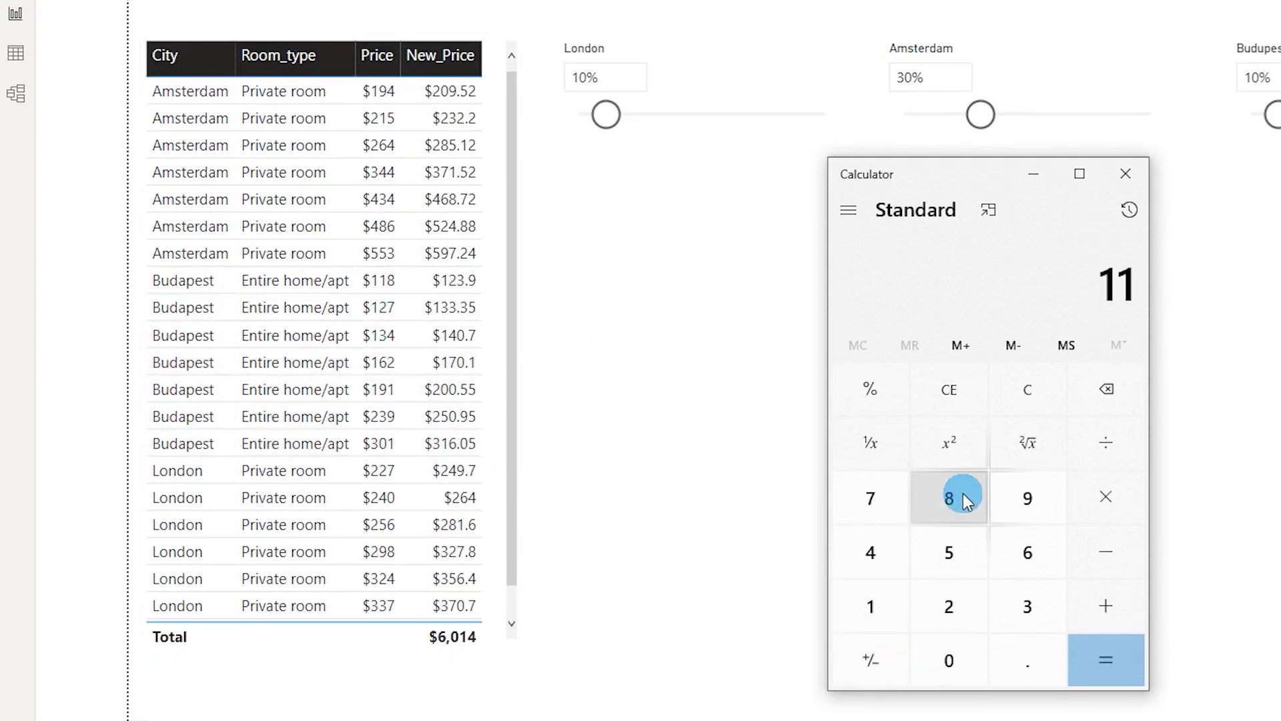
{"action": "left_click", "coordinate": [965, 494]}
{"action": "left_click", "coordinate": [1100, 603]}
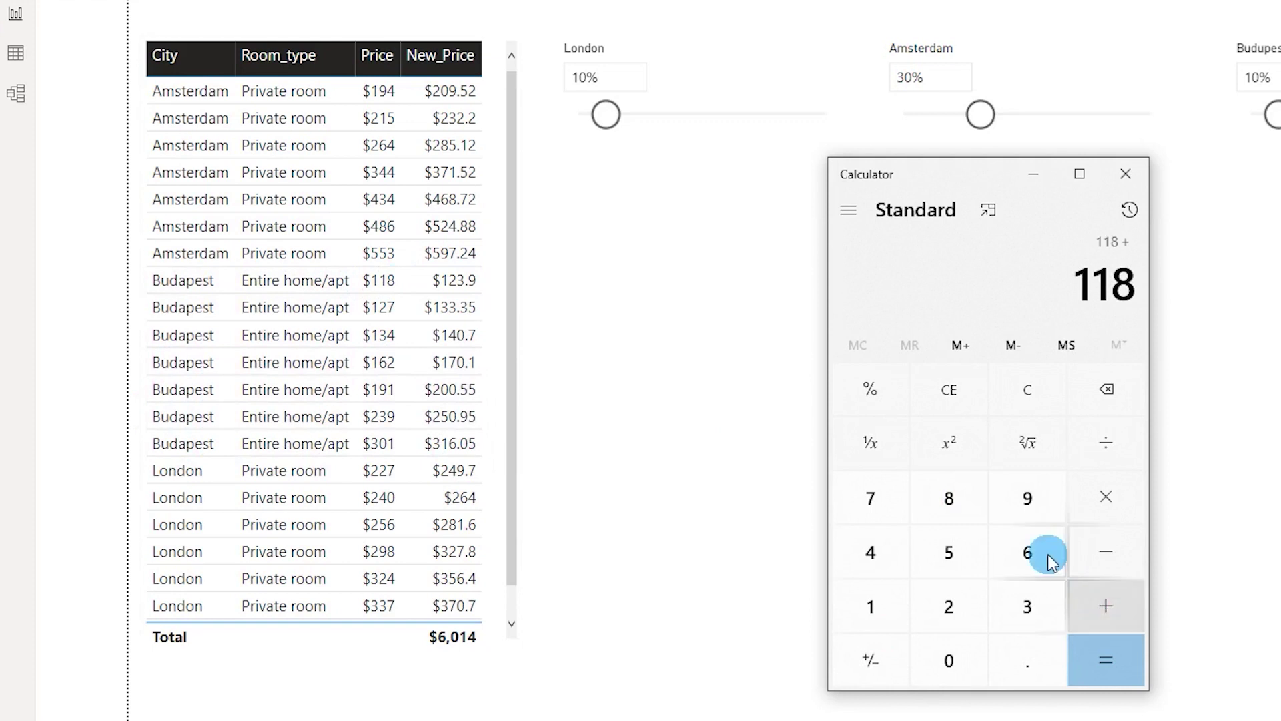
{"action": "left_click", "coordinate": [959, 556]}
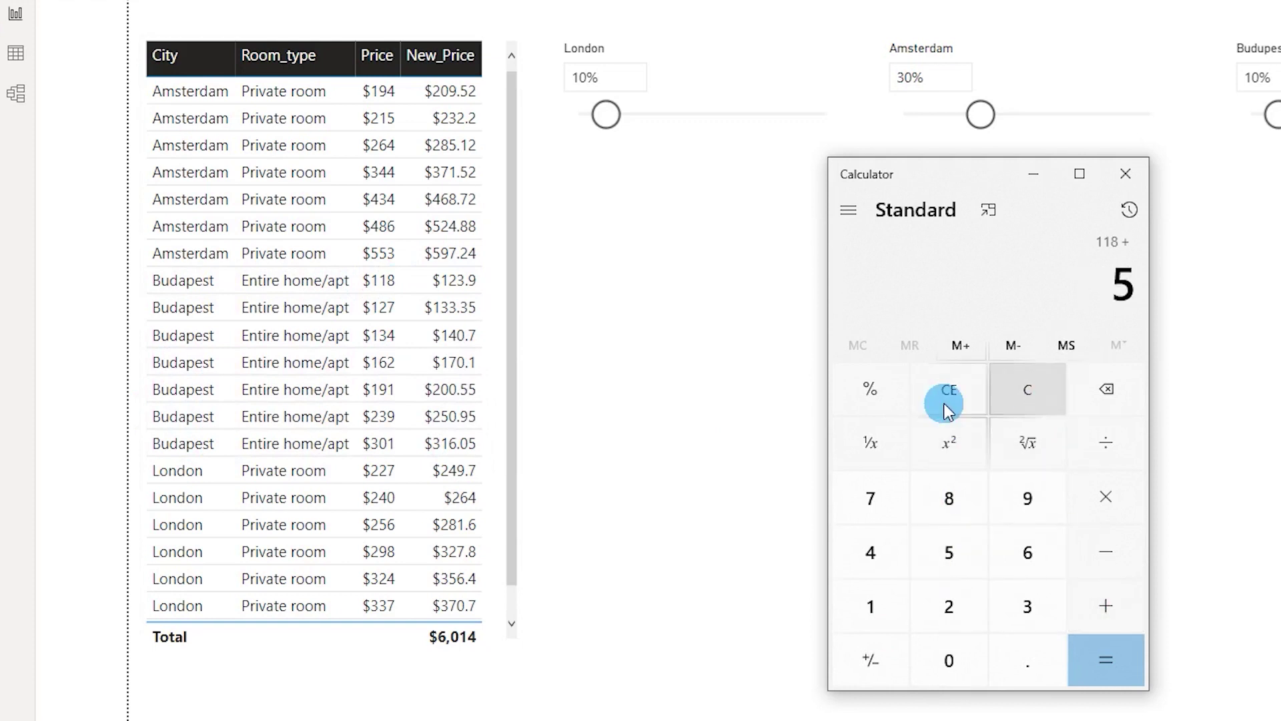
{"action": "left_click", "coordinate": [874, 392]}
{"action": "left_click", "coordinate": [1135, 681]}
{"action": "left_click", "coordinate": [1039, 299]}
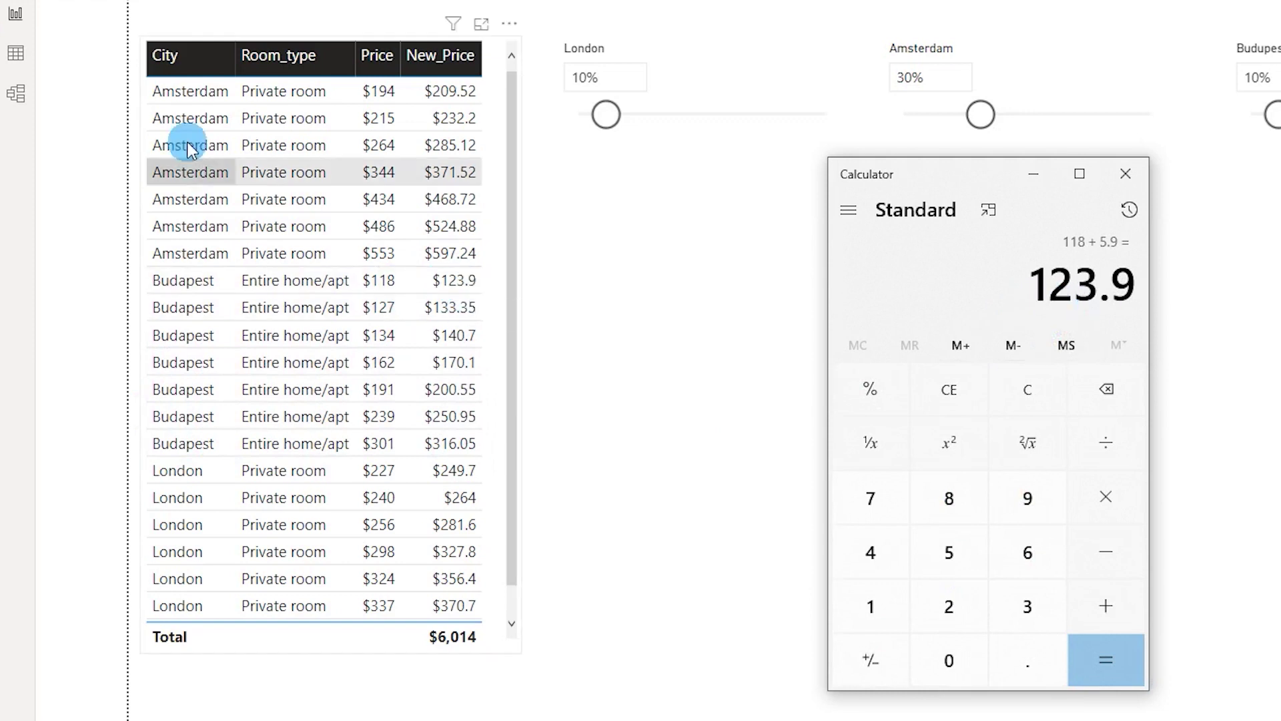
{"action": "left_click", "coordinate": [994, 394]}
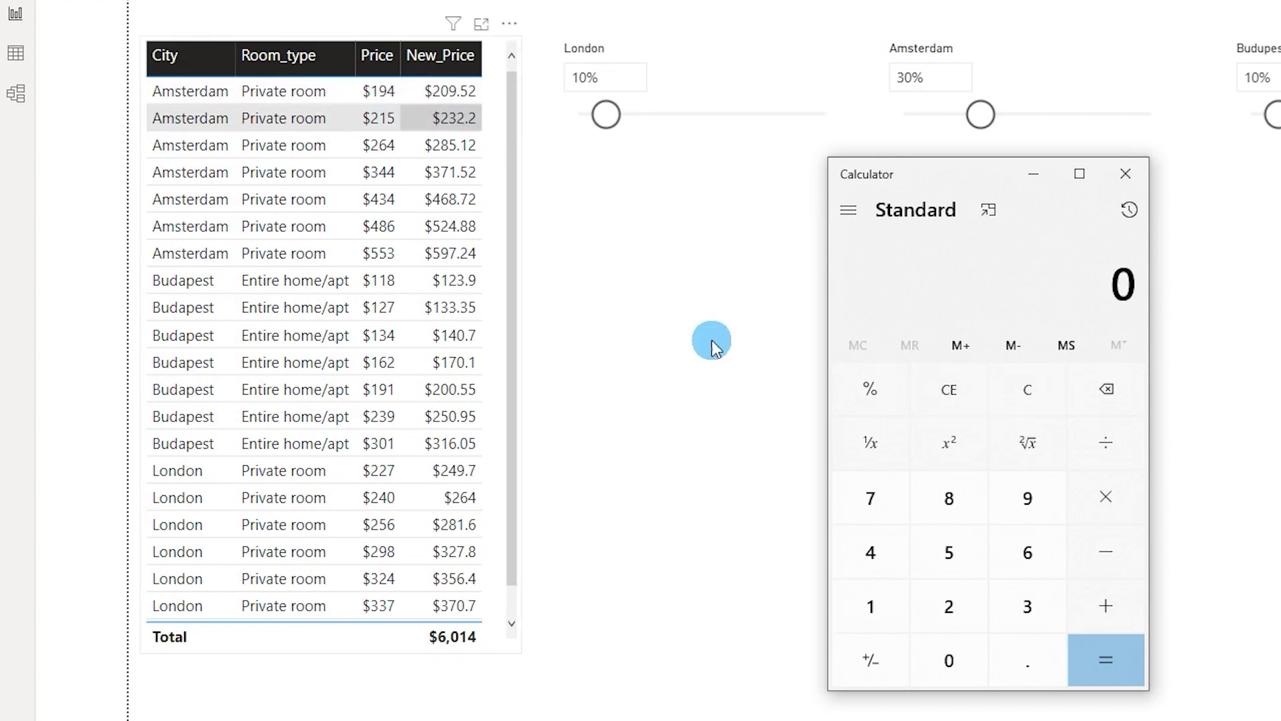
Step: Compute 194 + 8% in Calculator to check the first Amsterdam row's New_Price
{"action": "left_click", "coordinate": [871, 604]}
{"action": "left_click", "coordinate": [1028, 498]}
{"action": "left_click", "coordinate": [888, 554]}
{"action": "left_click", "coordinate": [1106, 606]}
{"action": "left_click", "coordinate": [964, 518]}
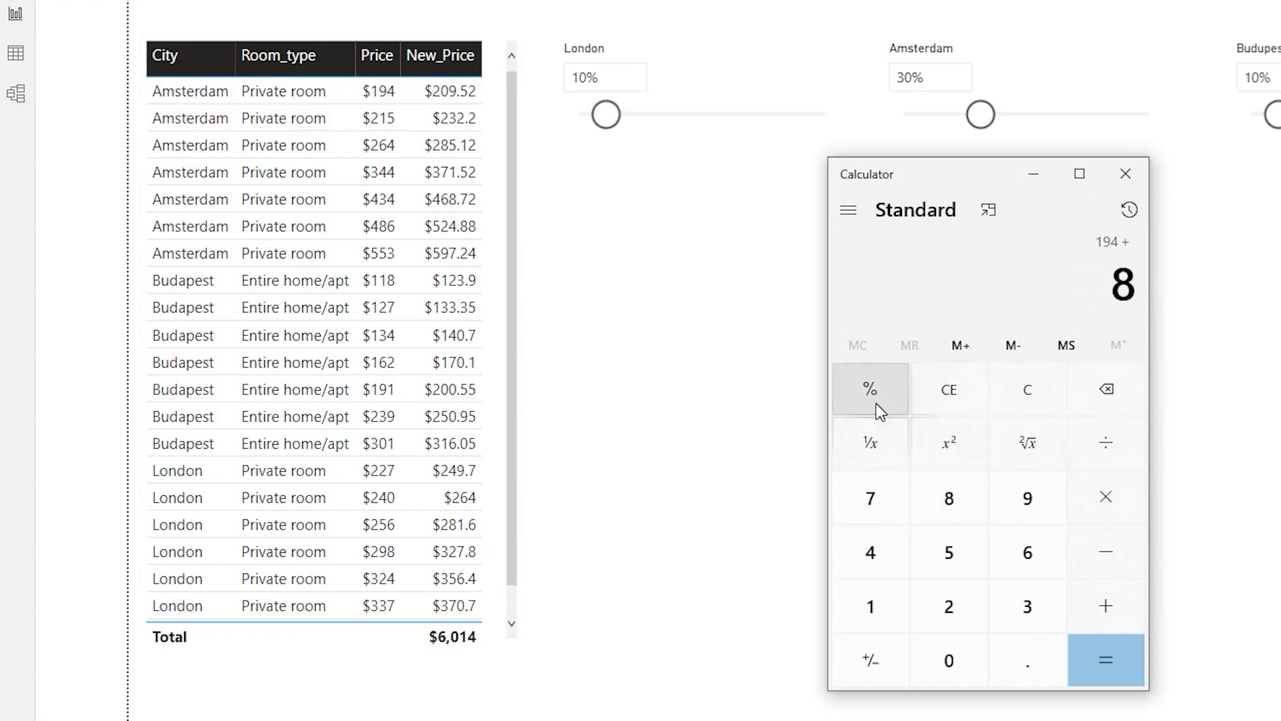
{"action": "left_click", "coordinate": [874, 394]}
{"action": "left_click", "coordinate": [1105, 660]}
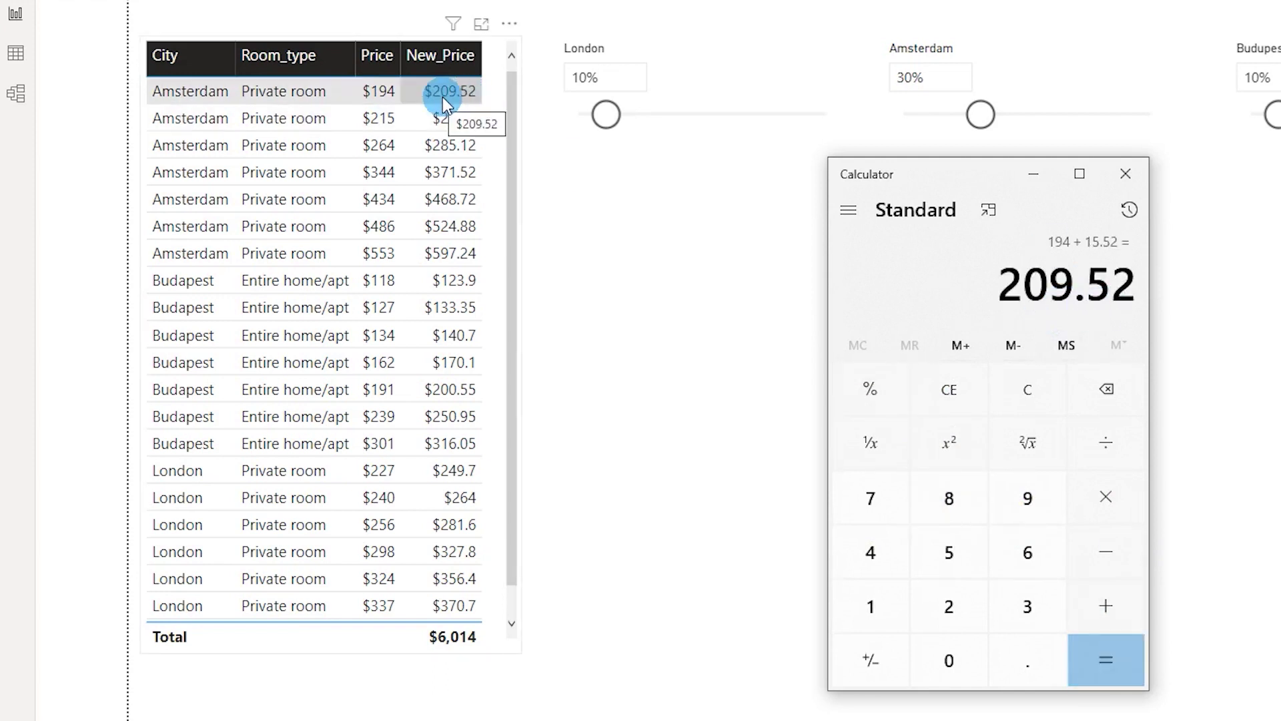
{"action": "left_click", "coordinate": [1106, 179]}
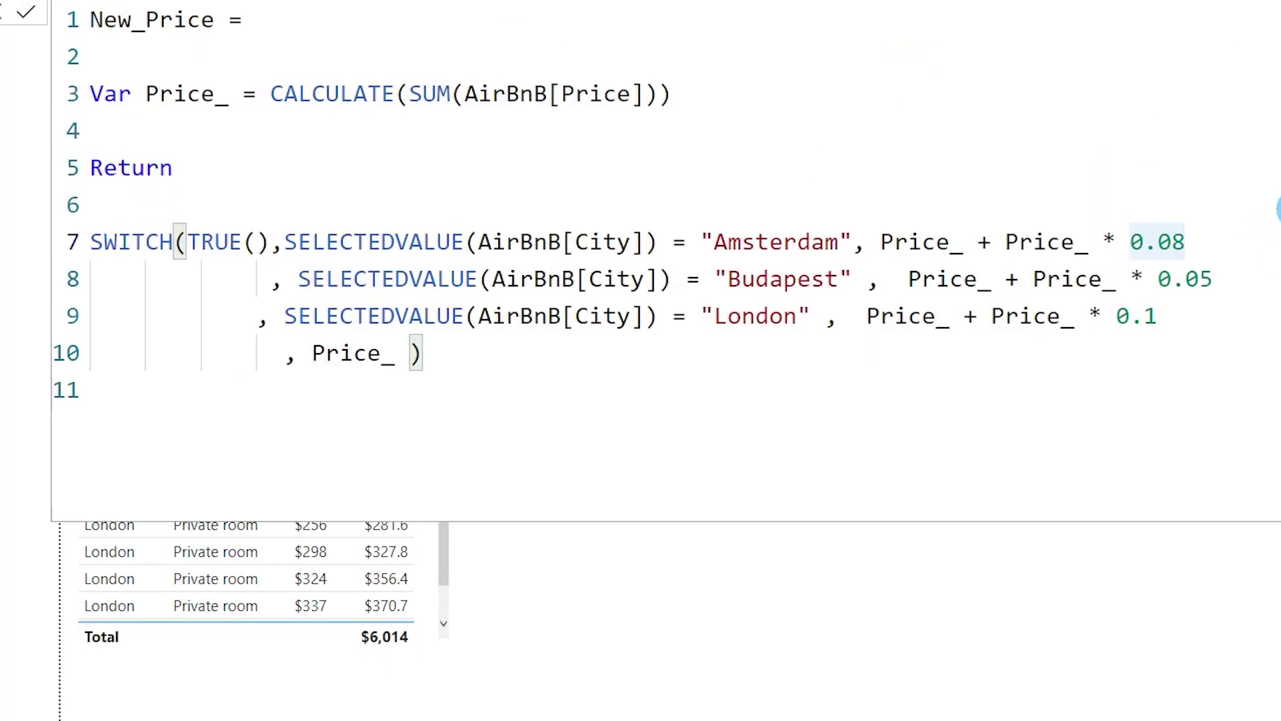
Step: Replace the 0.08 factor in the Amsterdam condition of New_Price with Amsterdam[Amsterdam Value]
{"action": "left_click", "coordinate": [1202, 229]}
{"action": "left_click_drag", "start_coordinate": [1208, 233], "coordinate": [1132, 244]}
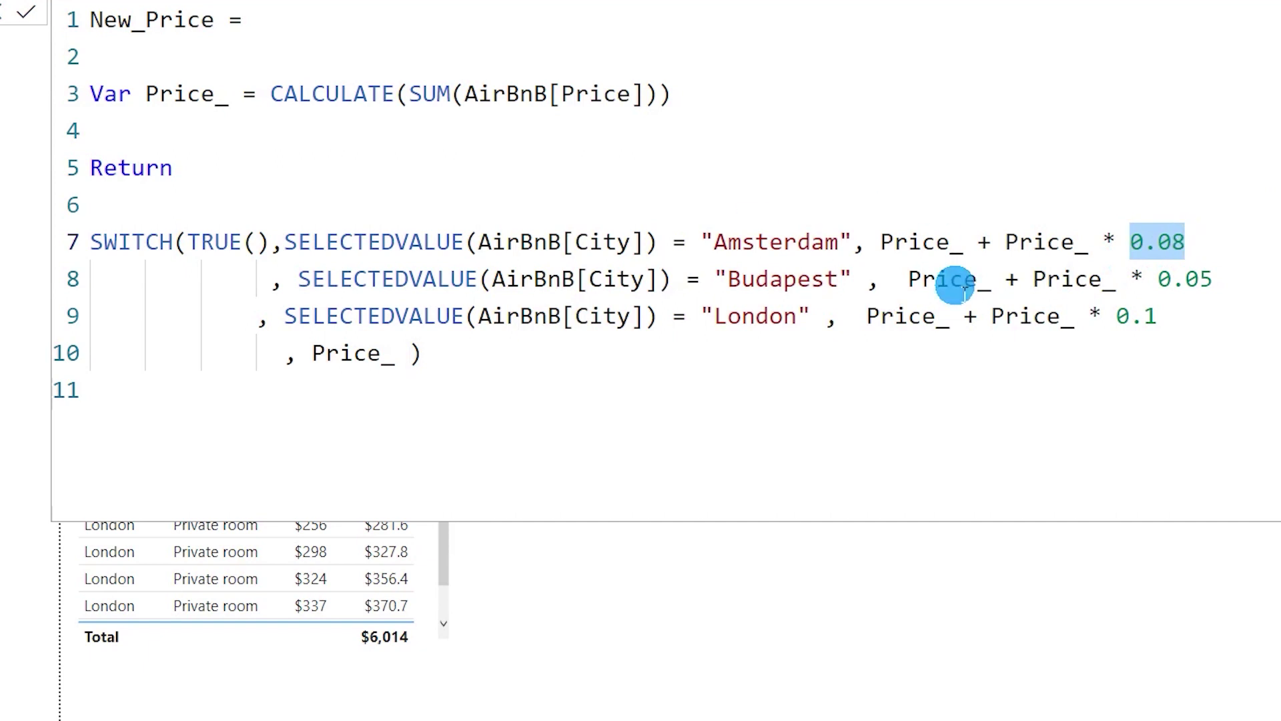
{"action": "left_click", "coordinate": [24, 12]}
{"action": "left_click", "coordinate": [520, 79]}
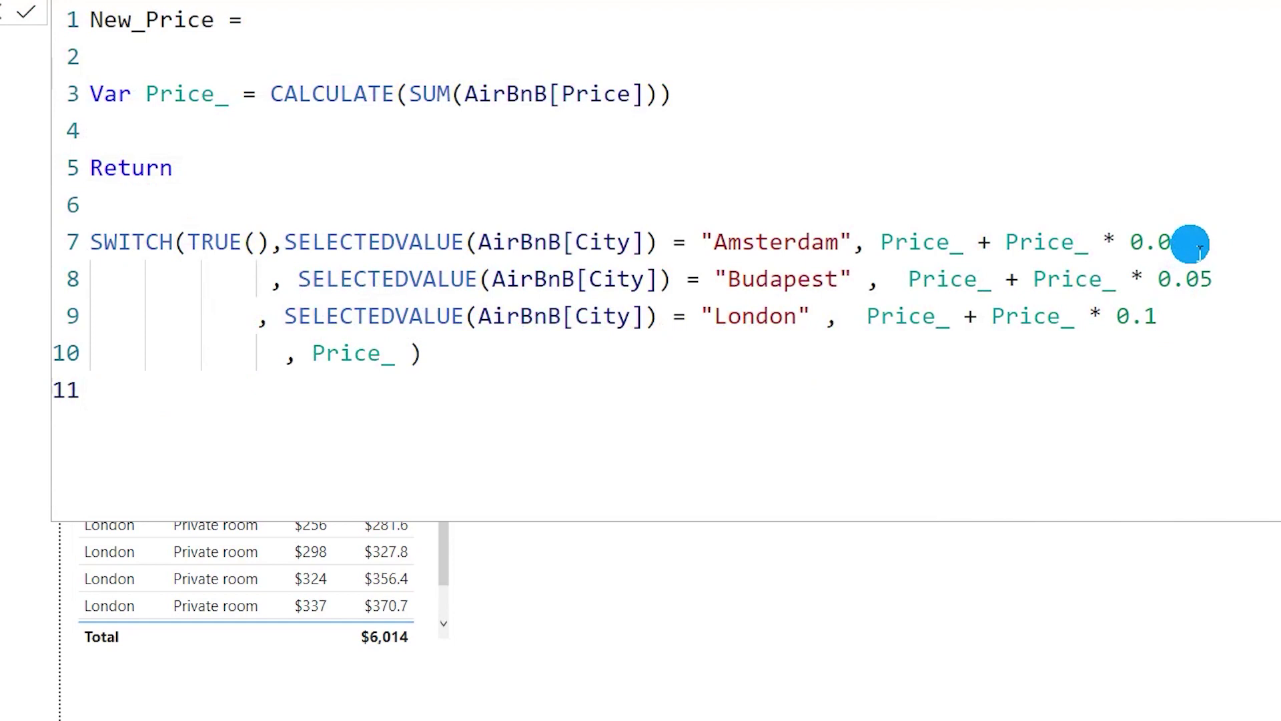
{"action": "key", "text": "shift+Left"}
{"action": "key", "text": "shift+Left"}
{"action": "key", "text": "shift+Left"}
{"action": "key", "text": "shift+Left"}
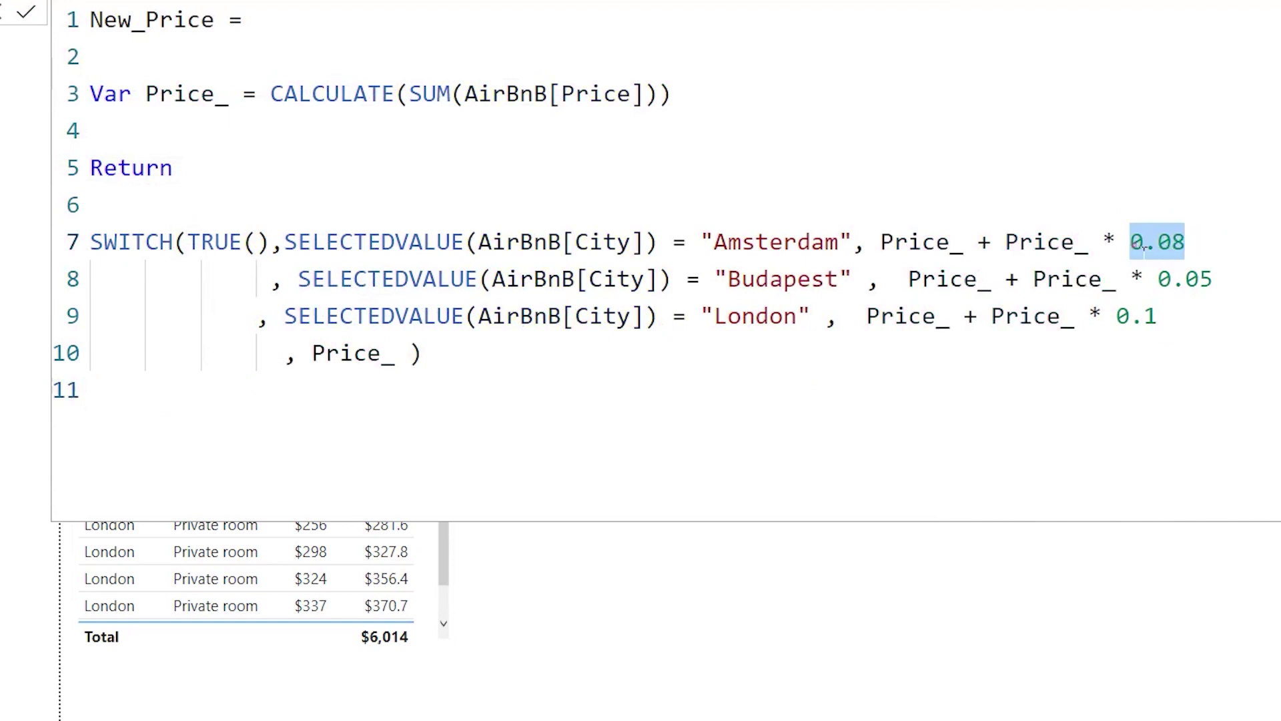
{"action": "type", "text": "ams"}
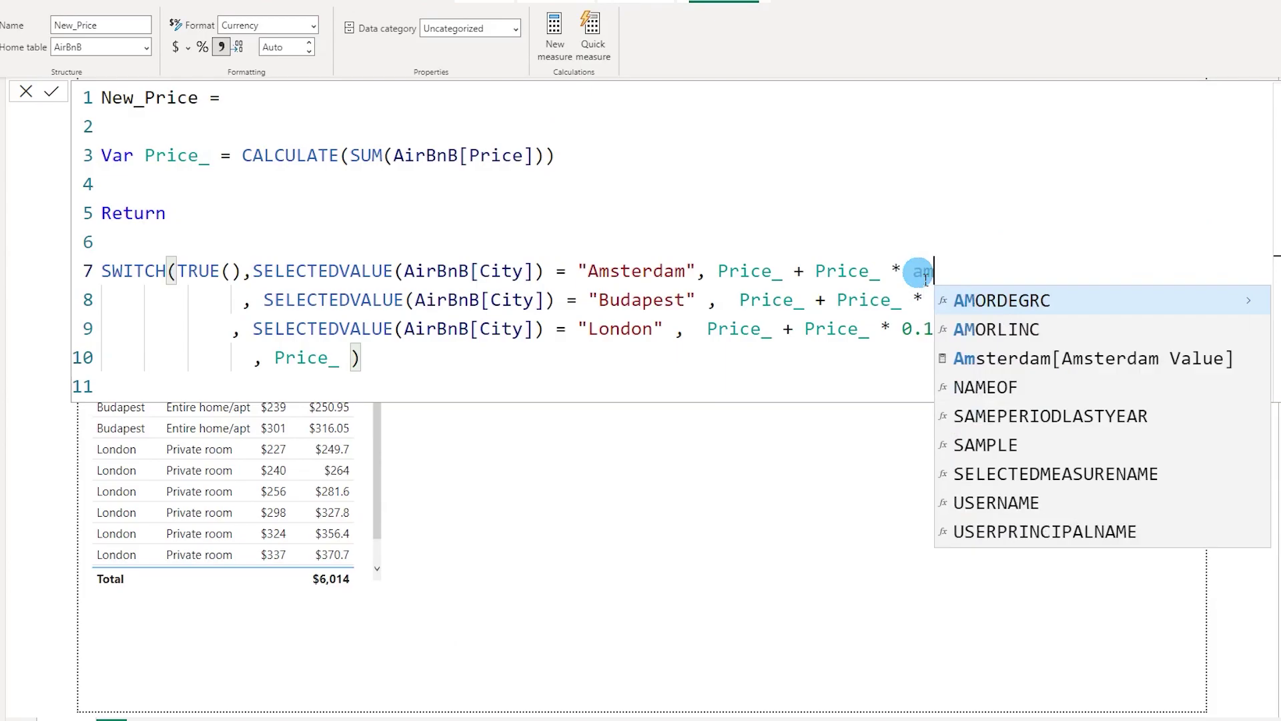
{"action": "key", "text": "Tab"}
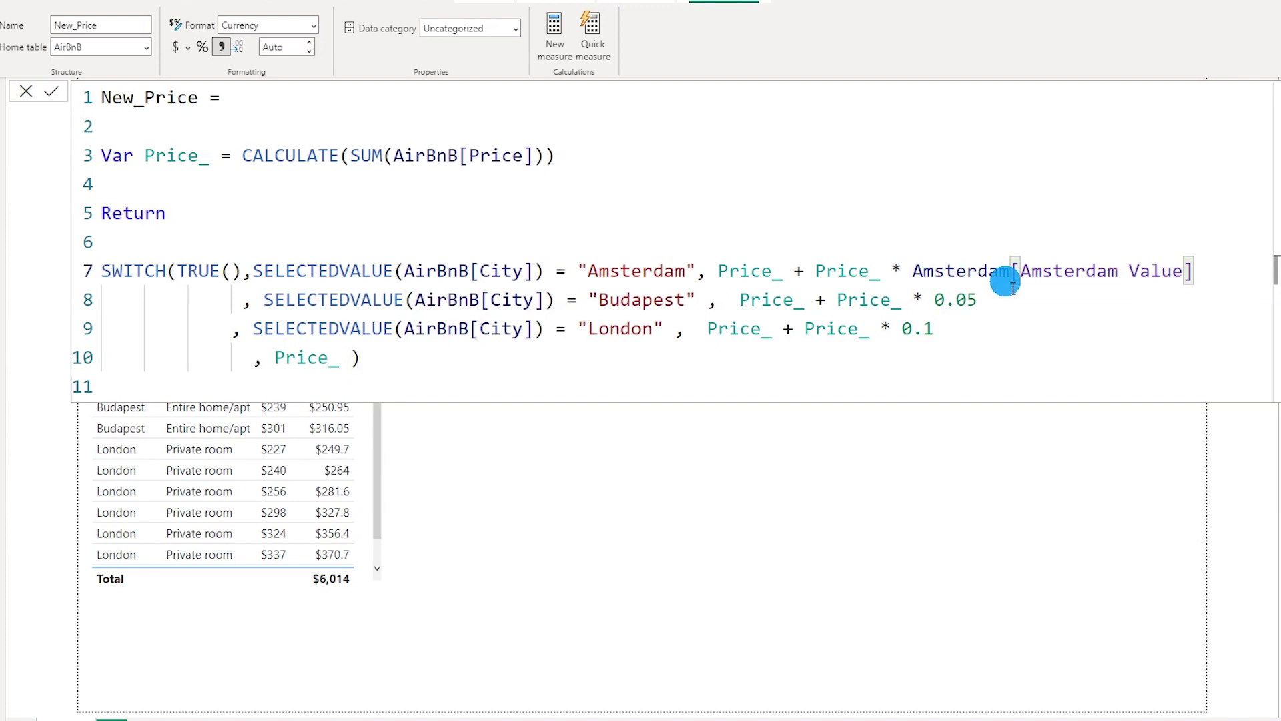
{"action": "left_click", "coordinate": [913, 274]}
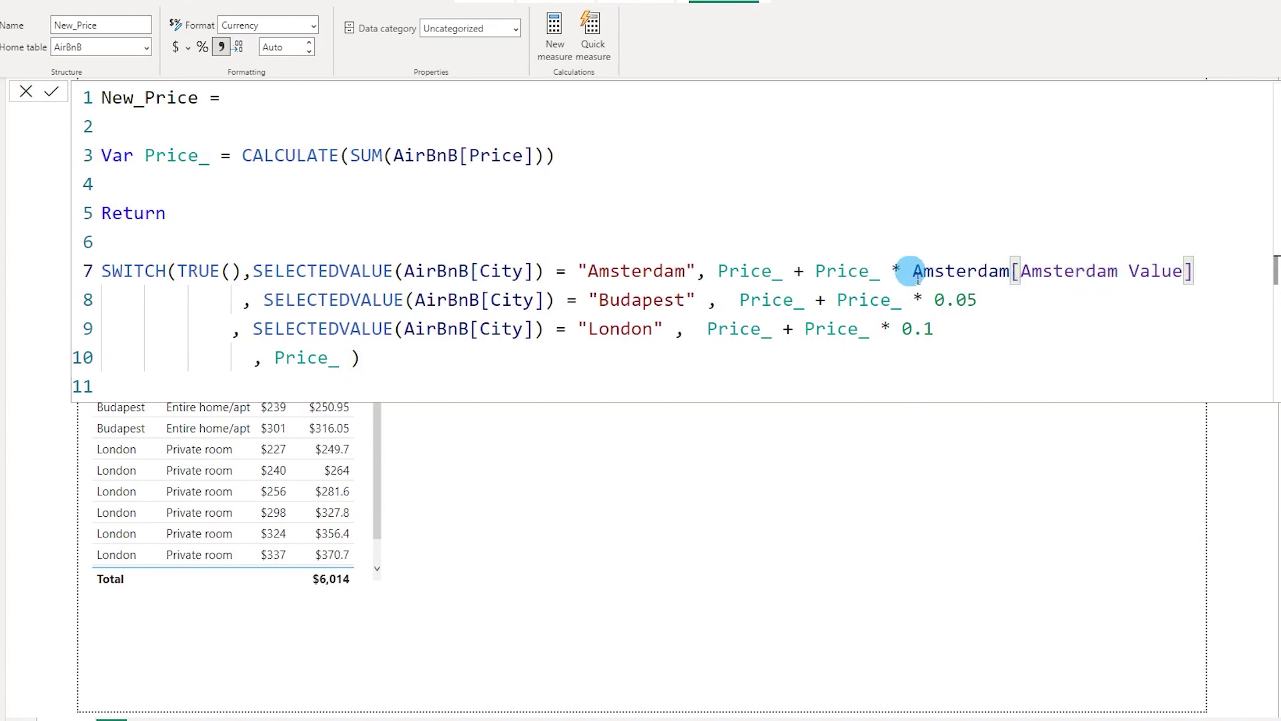
{"action": "left_click_drag", "start_coordinate": [920, 278], "coordinate": [1201, 279]}
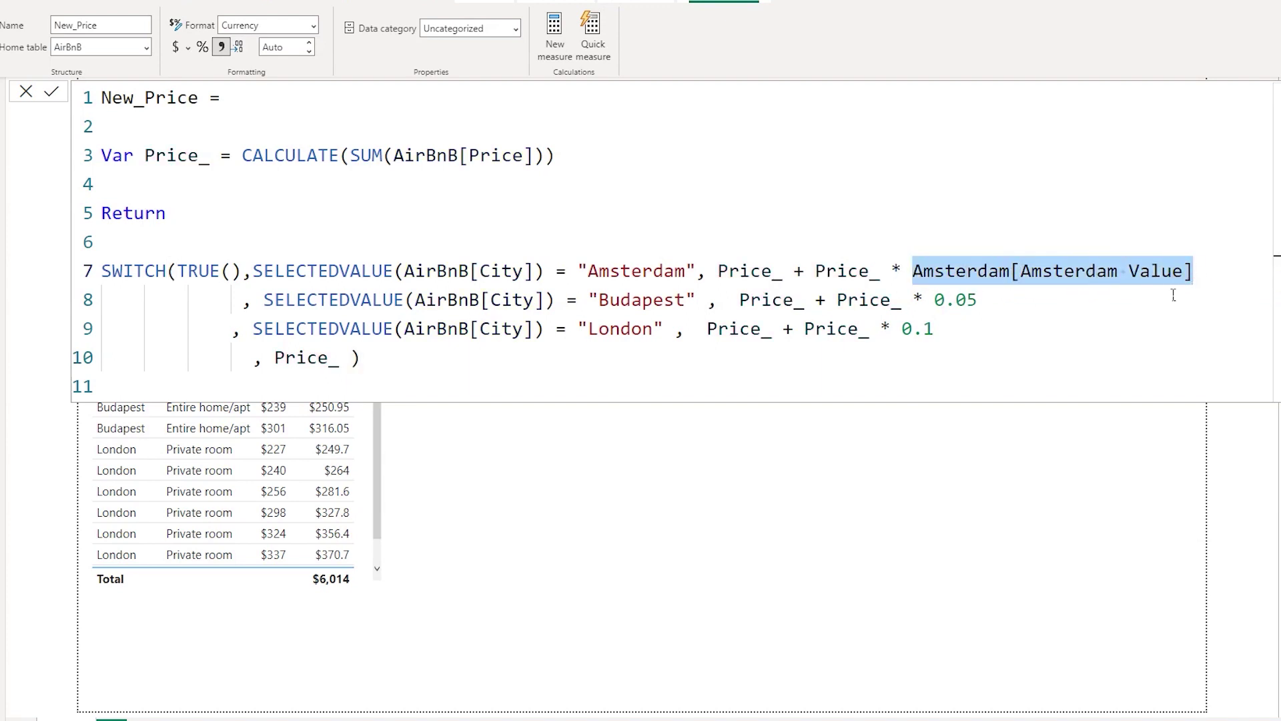
Step: Replace the 0.05 factor in the Budapest condition with Budupest[Budupest Value]
{"action": "left_click_drag", "start_coordinate": [1007, 302], "coordinate": [947, 303]}
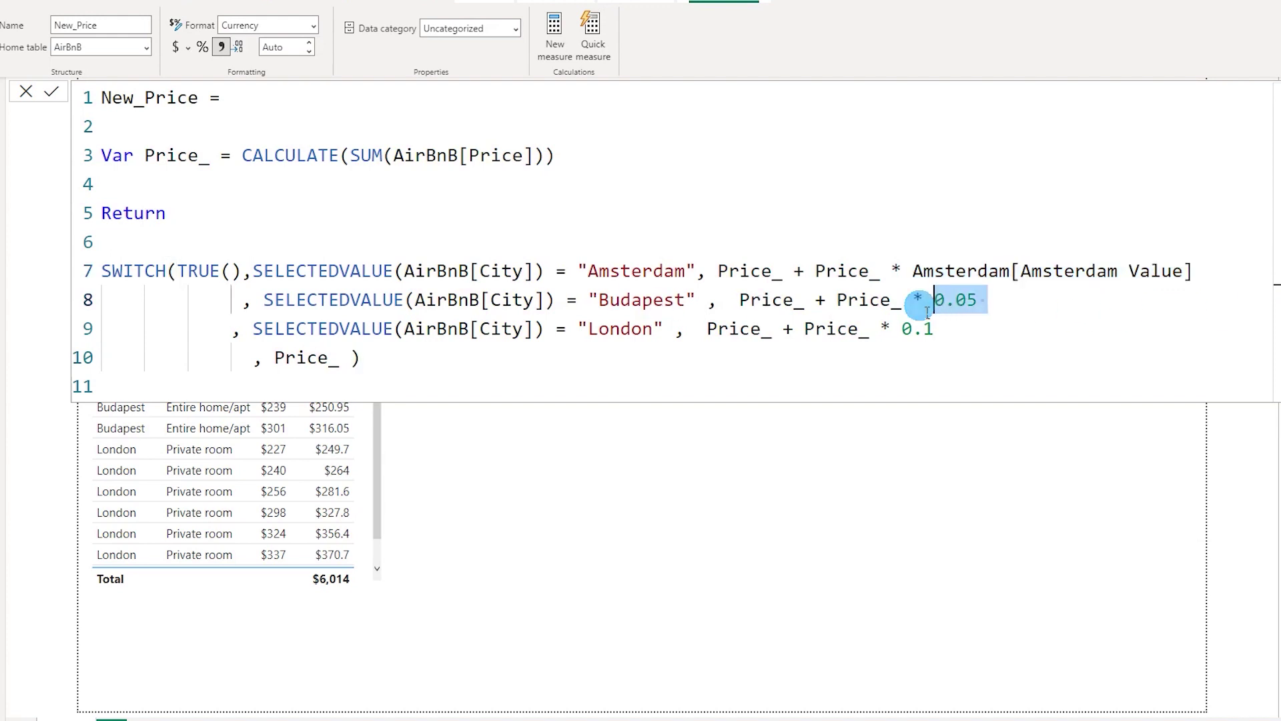
{"action": "type", "text": "Bu"}
{"action": "key", "text": "Tab"}
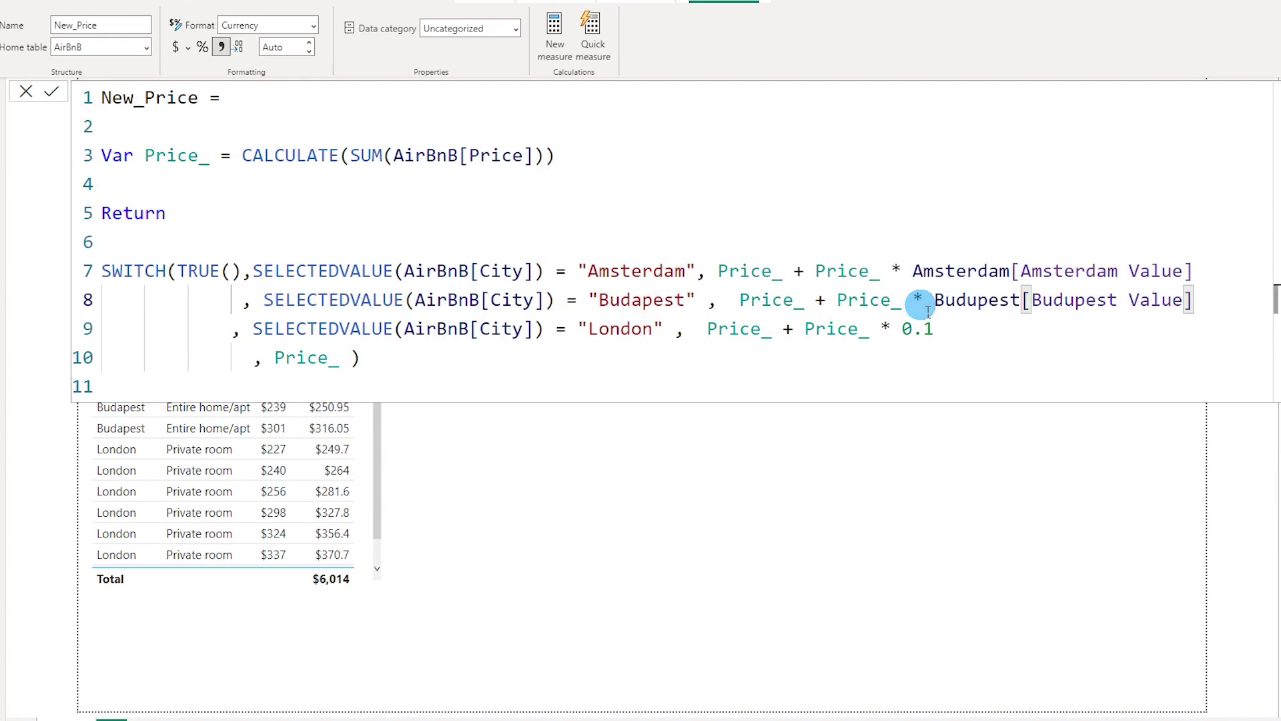
Step: Replace the 0.1 factor in the London condition with London[London Value] and commit the New_Price measure
{"action": "left_click_drag", "start_coordinate": [917, 326], "coordinate": [933, 331]}
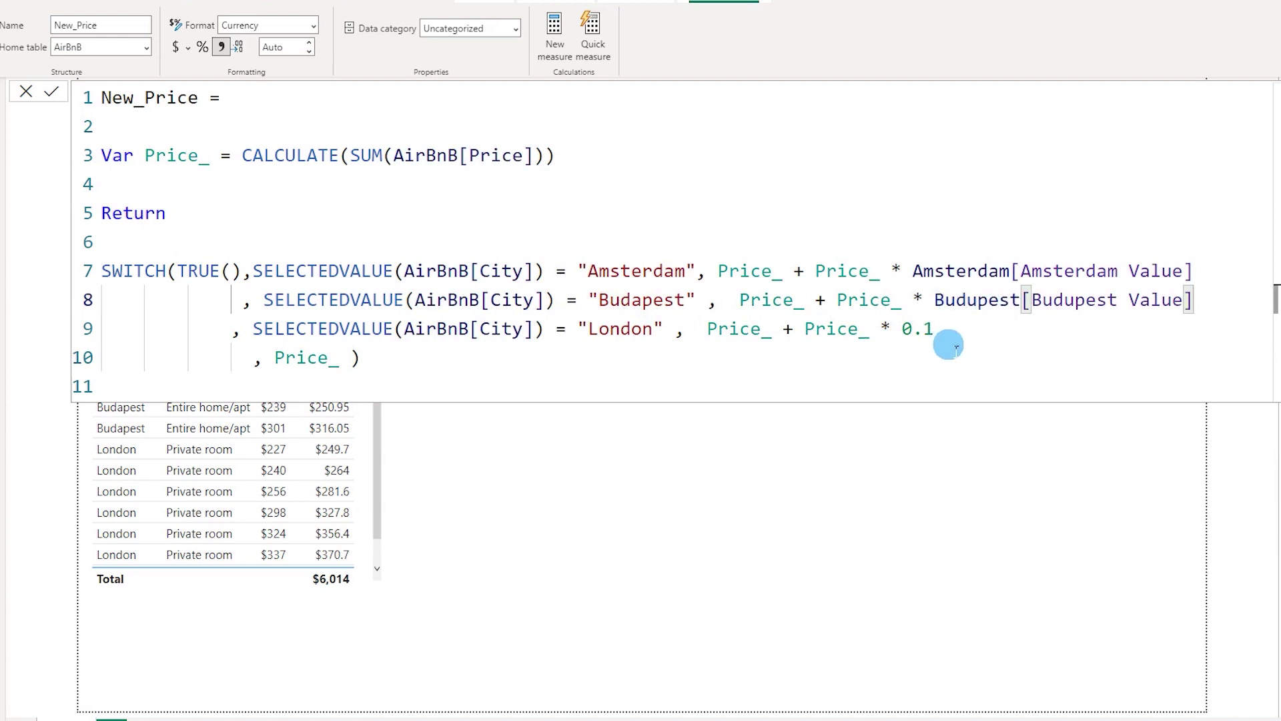
{"action": "type", "text": "Lo"}
{"action": "key", "text": "Tab"}
{"action": "key", "text": "Return"}
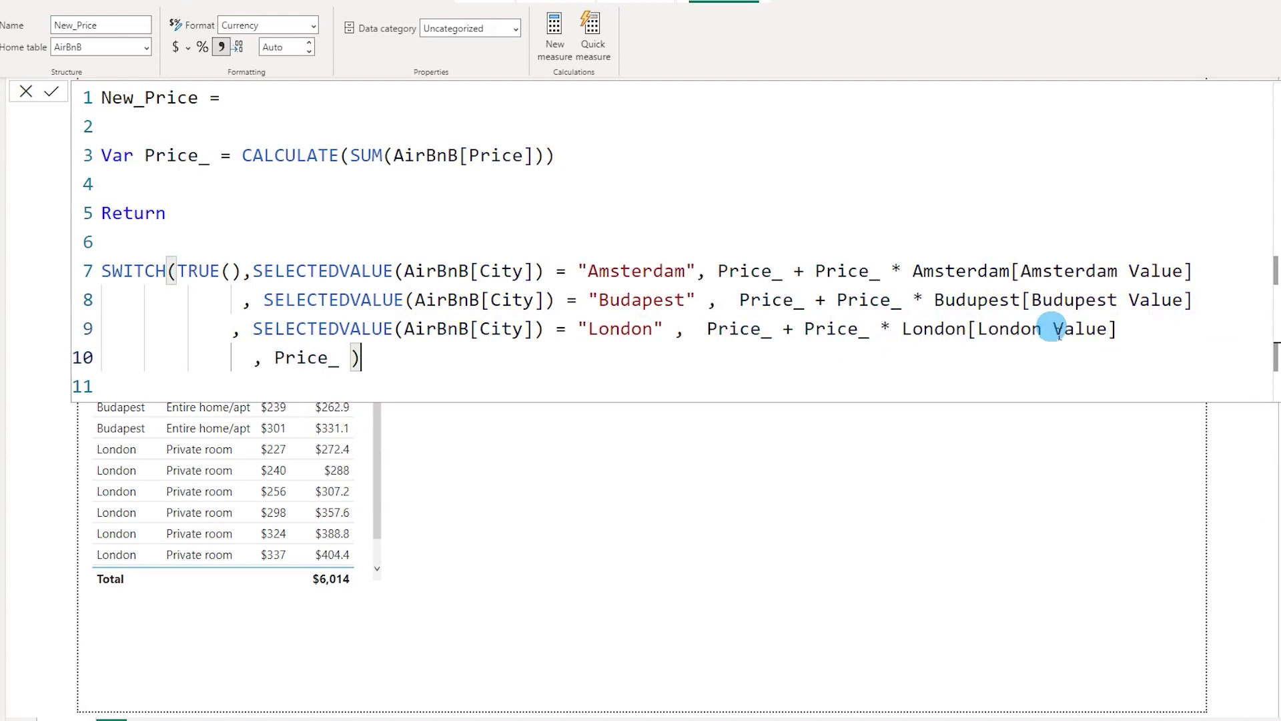
{"action": "left_click_drag", "start_coordinate": [1119, 328], "coordinate": [902, 330]}
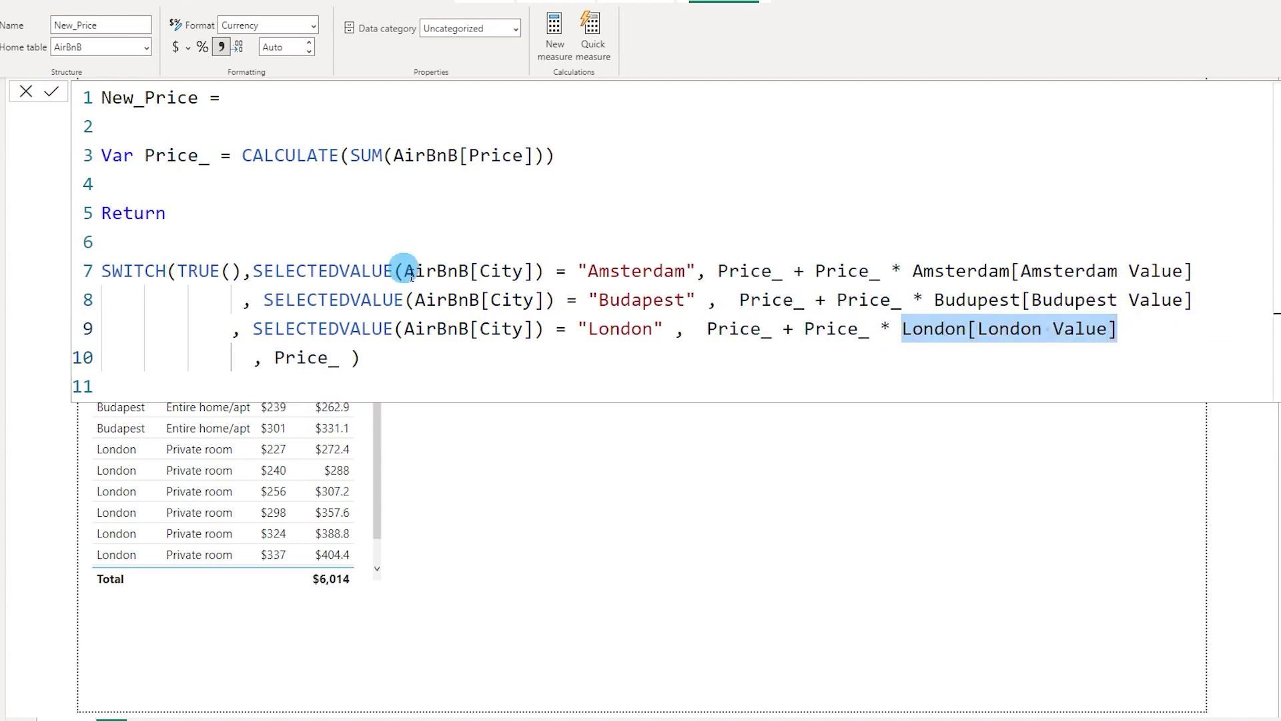
{"action": "left_click", "coordinate": [53, 91]}
{"action": "left_click", "coordinate": [508, 330]}
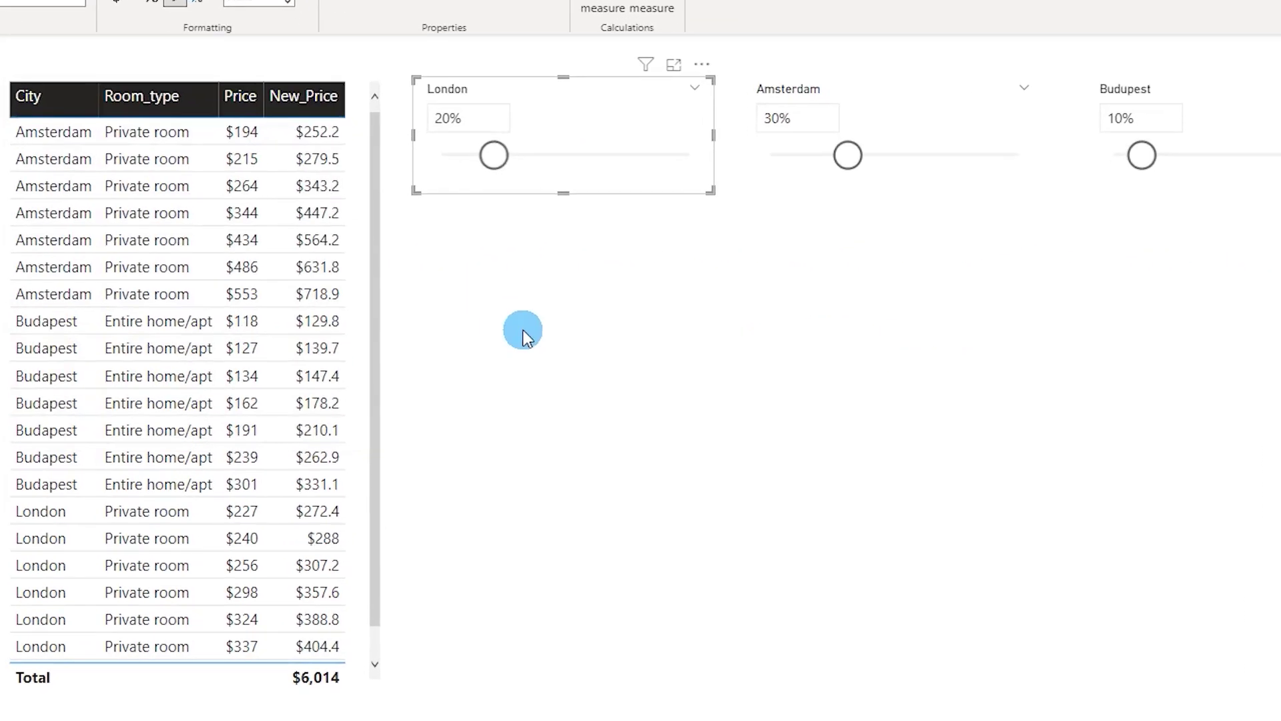
Step: Reset the three city sliders to 0%, and set London to 20%, Amsterdam to 10% and Budapest to 20%
{"action": "left_click_drag", "start_coordinate": [492, 158], "coordinate": [440, 179]}
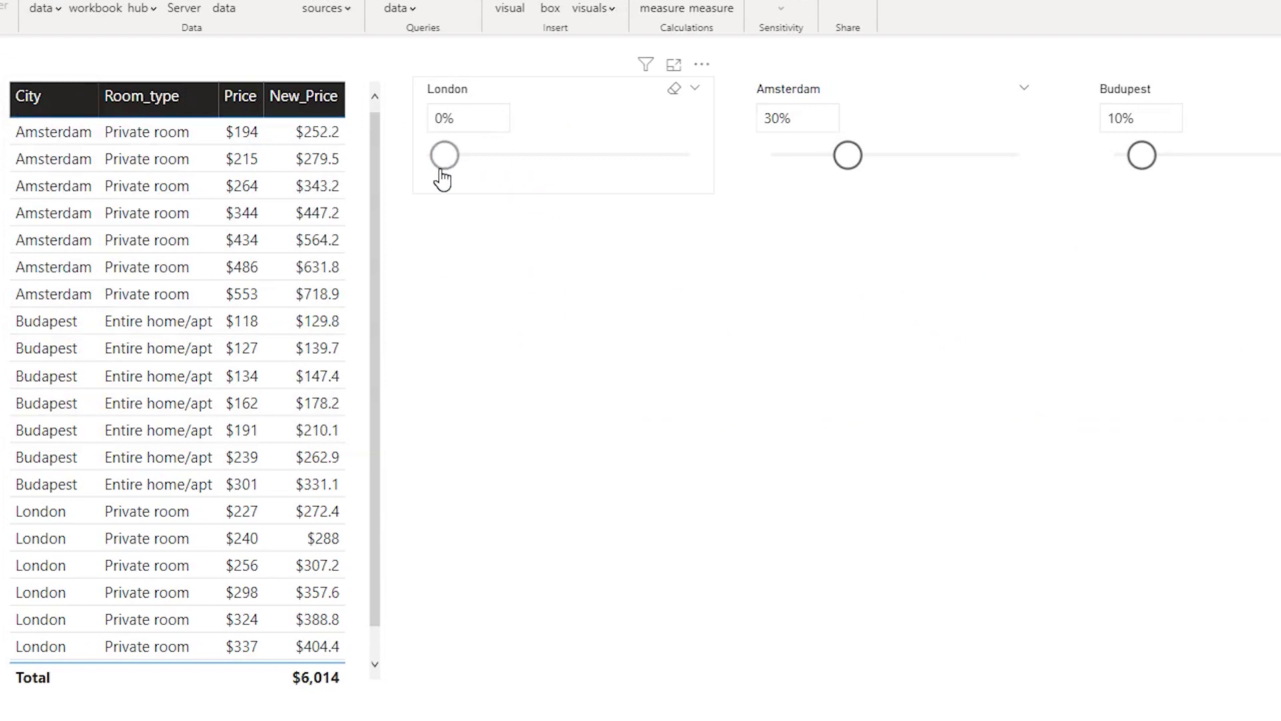
{"action": "left_click_drag", "start_coordinate": [847, 155], "coordinate": [783, 177]}
{"action": "left_click_drag", "start_coordinate": [1142, 155], "coordinate": [1107, 180]}
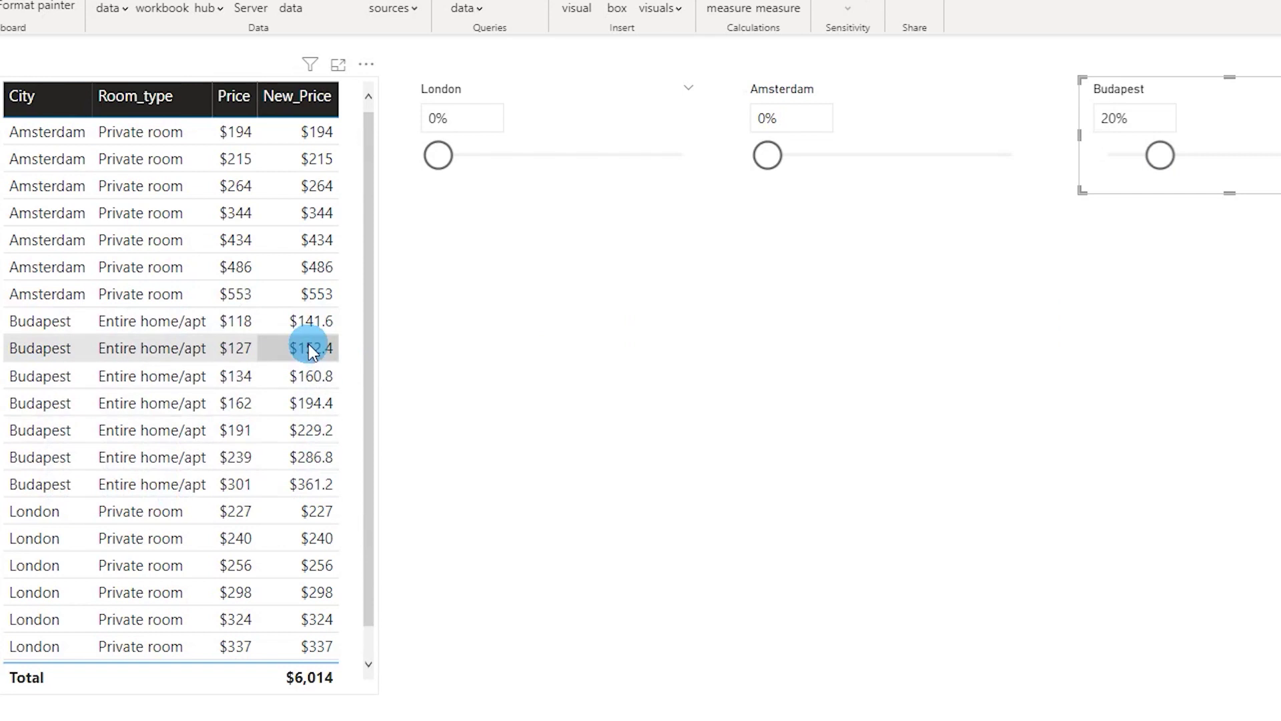
{"action": "left_click_drag", "start_coordinate": [793, 170], "coordinate": [773, 170]}
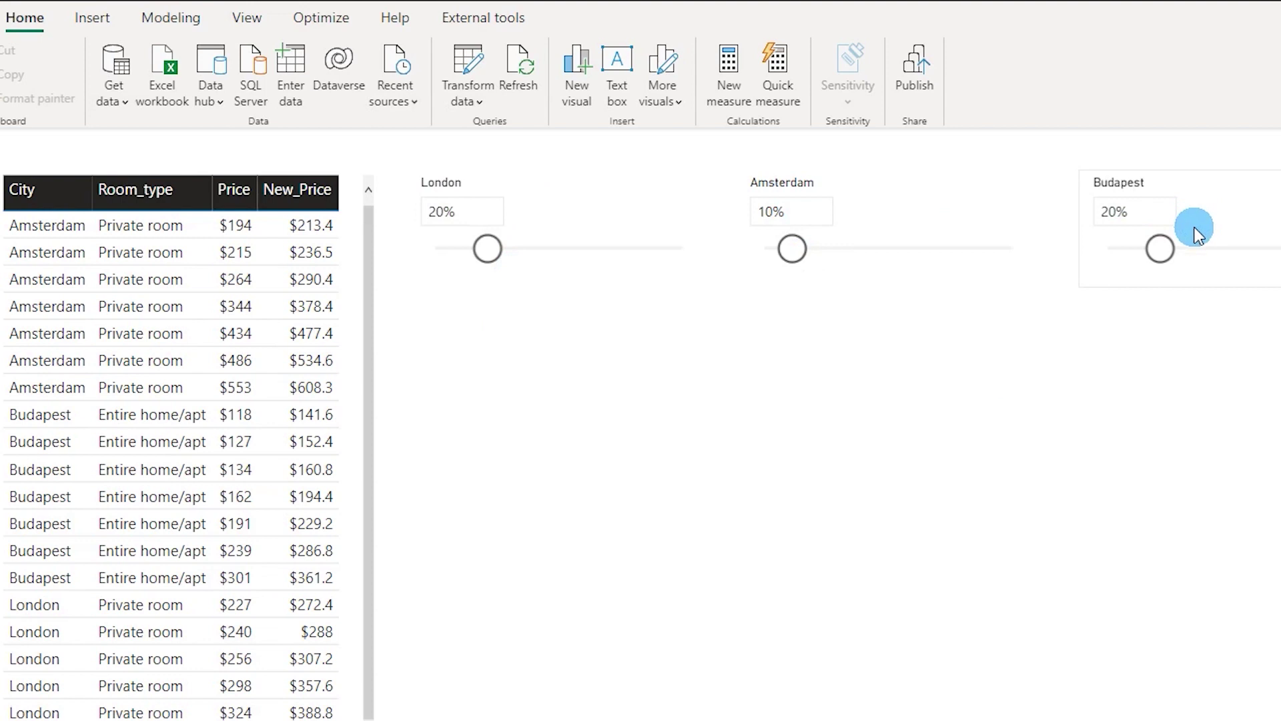
Step: Insert a rounded rectangle shape and shape it into a flat button below the slicers
{"action": "left_click", "coordinate": [93, 18]}
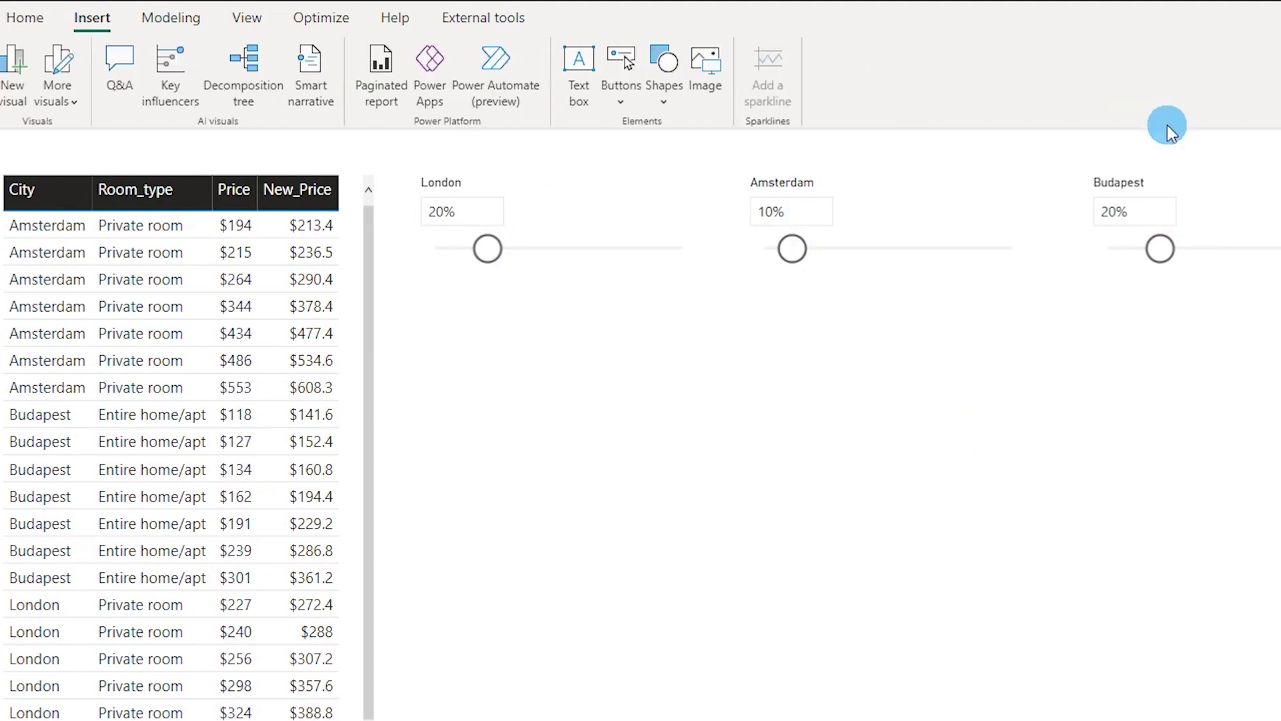
{"action": "left_click", "coordinate": [668, 105]}
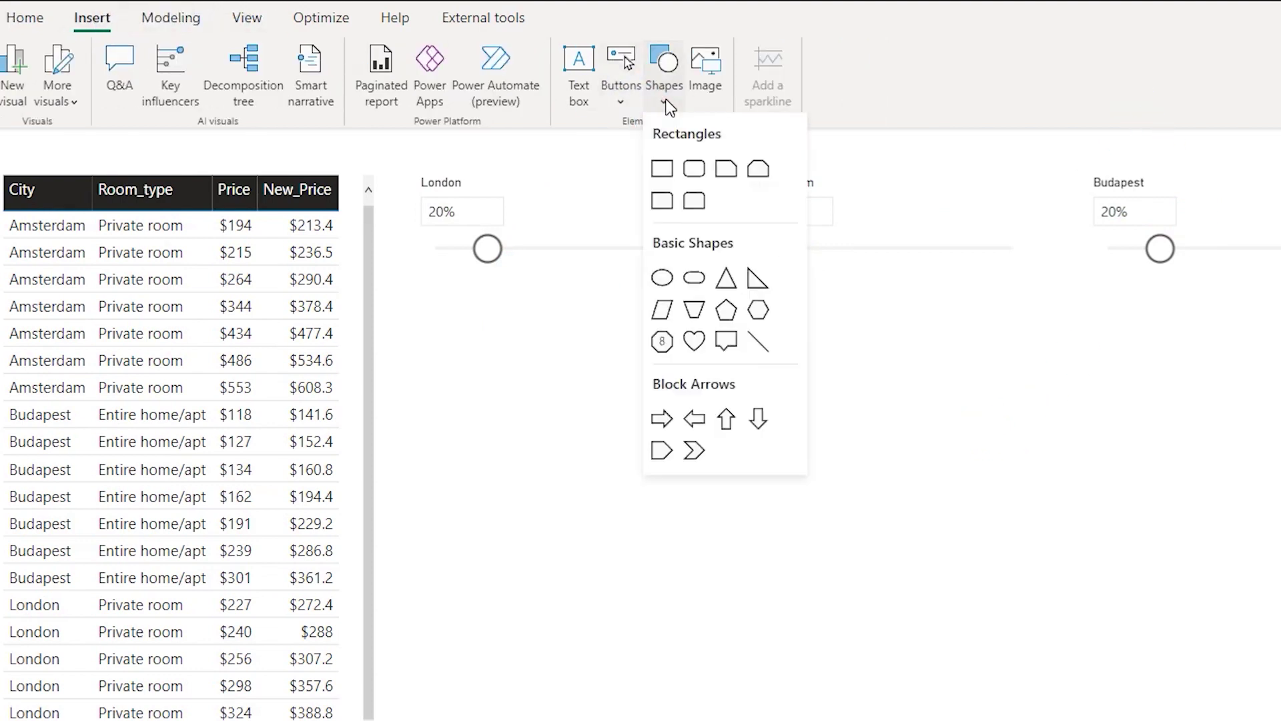
{"action": "left_click", "coordinate": [694, 170]}
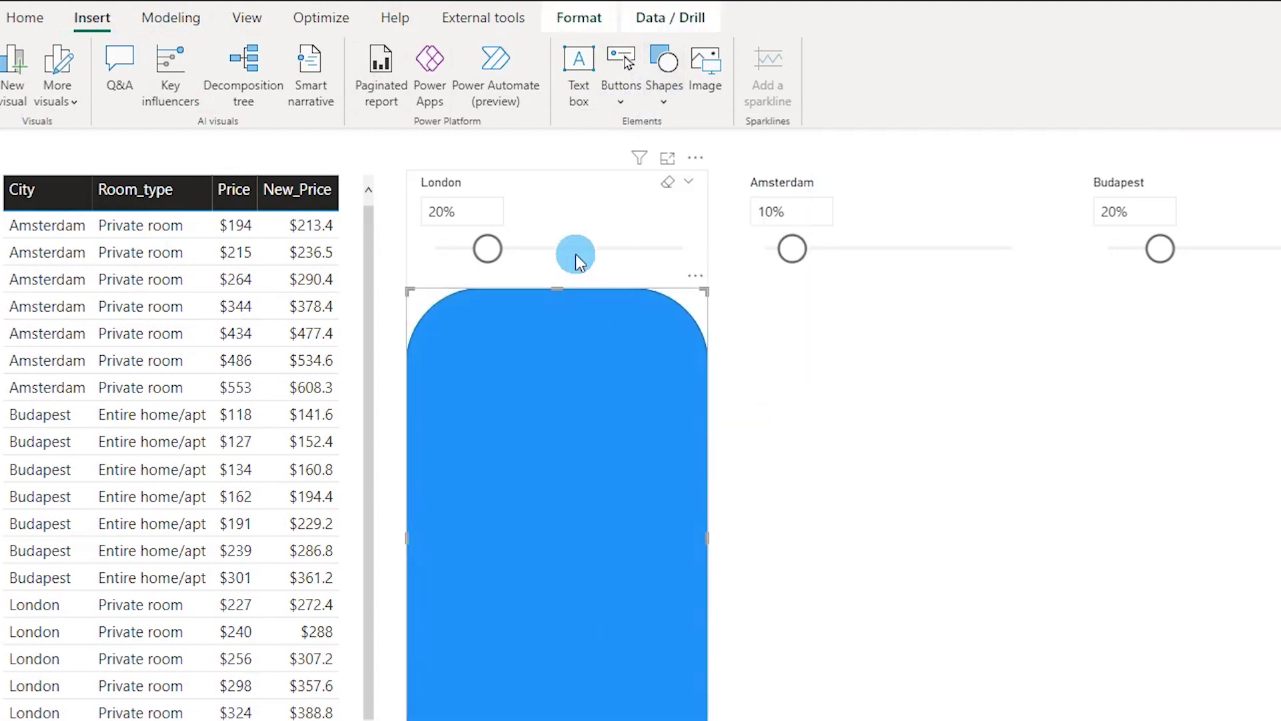
{"action": "left_click_drag", "start_coordinate": [561, 307], "coordinate": [561, 415]}
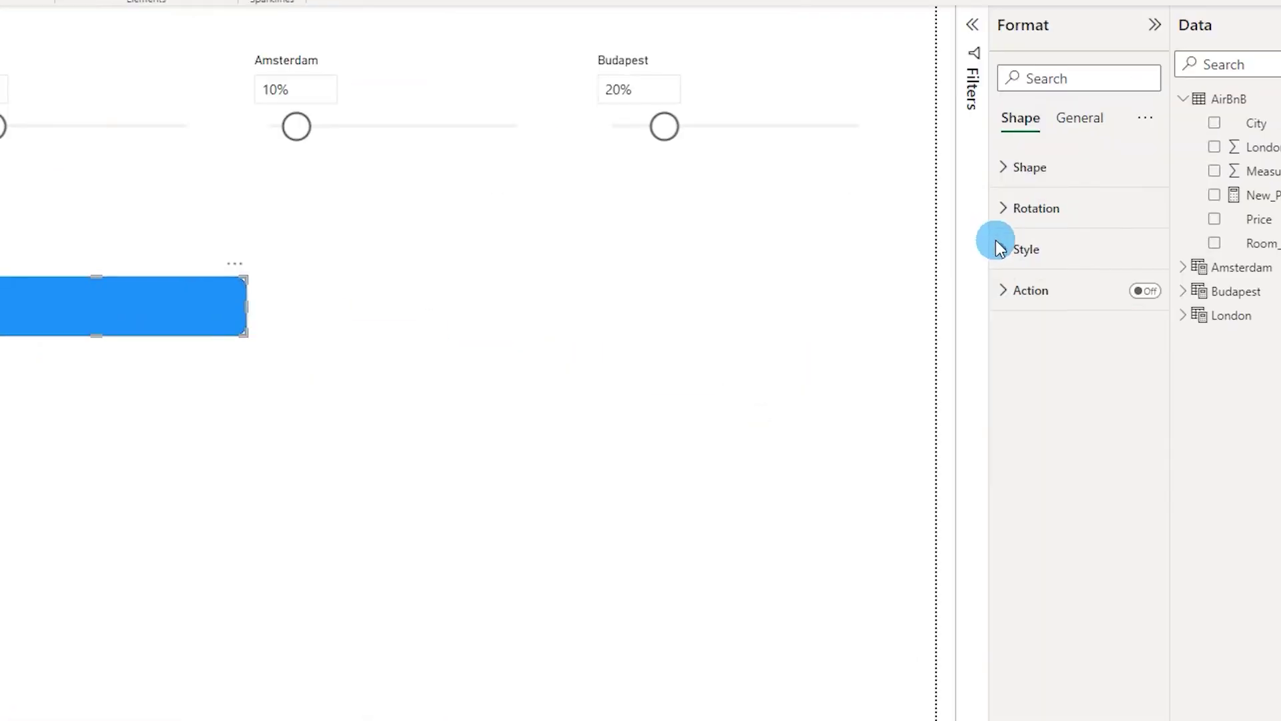
Step: Turn on the shape's text, enter "Asterdam" as its label and set the font size to 20
{"action": "left_click", "coordinate": [1006, 253]}
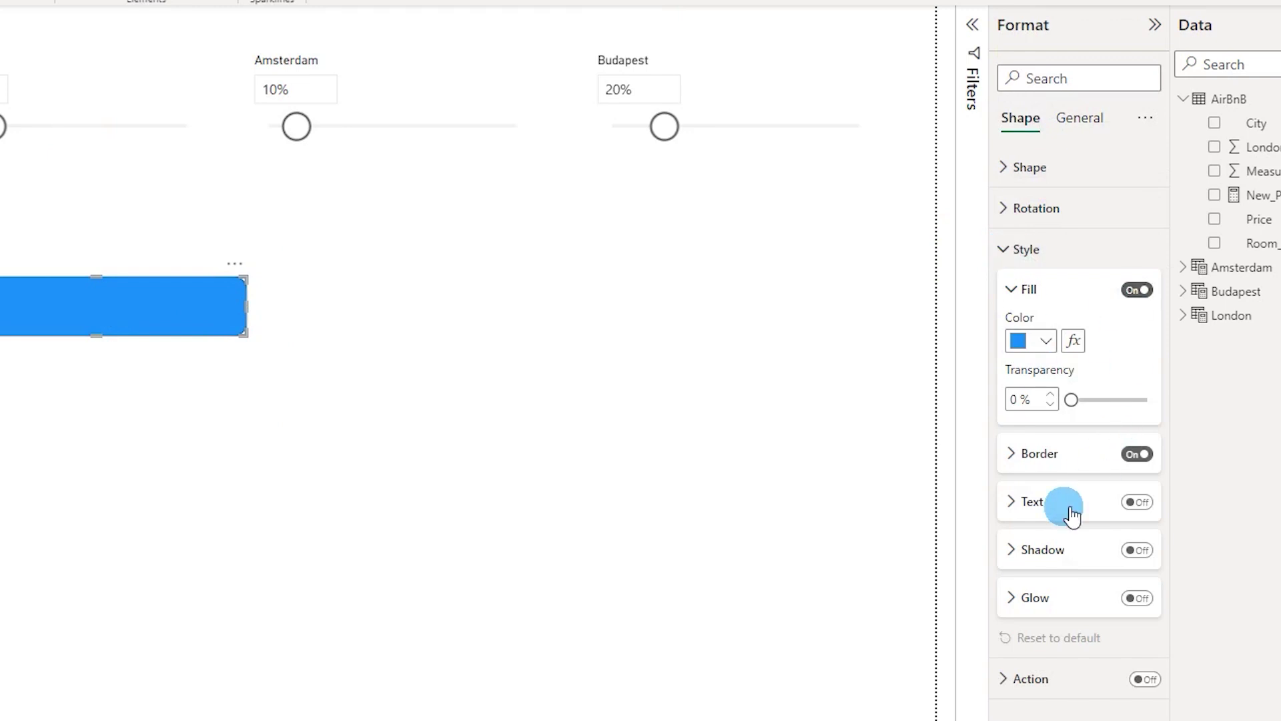
{"action": "left_click", "coordinate": [1134, 503]}
{"action": "left_click", "coordinate": [1014, 501]}
{"action": "left_click", "coordinate": [1061, 553]}
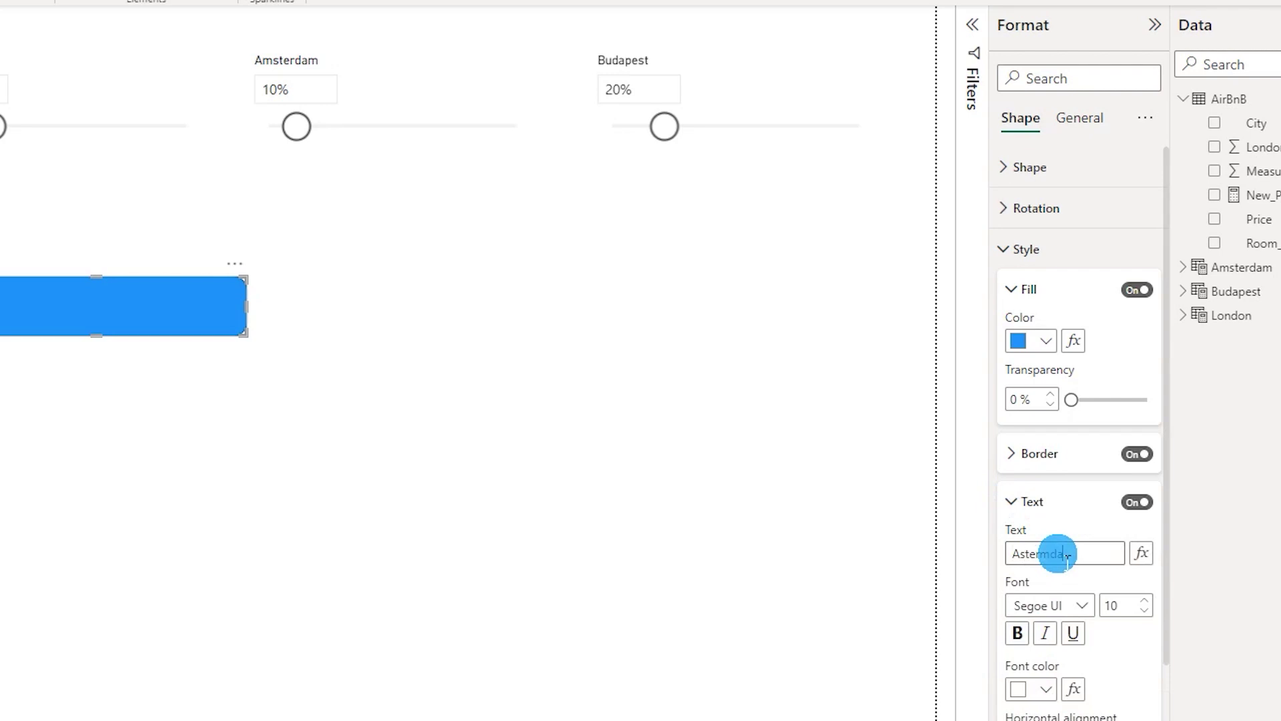
{"action": "type", "text": "Asterdam"}
{"action": "left_click", "coordinate": [1145, 600]}
{"action": "left_click", "coordinate": [1145, 600]}
{"action": "left_click", "coordinate": [1145, 600]}
{"action": "left_click", "coordinate": [1145, 600]}
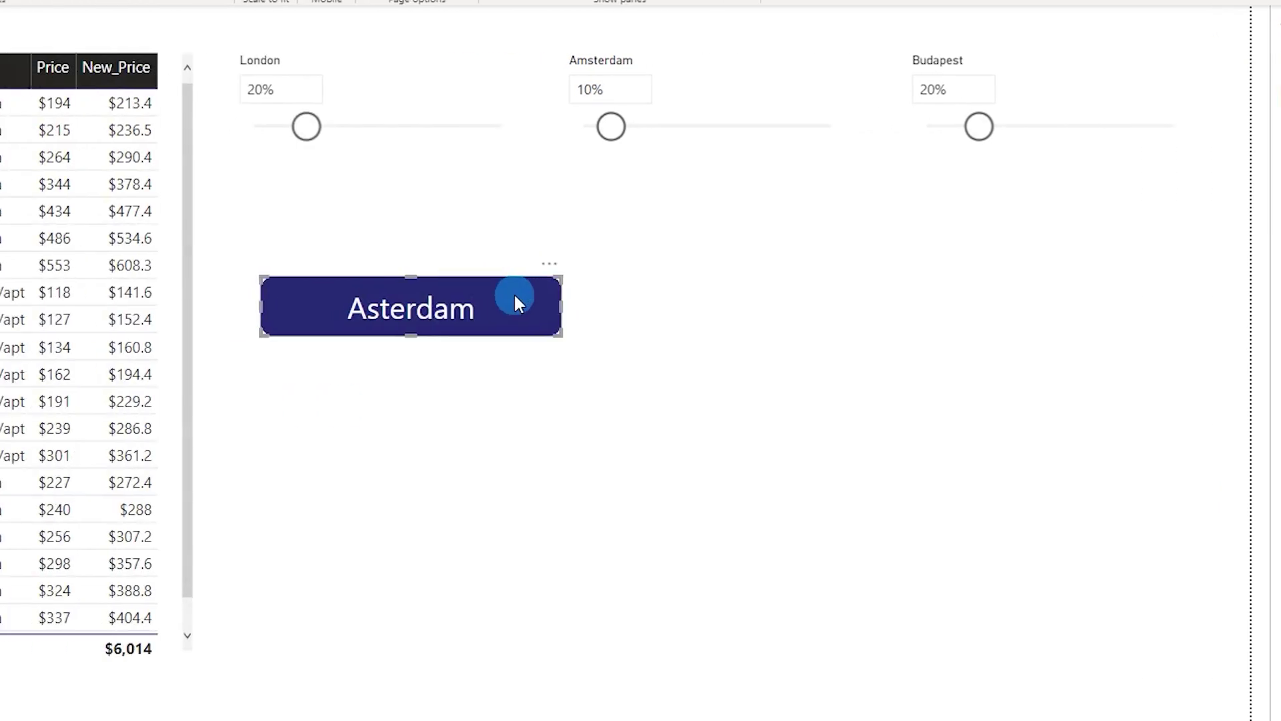
Step: Duplicate the Asterdam button twice and stack the copies evenly below the original
{"action": "key", "text": "ctrl+c"}
{"action": "key", "text": "ctrl+v"}
{"action": "left_click_drag", "start_coordinate": [549, 292], "coordinate": [543, 397]}
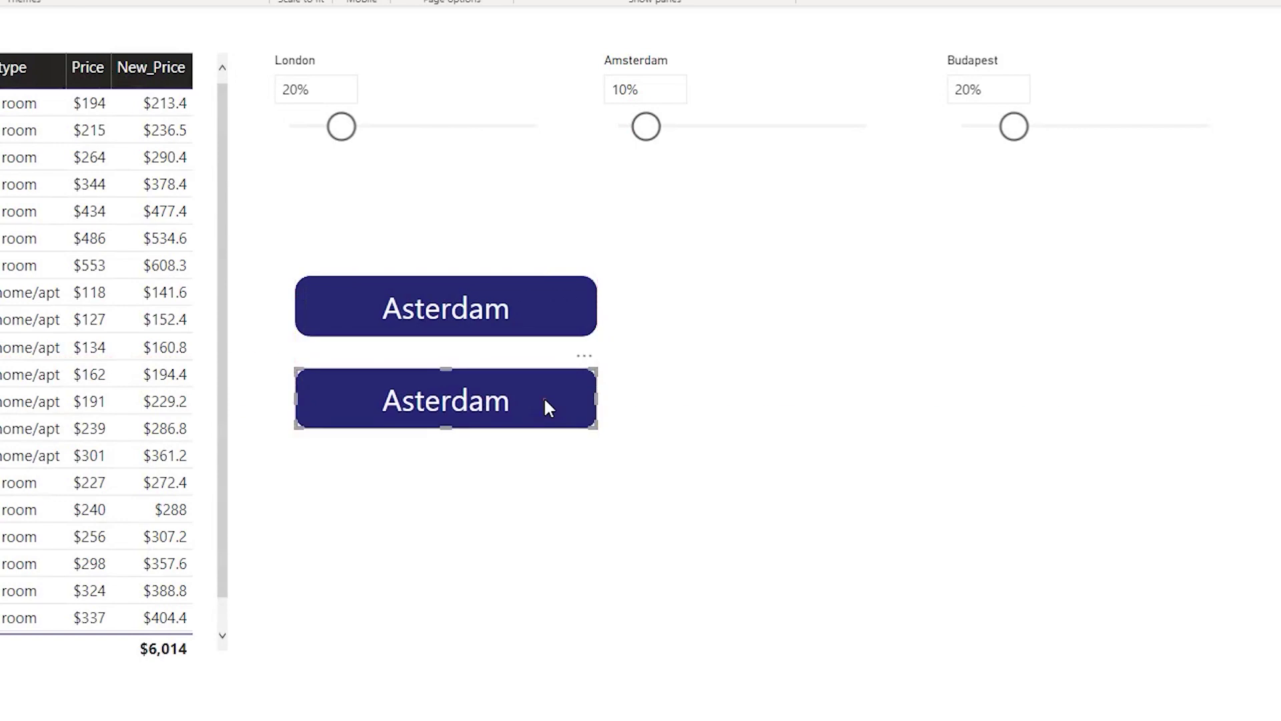
{"action": "left_click_drag", "start_coordinate": [540, 319], "coordinate": [534, 477]}
{"action": "left_click_drag", "start_coordinate": [536, 399], "coordinate": [537, 382]}
{"action": "mouse_move", "coordinate": [523, 488]}
{"action": "left_mouse_down"}
{"action": "mouse_move", "coordinate": [522, 467]}
{"action": "mouse_move", "coordinate": [524, 482]}
{"action": "left_mouse_up"}
Step: Give the middle button a teal fill and change its label to "Budapest"
{"action": "left_click", "coordinate": [503, 379]}
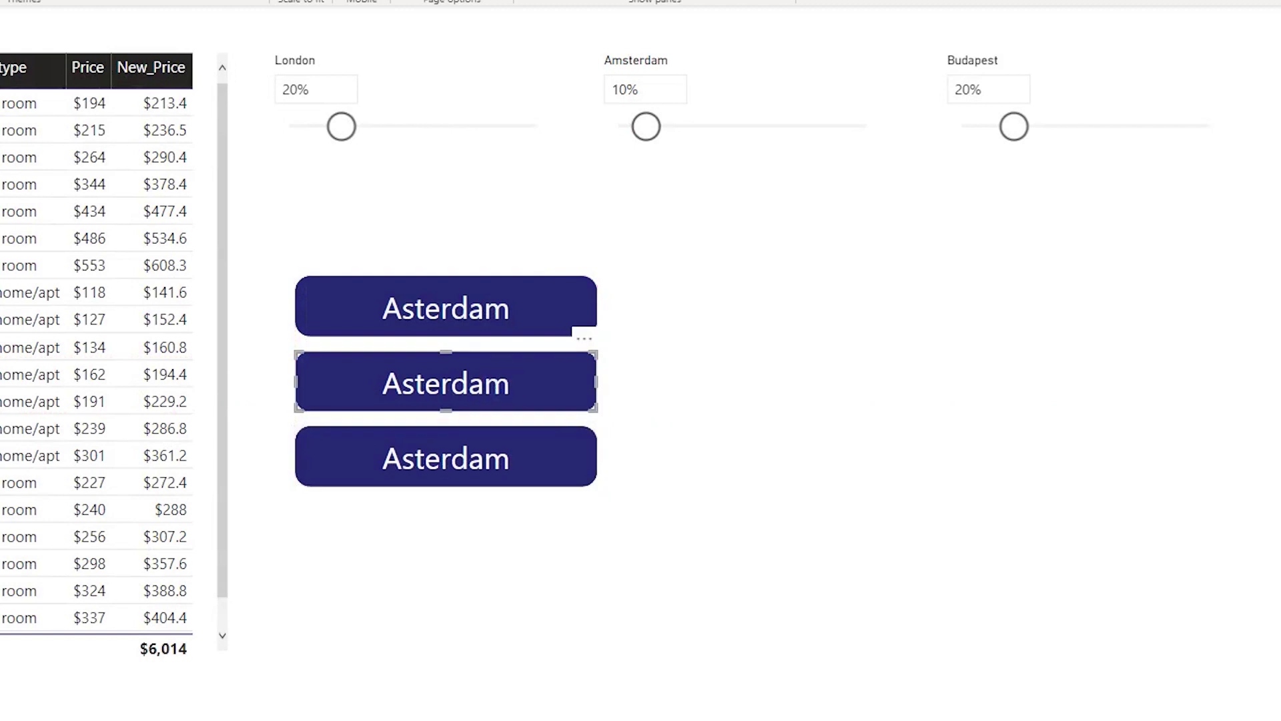
{"action": "left_click", "coordinate": [1150, 342]}
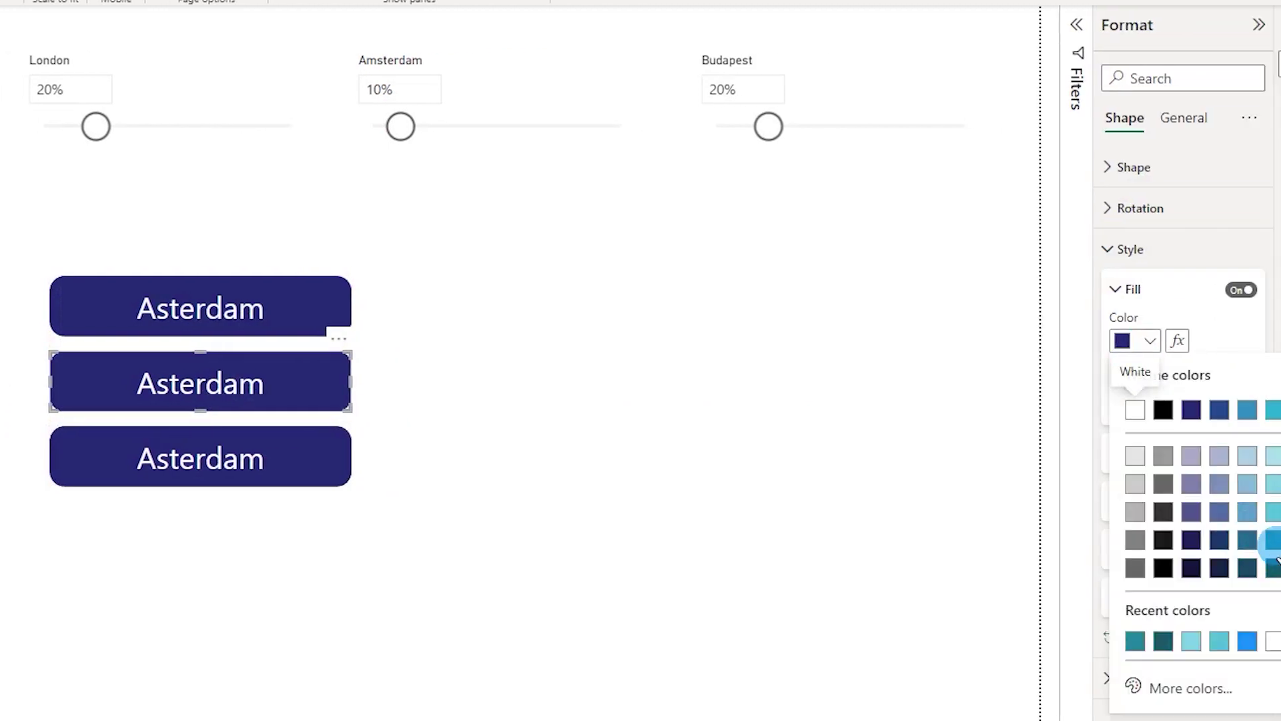
{"action": "left_click", "coordinate": [1273, 542]}
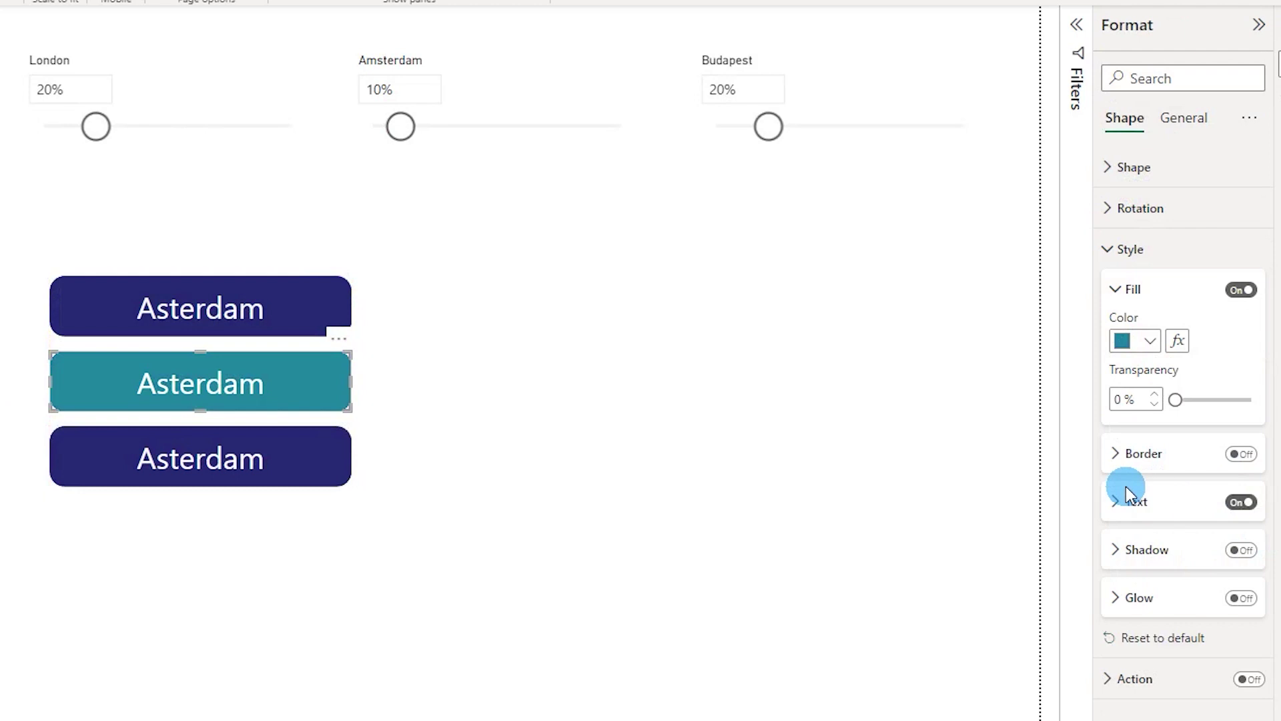
{"action": "left_click", "coordinate": [1185, 512]}
{"action": "left_click", "coordinate": [1194, 559]}
{"action": "type", "text": "Bupda"}
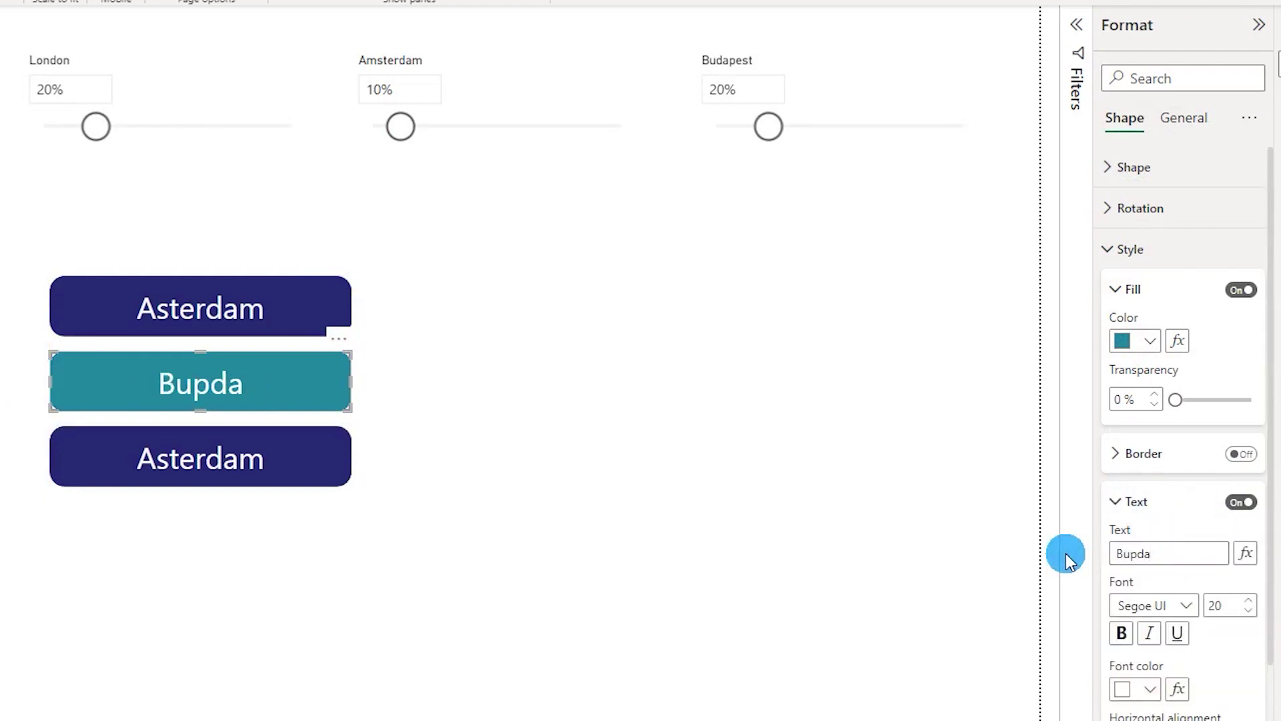
{"action": "key", "text": "BackSpace"}
{"action": "key", "text": "BackSpace"}
{"action": "key", "text": "BackSpace"}
{"action": "type", "text": "dapest"}
Step: Give the lowest button a pink fill and change its label to "London"
{"action": "left_click", "coordinate": [304, 435]}
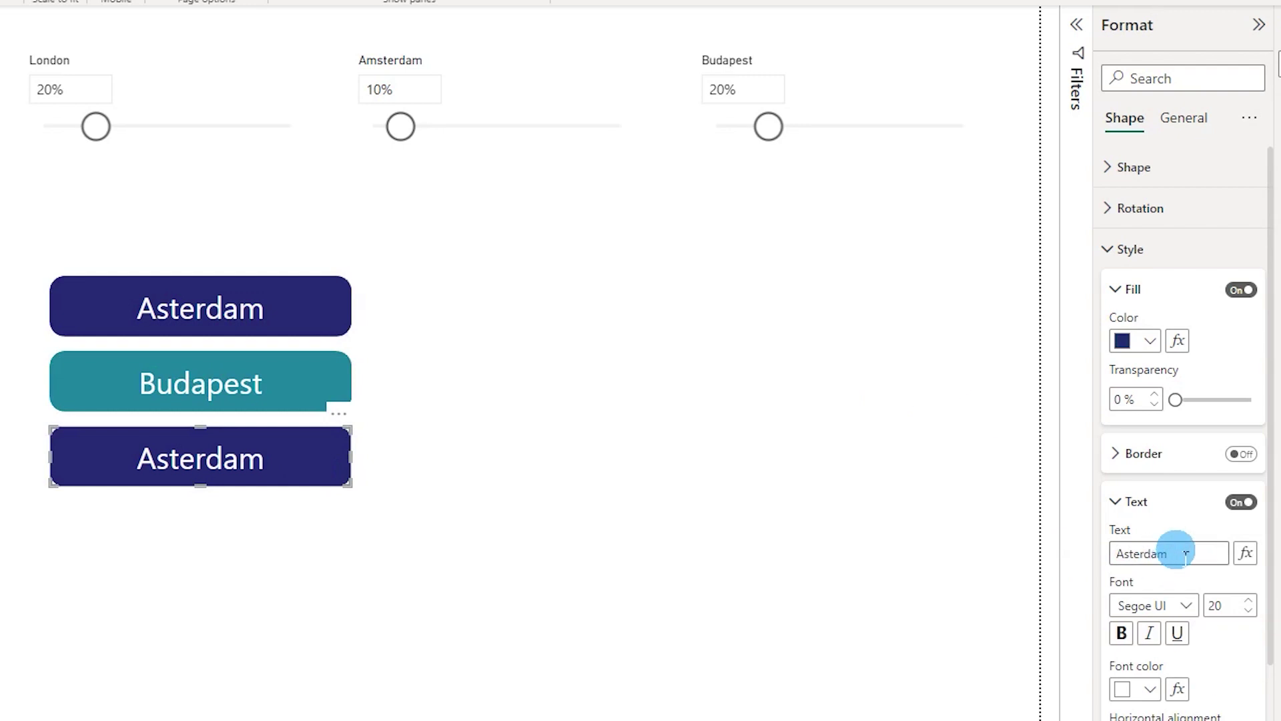
{"action": "left_click", "coordinate": [1165, 337]}
{"action": "left_click", "coordinate": [1276, 409]}
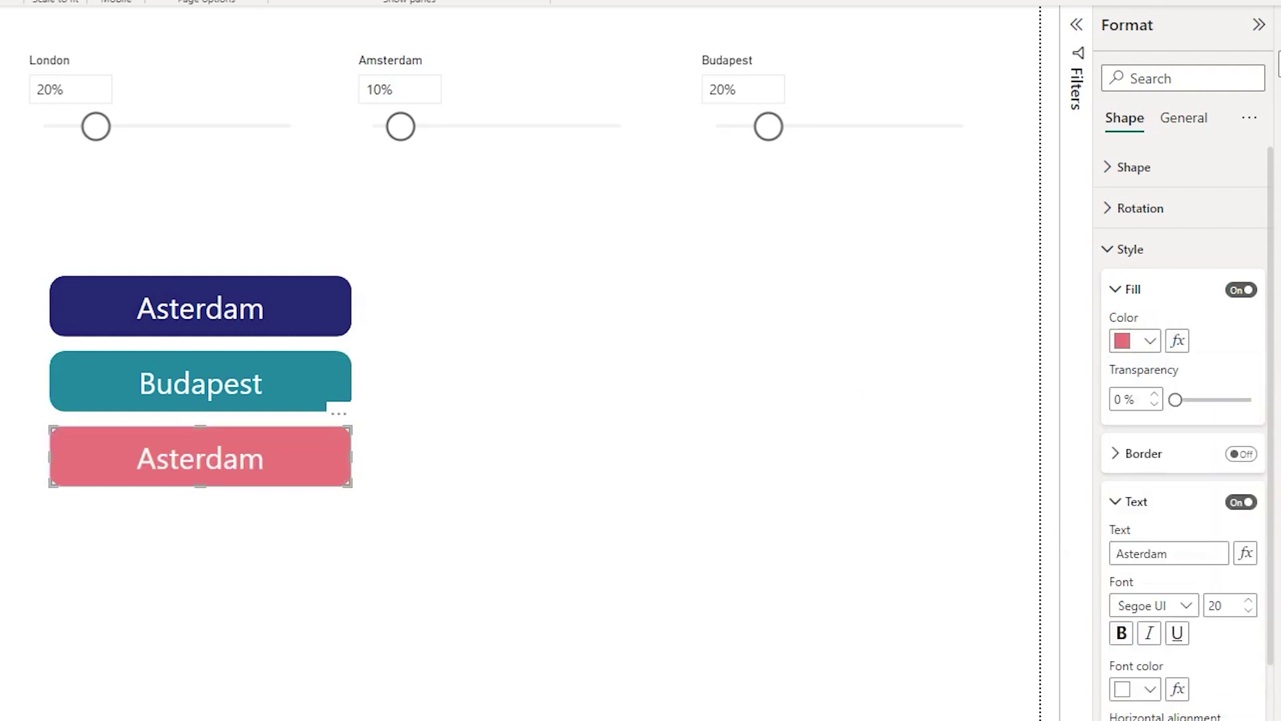
{"action": "double_click", "coordinate": [1182, 553]}
{"action": "type", "text": "London"}
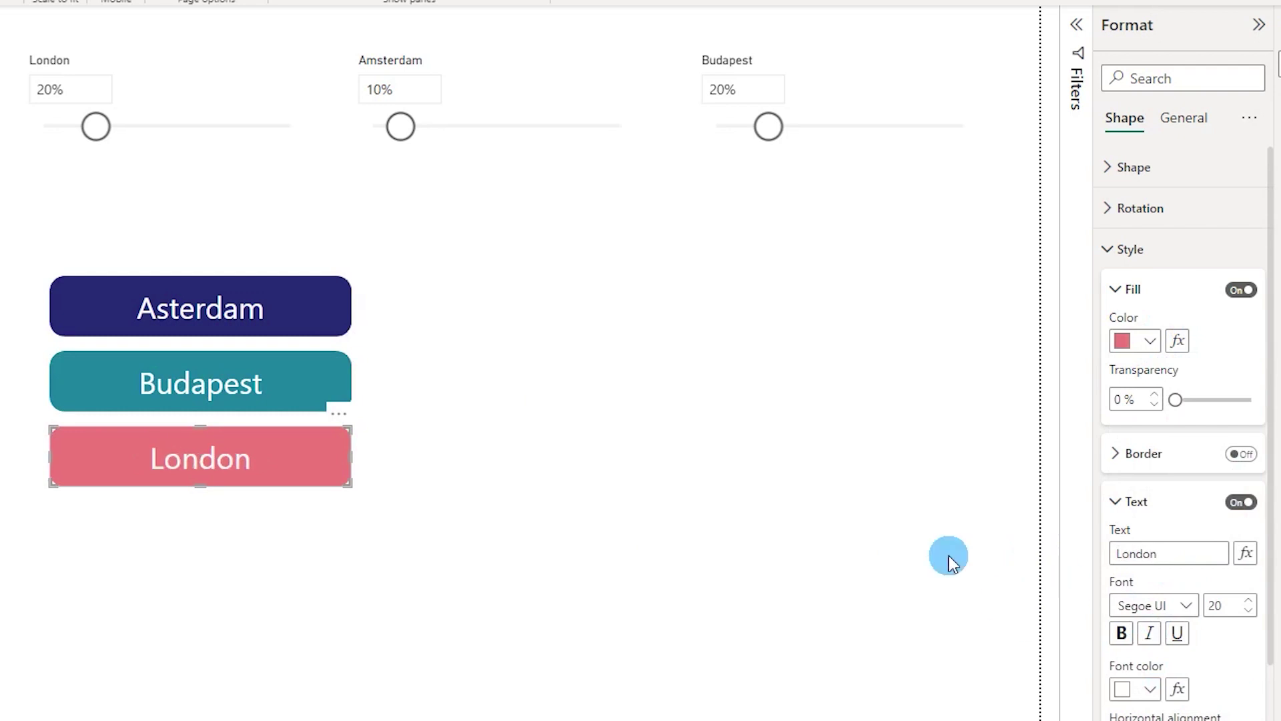
{"action": "left_click", "coordinate": [410, 255]}
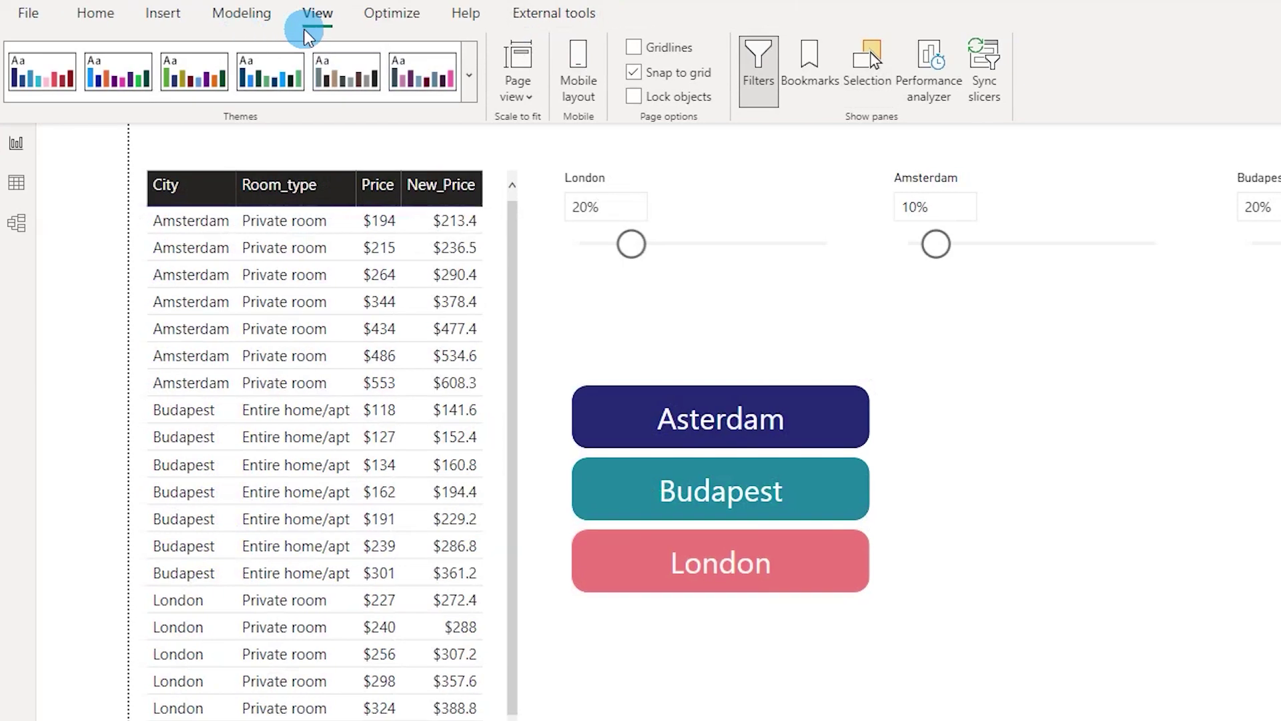
Step: Show the selection list of page objects and rename the London slicer as London_Slicer
{"action": "left_click", "coordinate": [886, 82]}
{"action": "left_click", "coordinate": [699, 200]}
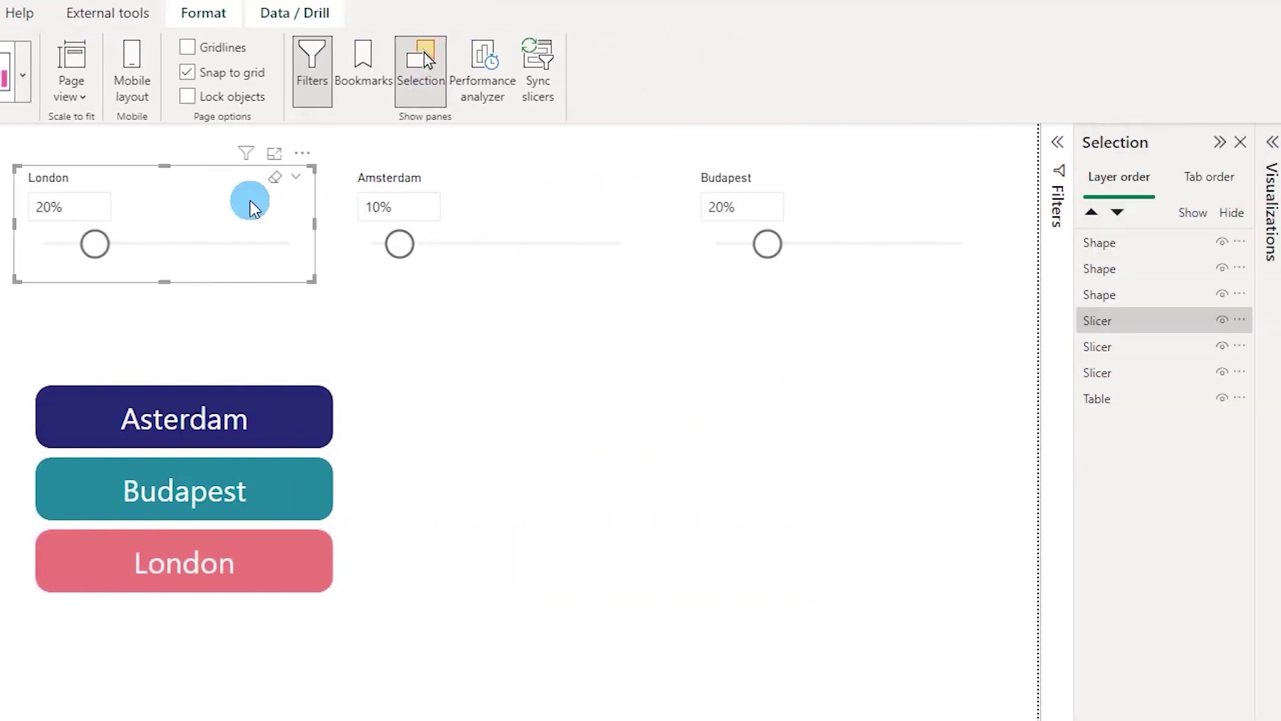
{"action": "left_click", "coordinate": [162, 191]}
{"action": "left_click", "coordinate": [987, 344]}
{"action": "double_click", "coordinate": [1121, 322]}
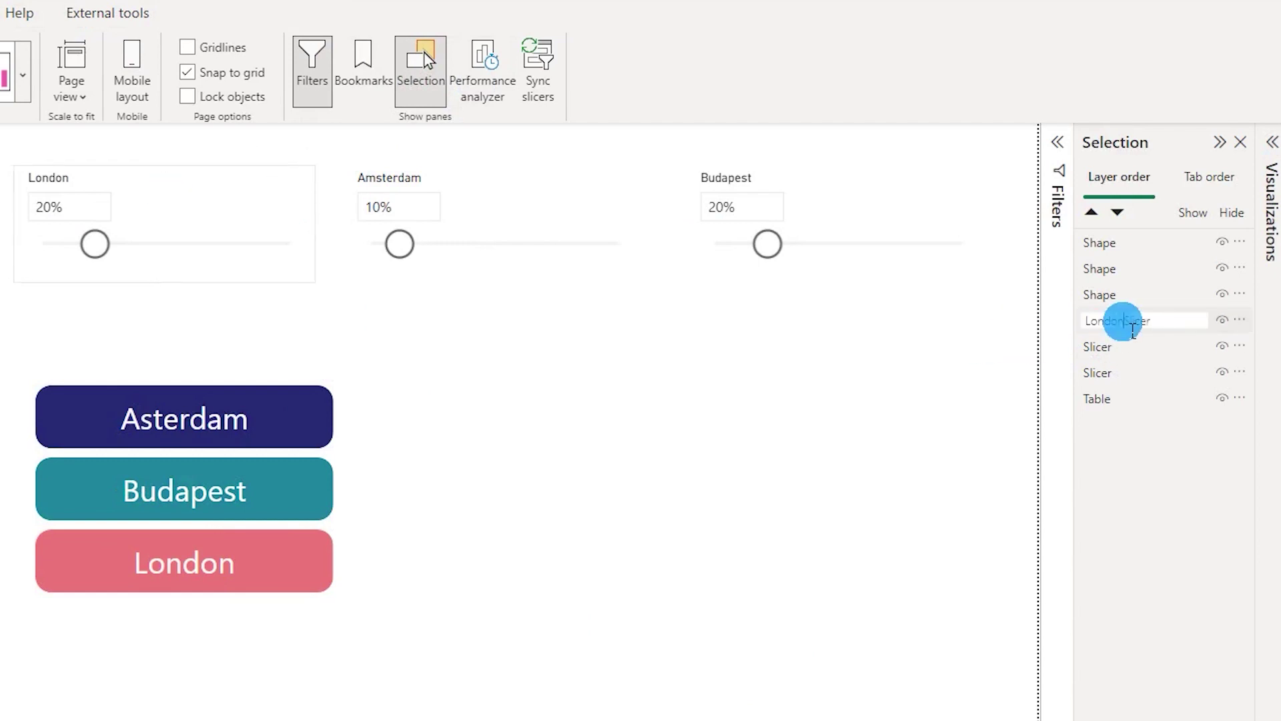
{"action": "type", "text": "London_Slicer"}
{"action": "key", "text": "Return"}
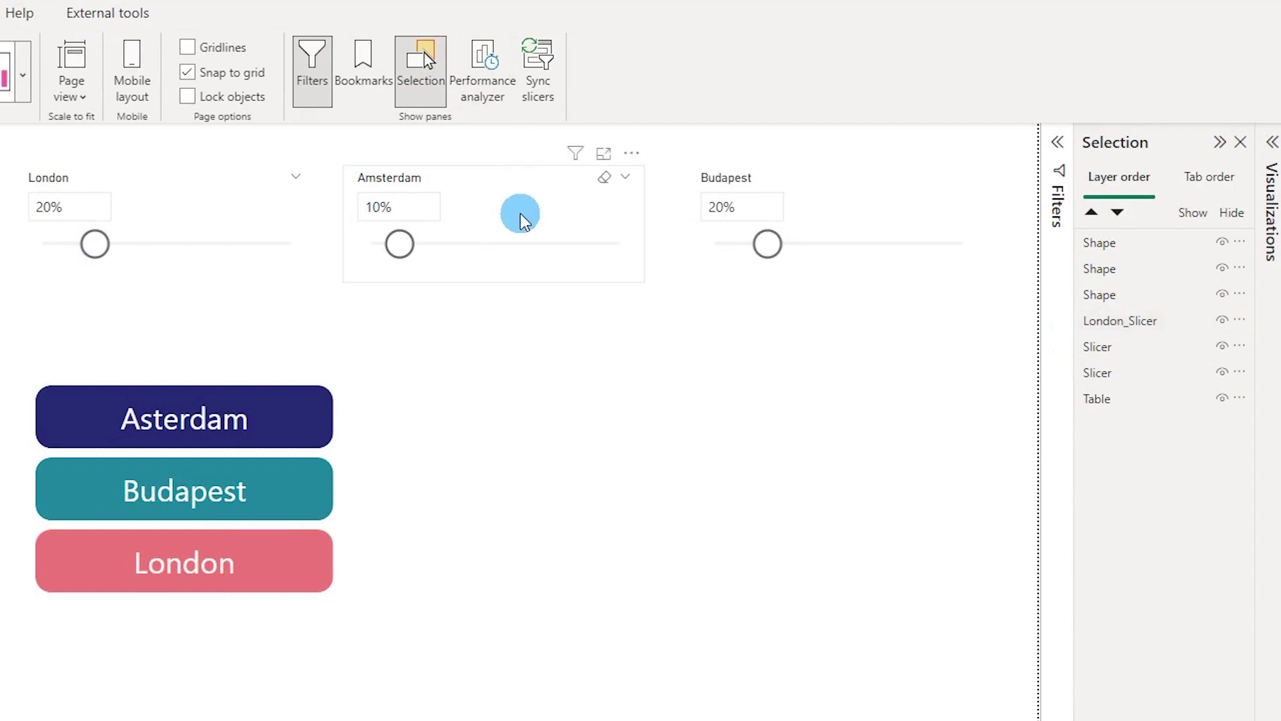
Step: Rename the Amsterdam slicer as Amsterdam_Slicer and the Budapest slicer as Budapest_Slicer in the layer order
{"action": "left_click", "coordinate": [524, 214]}
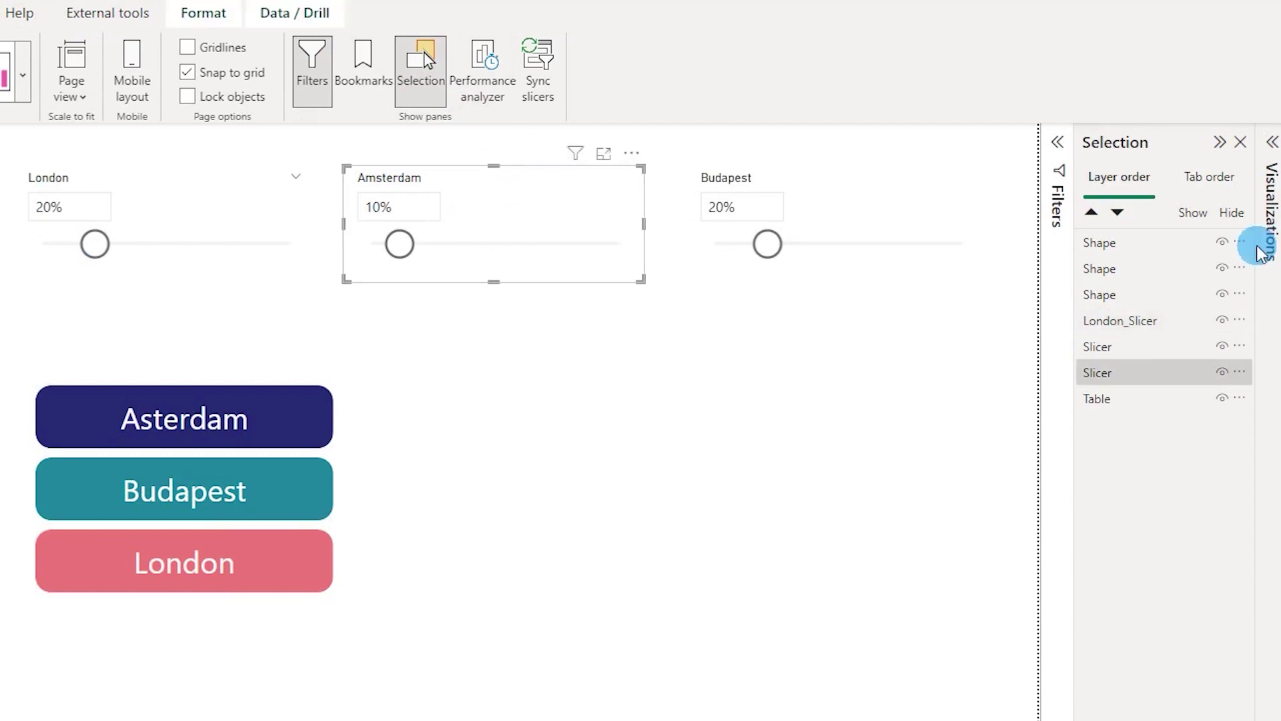
{"action": "double_click", "coordinate": [1118, 371]}
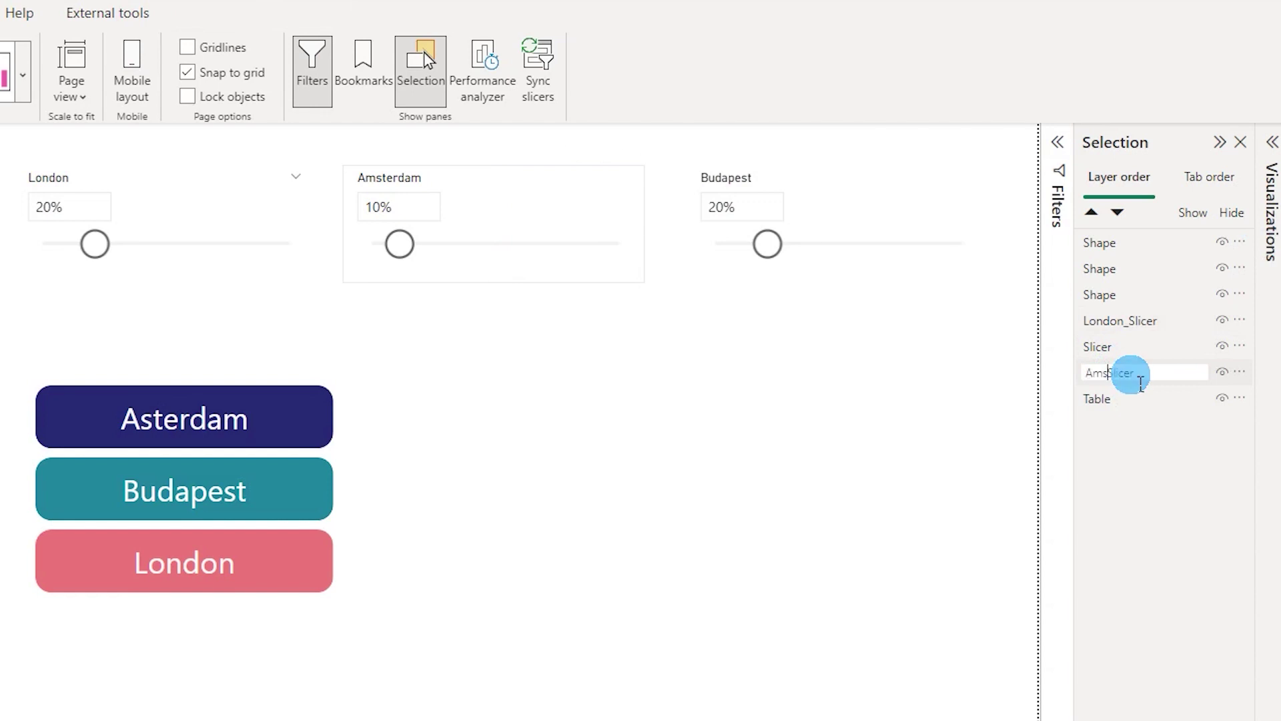
{"action": "type", "text": "Amsterdam_Slicer"}
{"action": "key", "text": "Return"}
{"action": "left_click", "coordinate": [878, 206]}
{"action": "double_click", "coordinate": [1116, 346]}
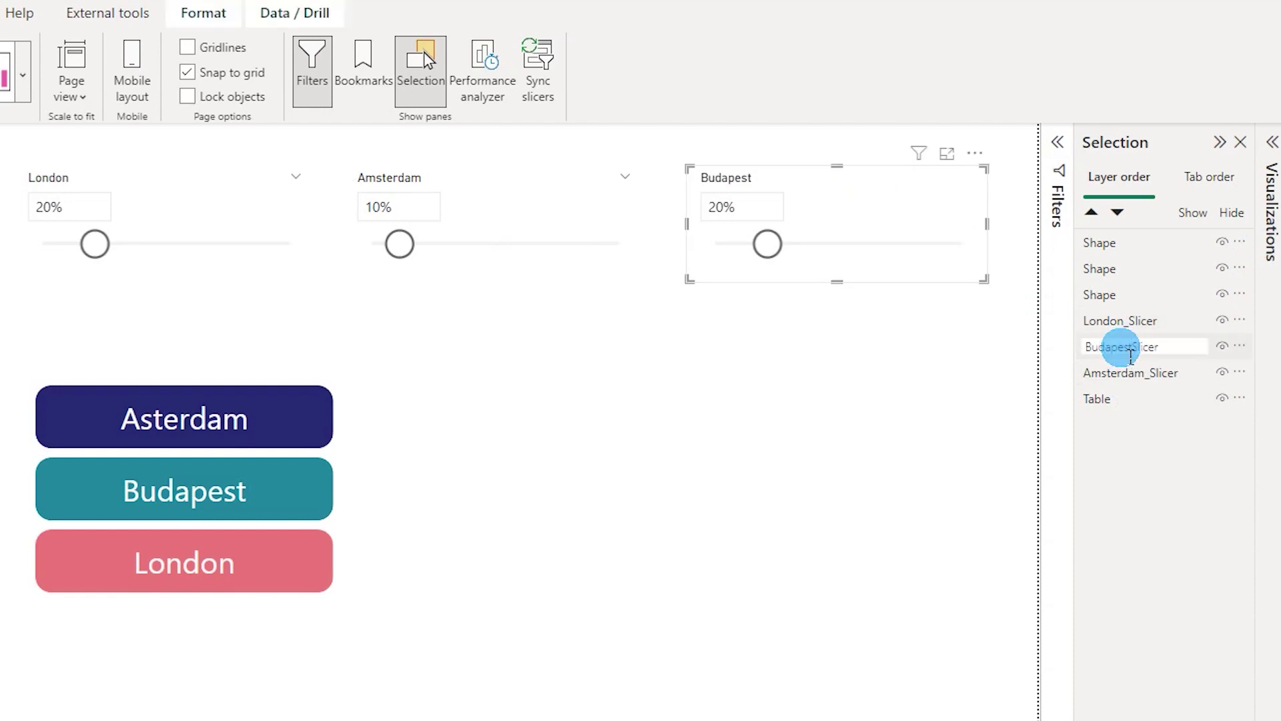
{"action": "type", "text": "Budapest_Slicer"}
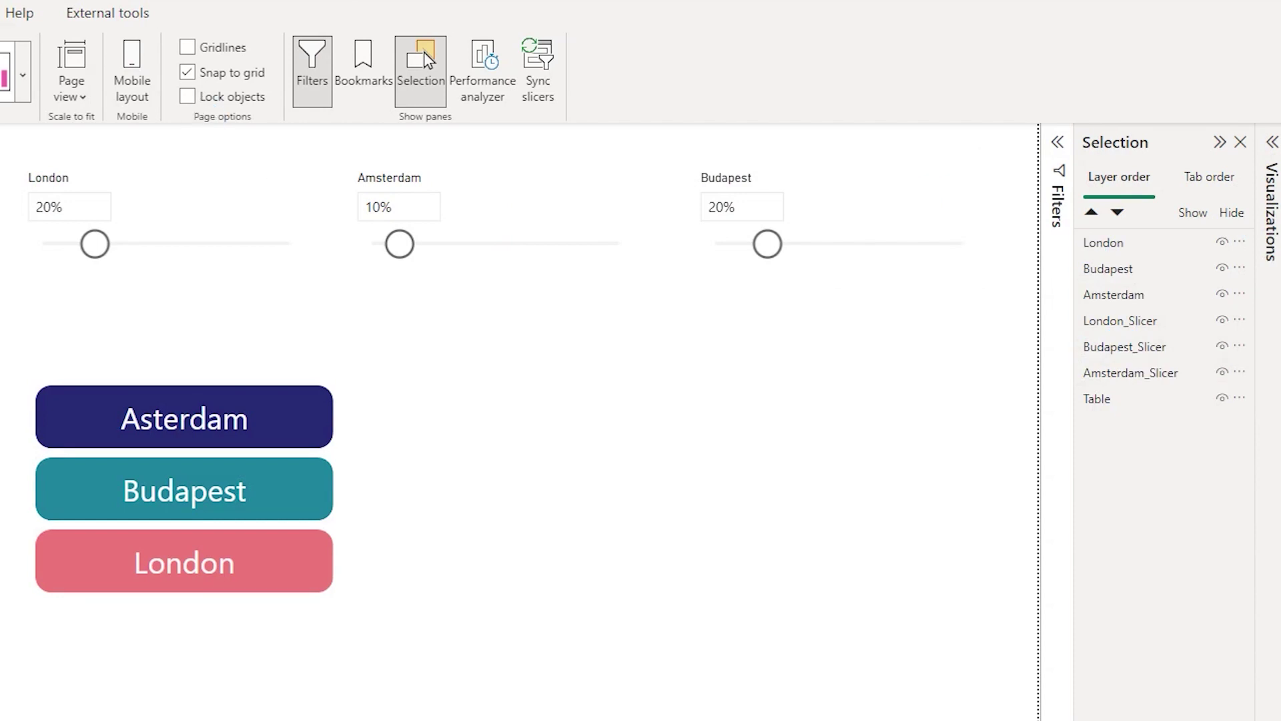
Step: Show the report's bookmarks and add a bookmark named Sel_Amsterdam
{"action": "left_click", "coordinate": [366, 83]}
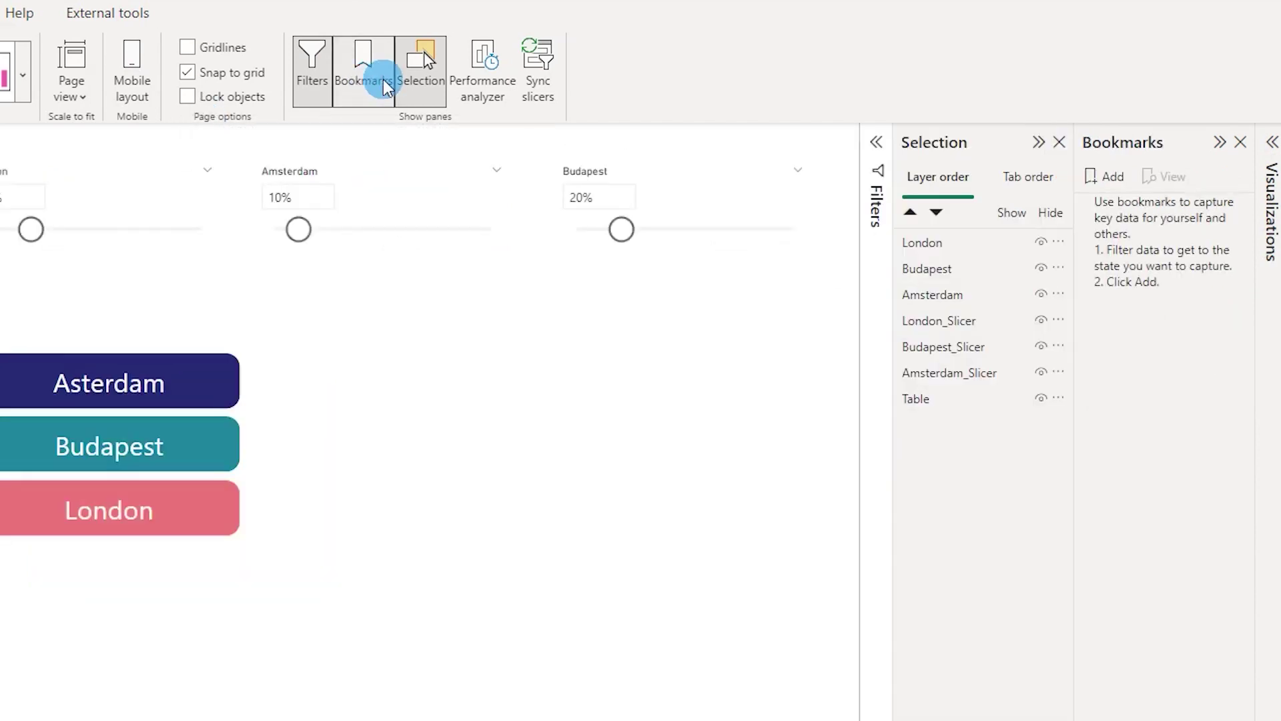
{"action": "left_click", "coordinate": [1115, 179]}
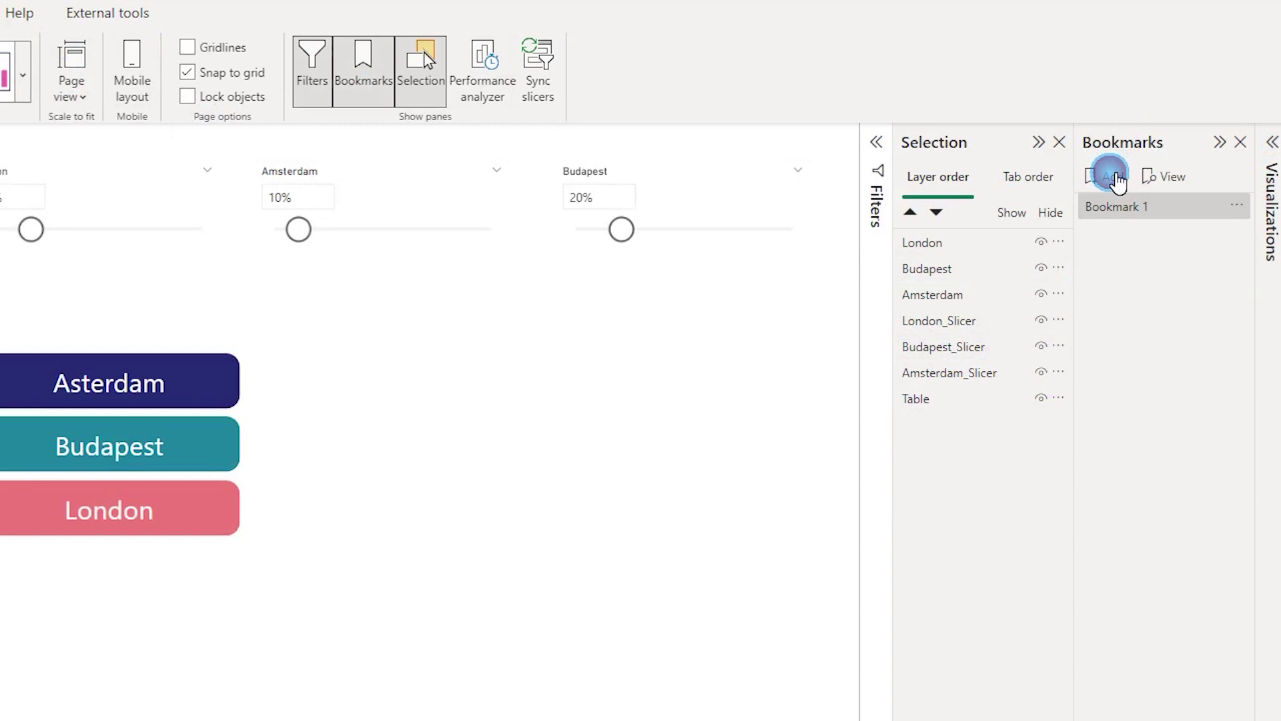
{"action": "double_click", "coordinate": [1137, 207]}
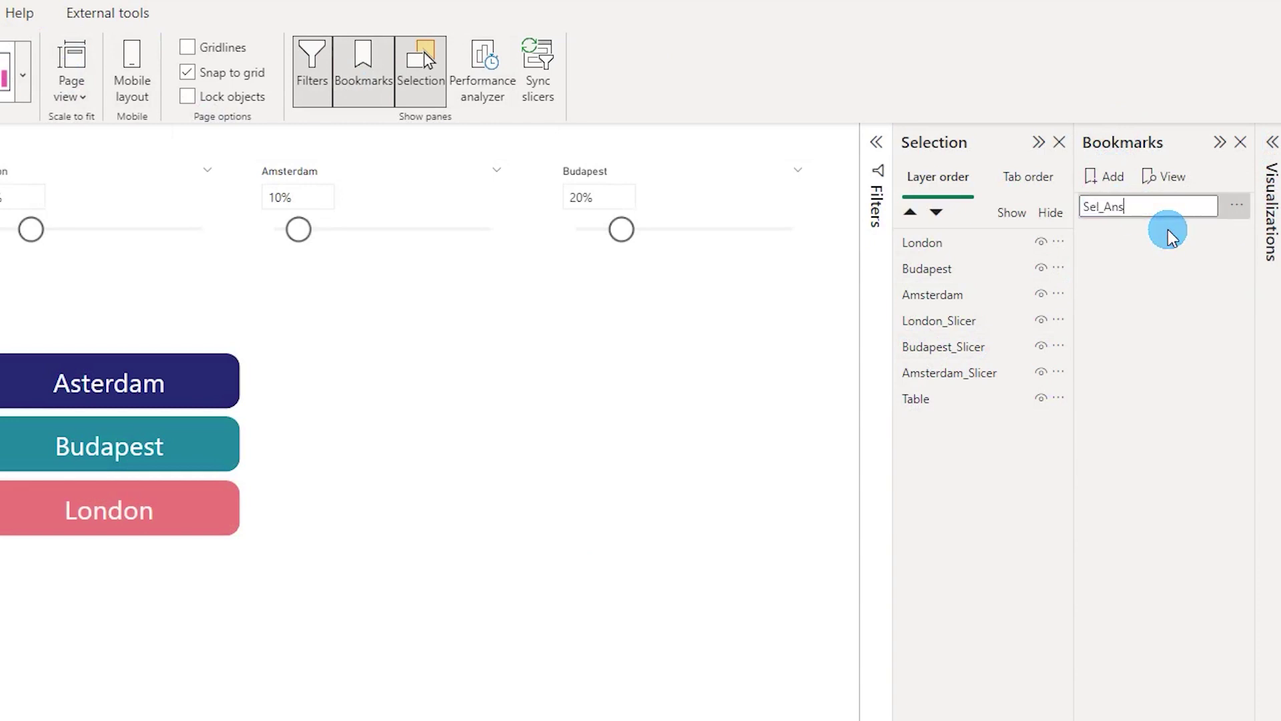
{"action": "type", "text": "Sel_Ansterdam"}
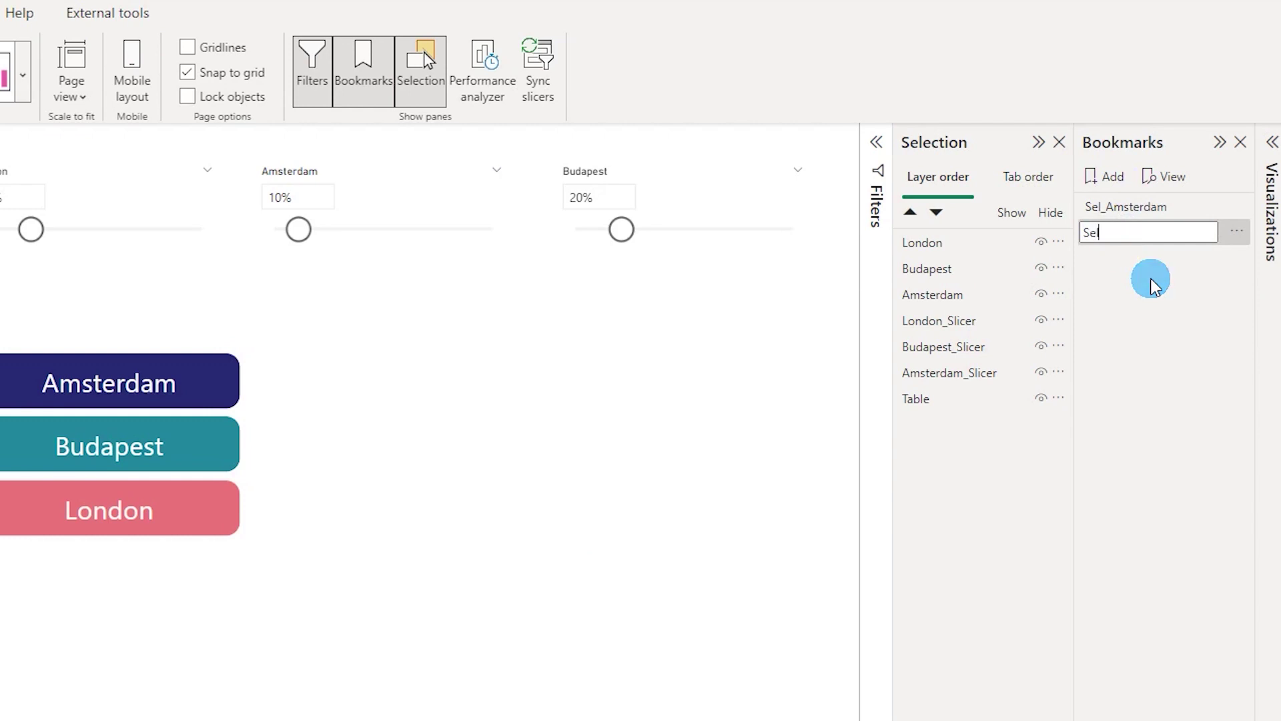
Step: Name the second bookmark Sel_Budapest and add a third one named Sel_London
{"action": "type", "text": "_"}
{"action": "type", "text": "Budapest"}
{"action": "left_click", "coordinate": [1105, 177]}
{"action": "type", "text": "Sel_London"}
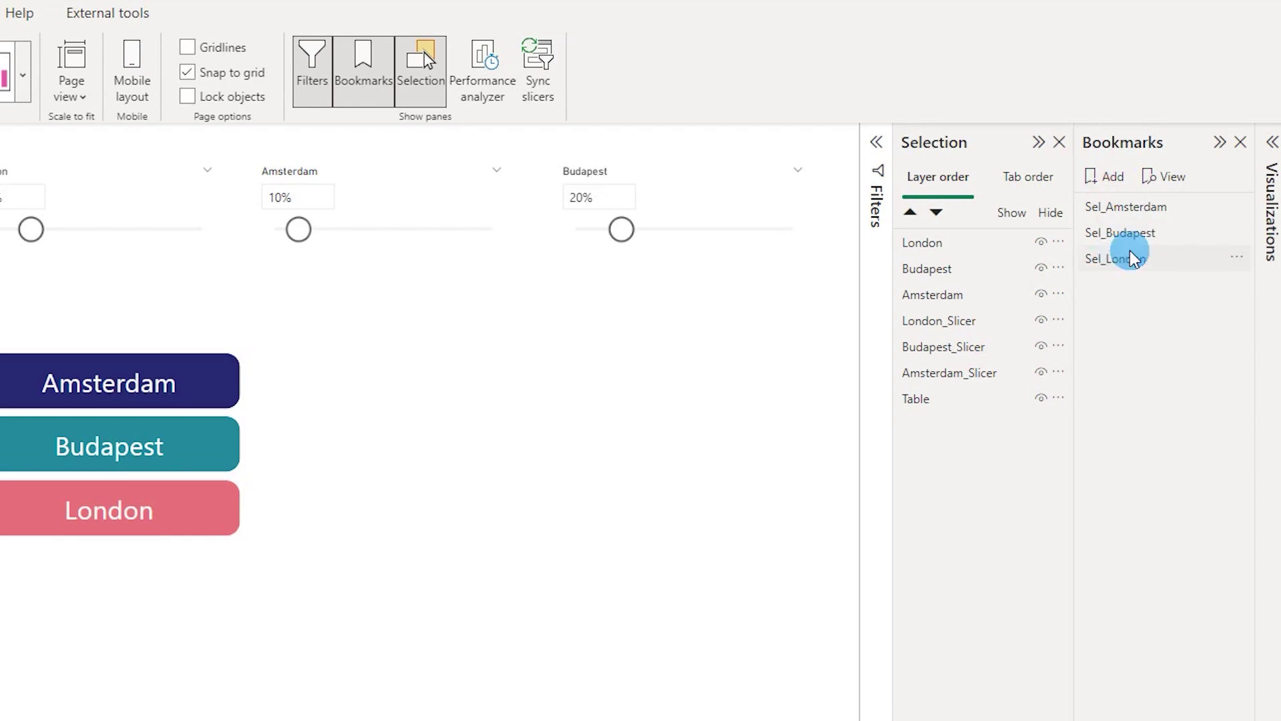
{"action": "key", "text": "Return"}
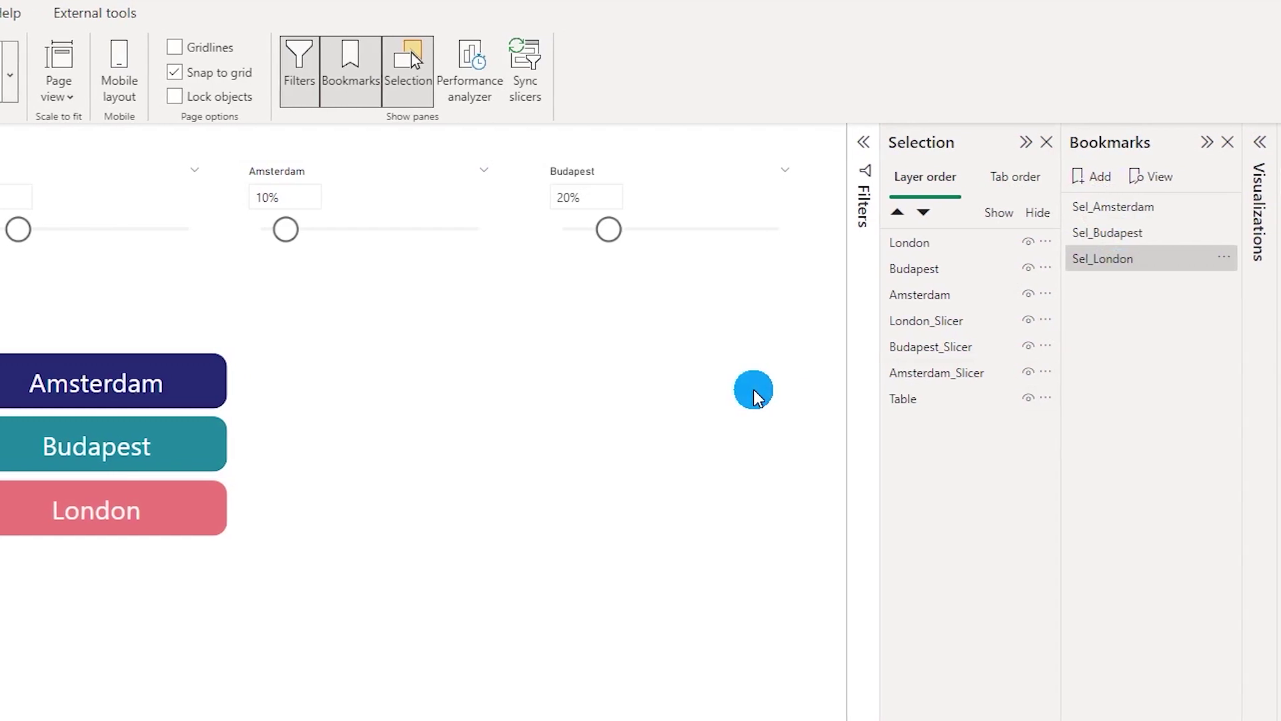
Step: Hide London_Slicer and Budapest_Slicer, and update the Sel_Amsterdam bookmark with only the Amsterdam slicer visible
{"action": "left_click", "coordinate": [1106, 238]}
{"action": "left_click", "coordinate": [1121, 208]}
{"action": "left_click", "coordinate": [1134, 210]}
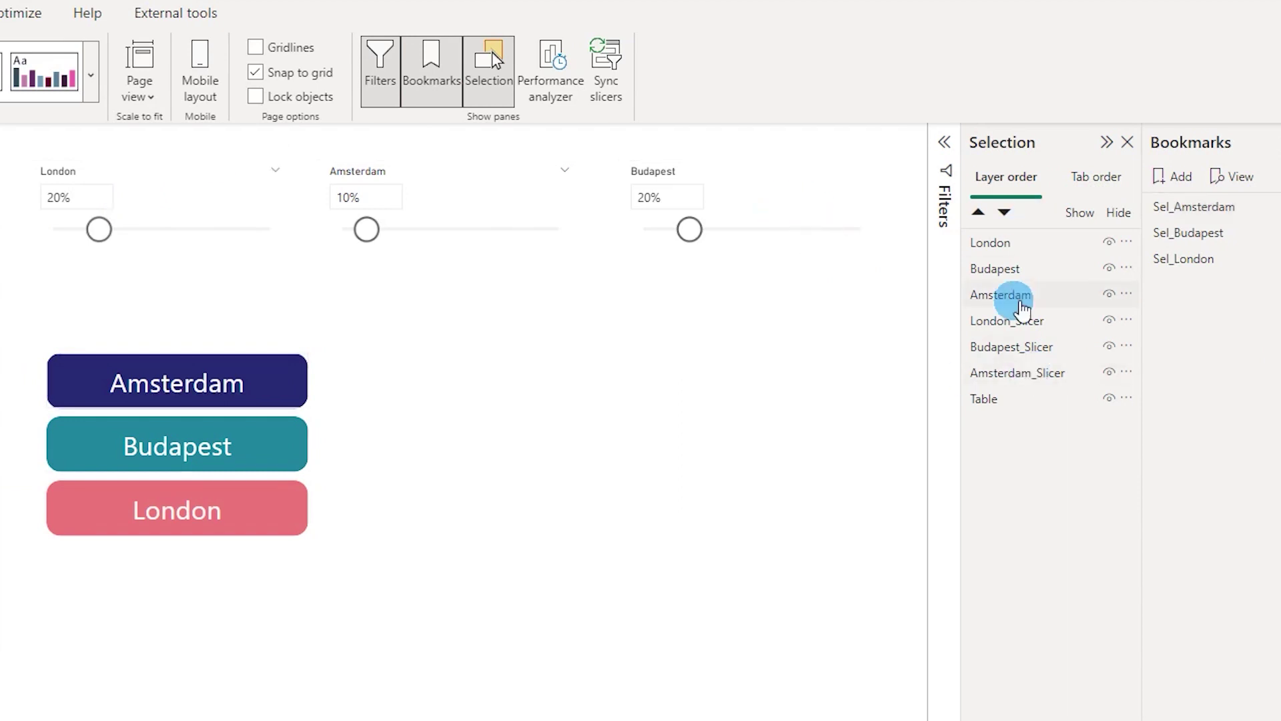
{"action": "left_click", "coordinate": [1089, 312]}
{"action": "left_click", "coordinate": [1082, 337]}
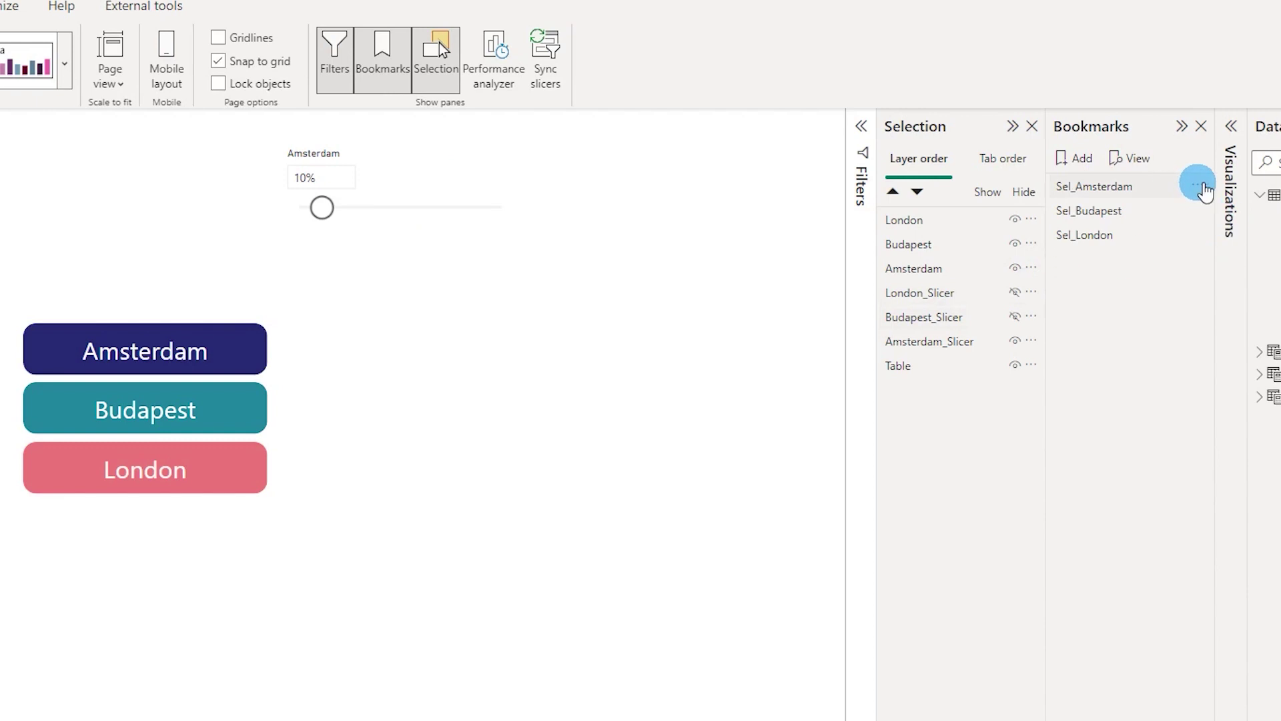
{"action": "left_click", "coordinate": [1202, 192]}
{"action": "left_click", "coordinate": [1244, 196]}
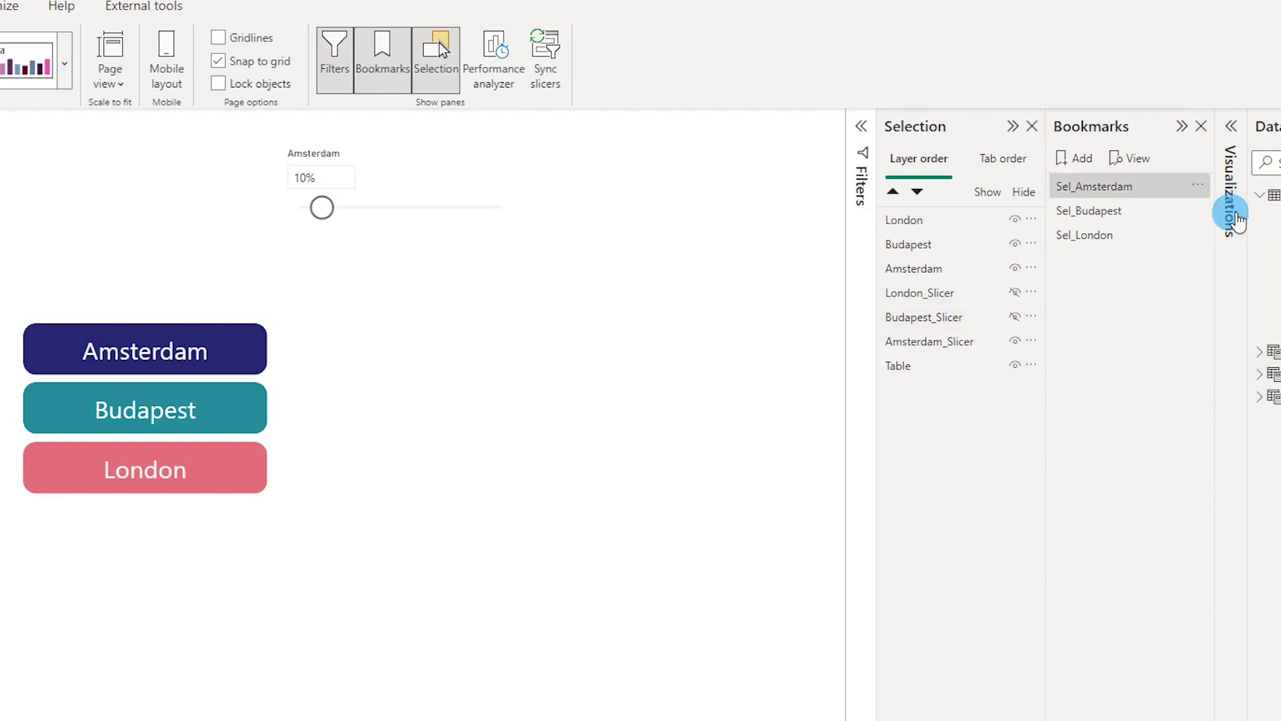
Step: Apply Sel_Budapest, hide London_Slicer and Amsterdam_Slicer, and update the bookmark with that visibility
{"action": "left_click", "coordinate": [1098, 212]}
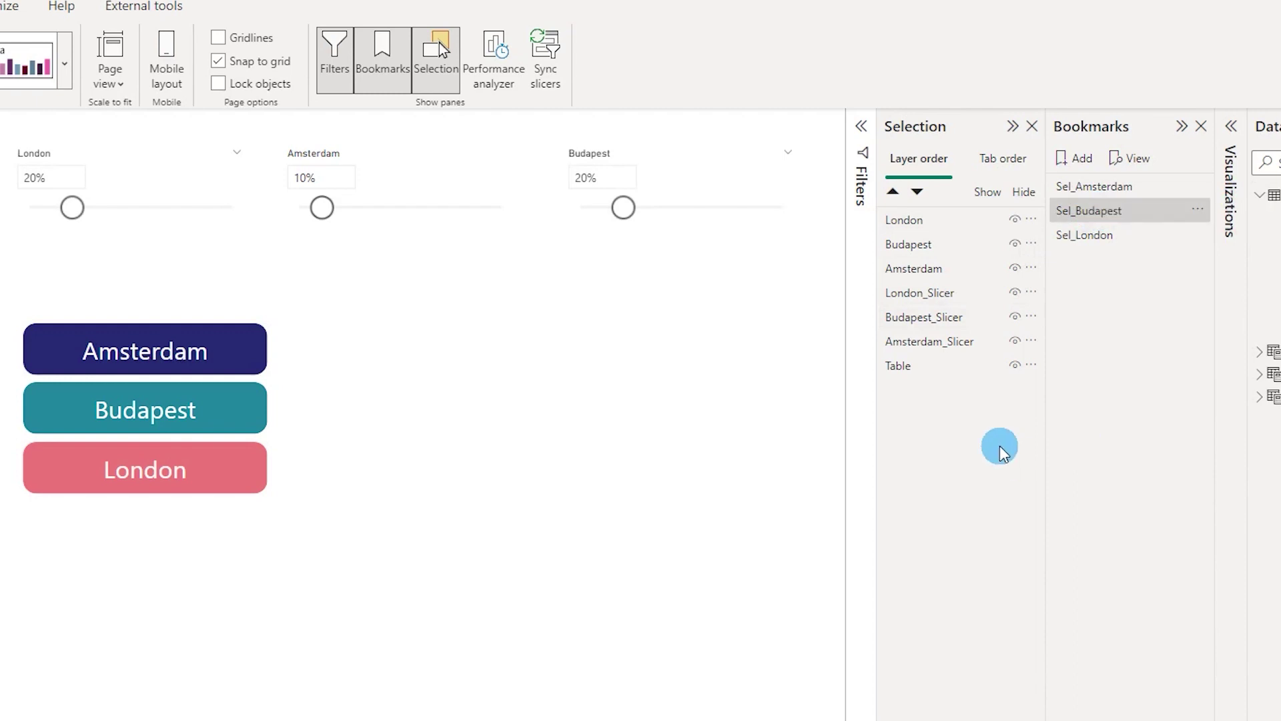
{"action": "left_click", "coordinate": [1022, 297]}
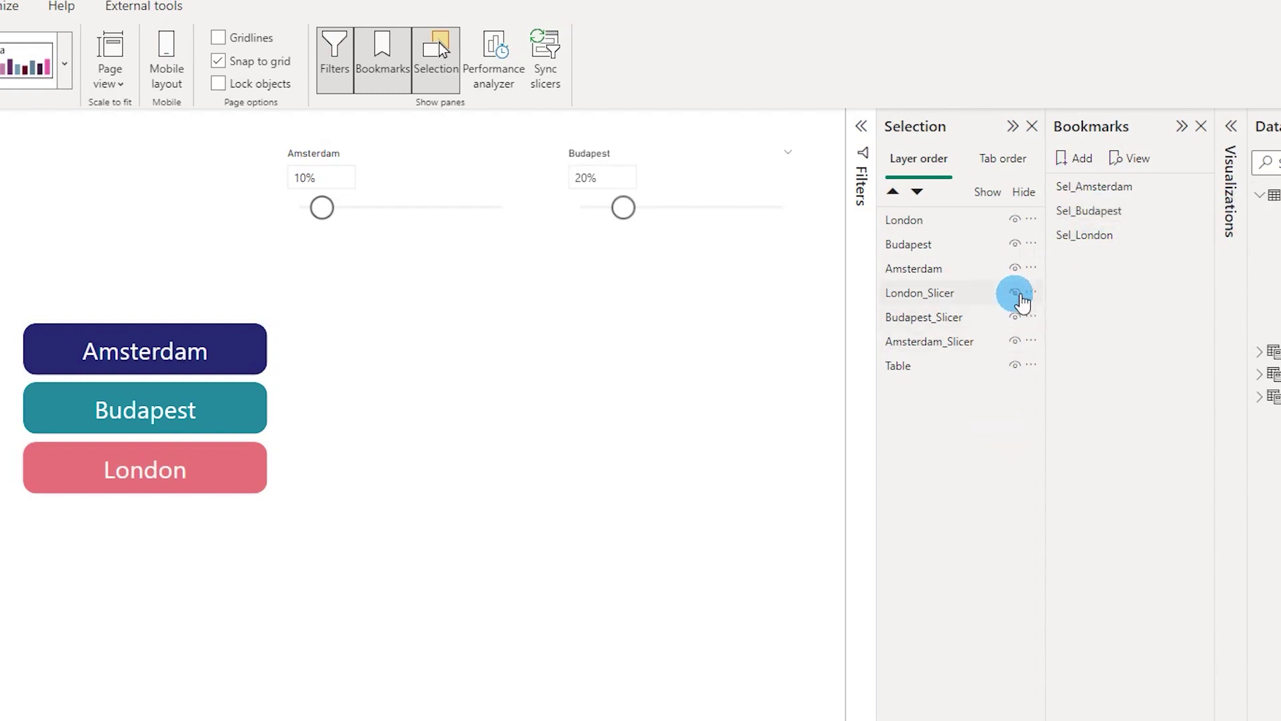
{"action": "left_click", "coordinate": [1015, 341]}
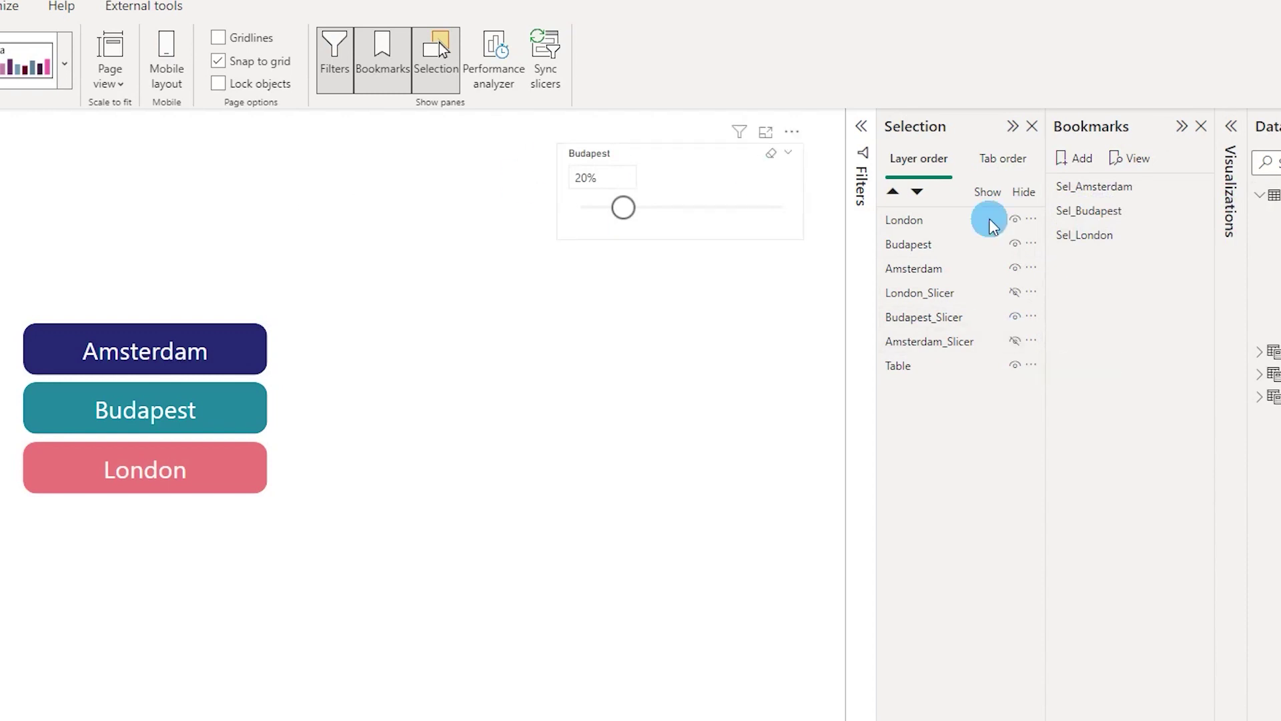
{"action": "left_click", "coordinate": [1199, 208]}
{"action": "left_click", "coordinate": [1215, 225]}
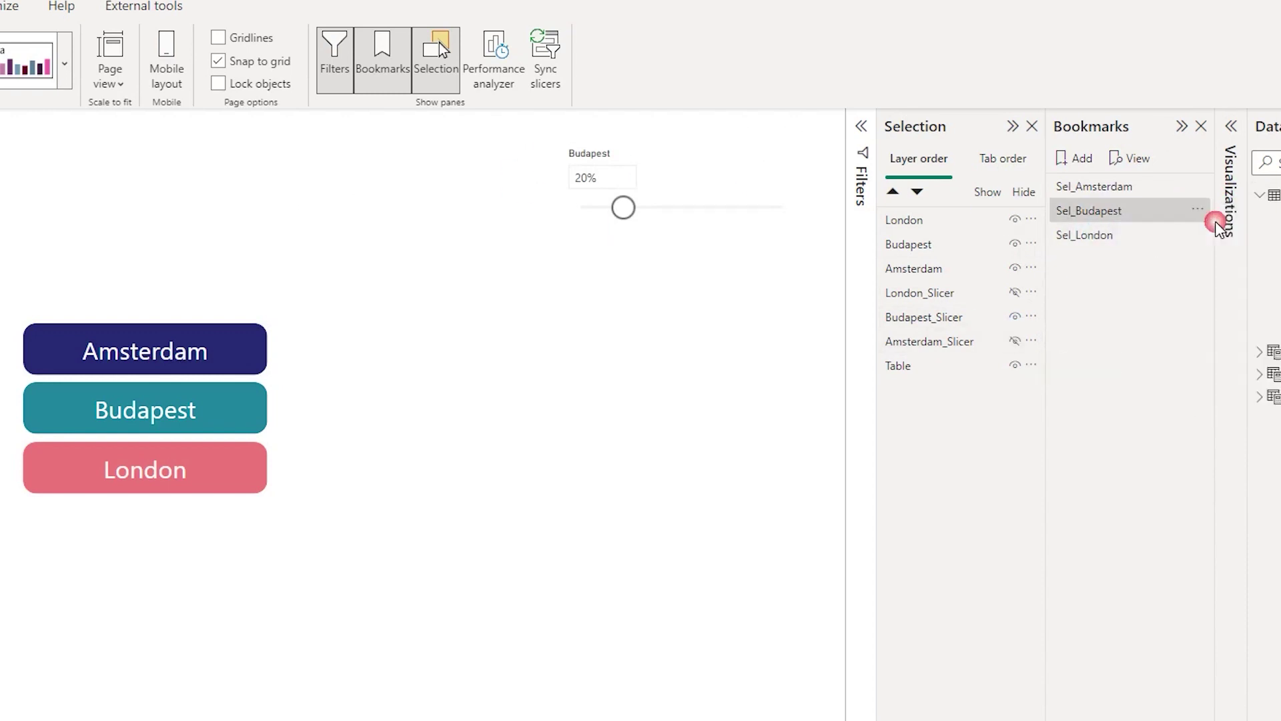
Step: Apply Sel_London, hide Budapest_Slicer and Amsterdam_Slicer, and update the bookmark with that visibility
{"action": "left_click", "coordinate": [1100, 240]}
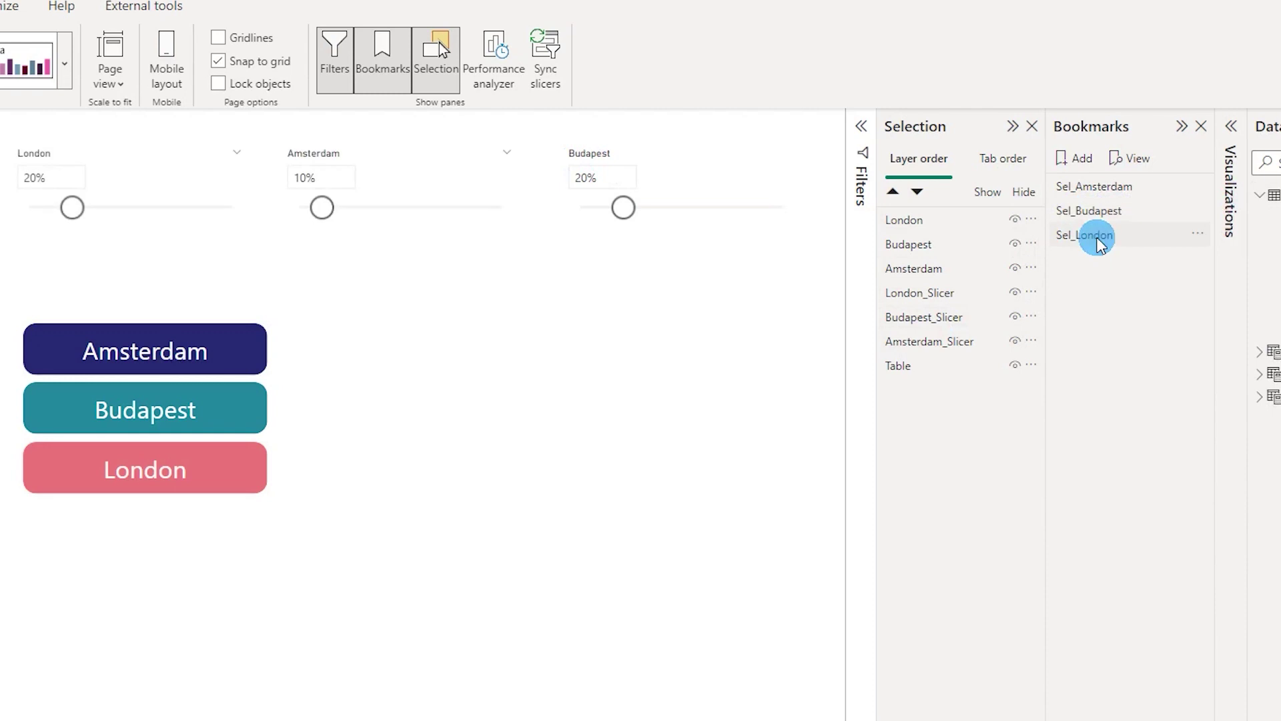
{"action": "left_click", "coordinate": [1016, 317]}
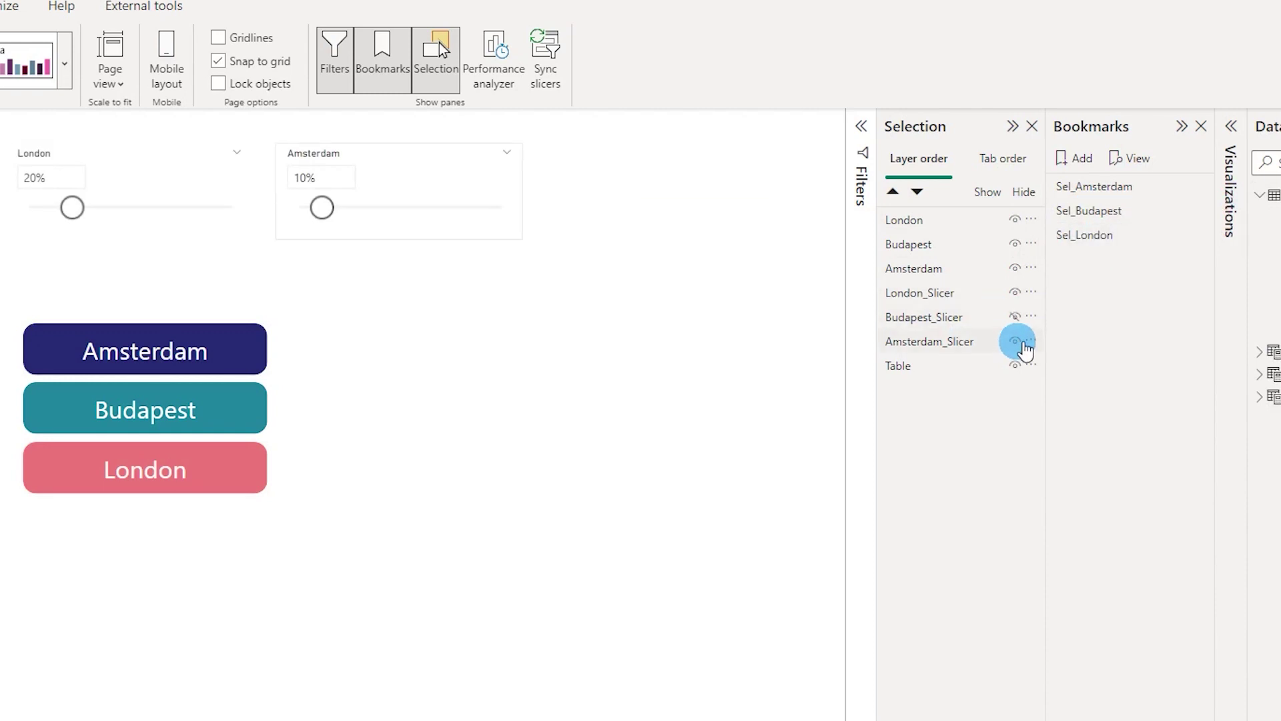
{"action": "left_click", "coordinate": [1015, 341]}
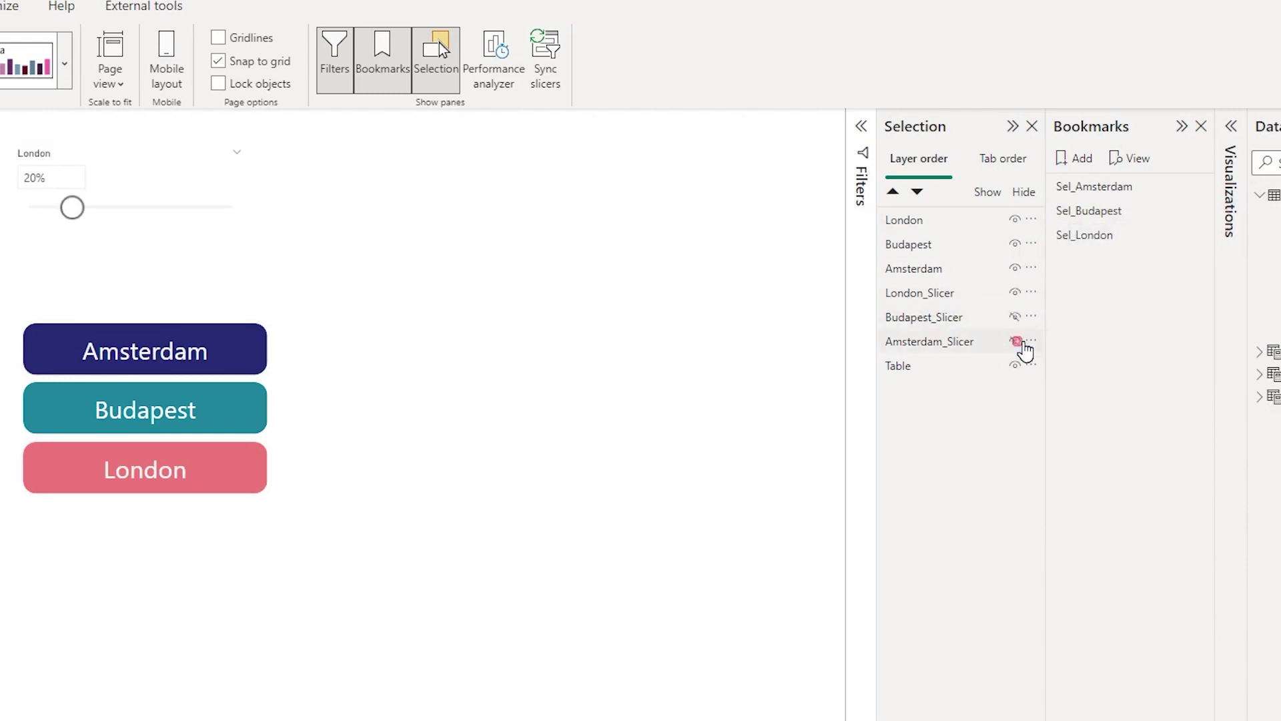
{"action": "left_click", "coordinate": [1207, 234]}
{"action": "left_click", "coordinate": [1232, 247]}
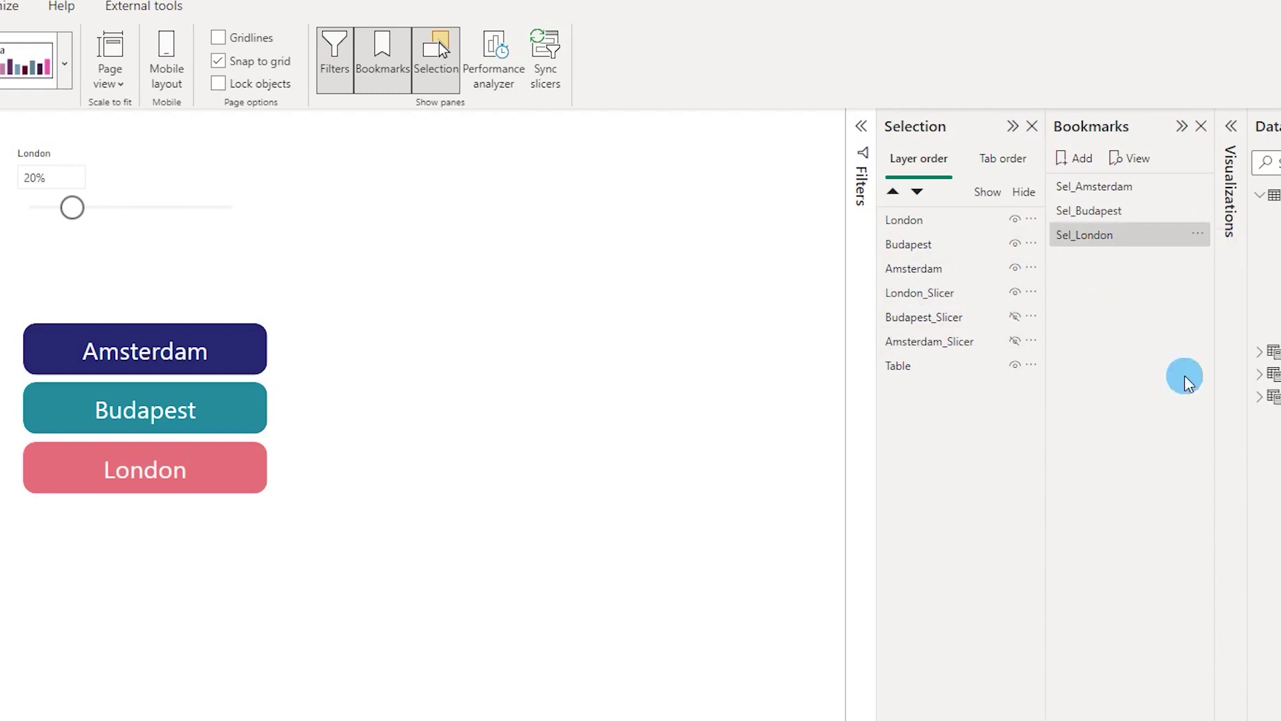
Step: Apply the Sel_Amsterdam, Sel_Budapest and Sel_London bookmarks in turn to check which slicer each one displays
{"action": "left_click", "coordinate": [1105, 193]}
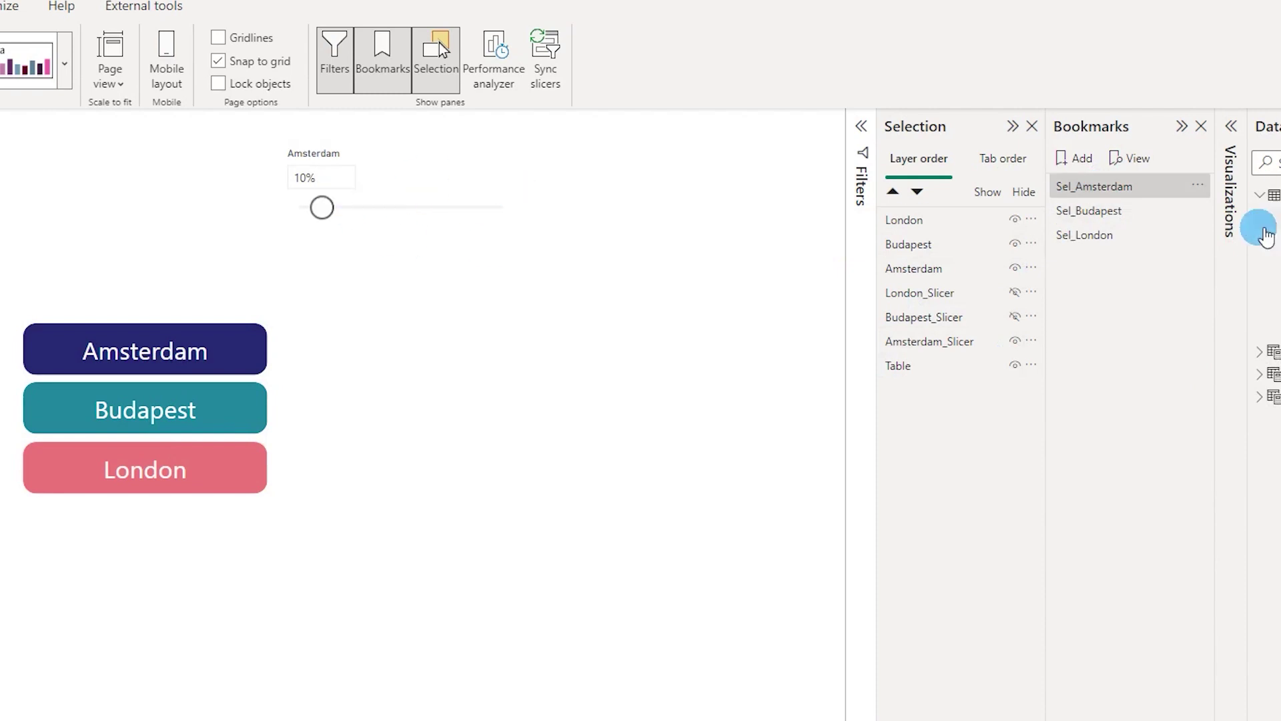
{"action": "left_click", "coordinate": [1090, 212]}
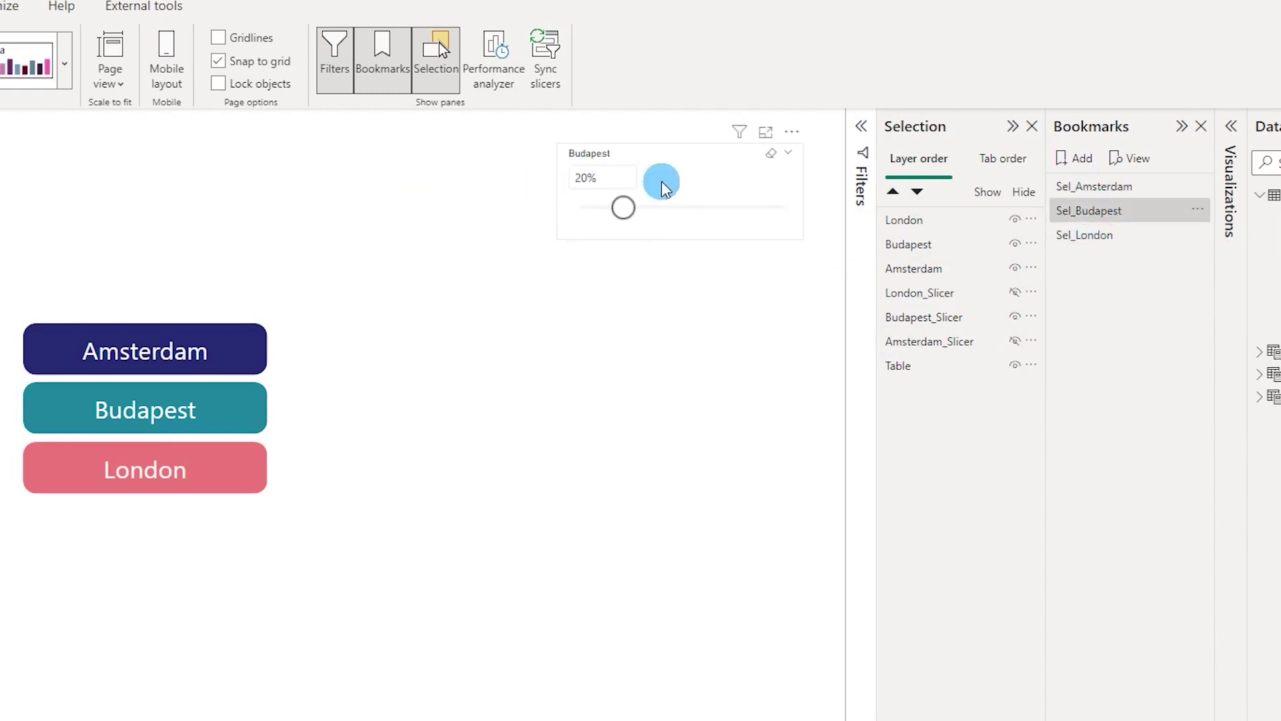
{"action": "left_click", "coordinate": [1086, 238]}
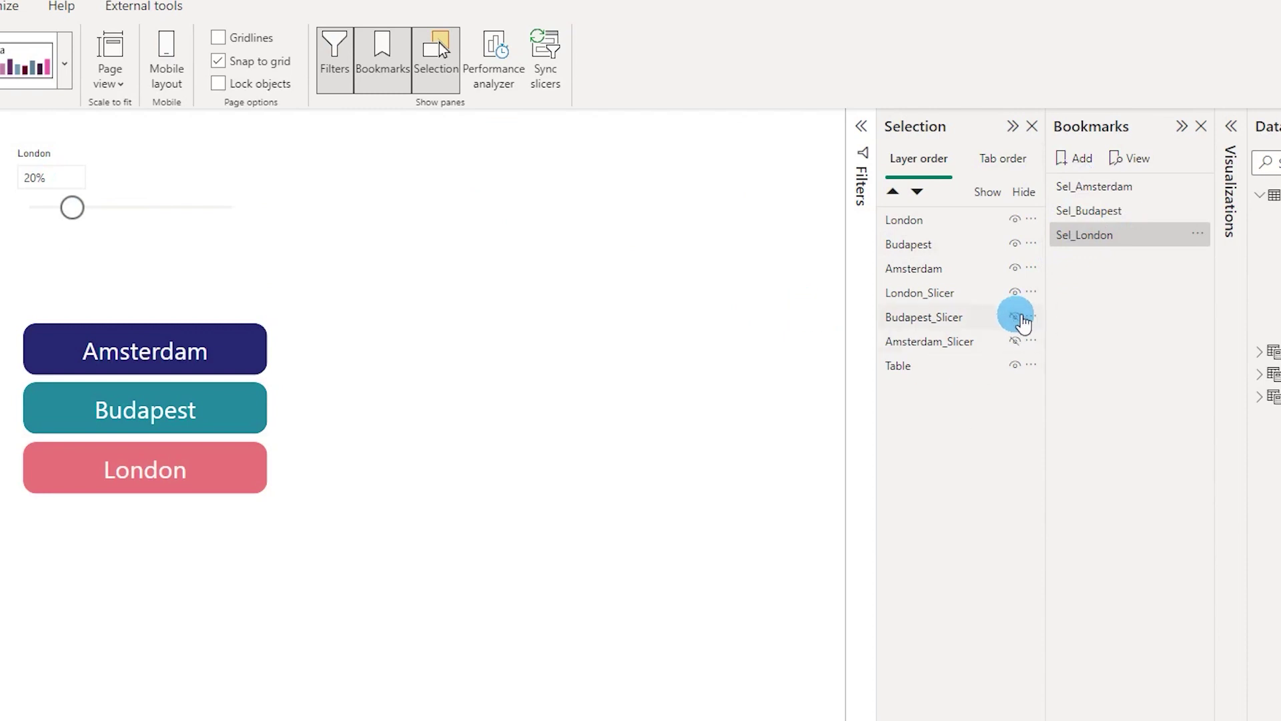
Step: Unhide the Budapest and Amsterdam slicers and stack all three city slicers on the Amsterdam slicer's spot
{"action": "left_click", "coordinate": [1016, 316]}
{"action": "left_click", "coordinate": [1015, 341]}
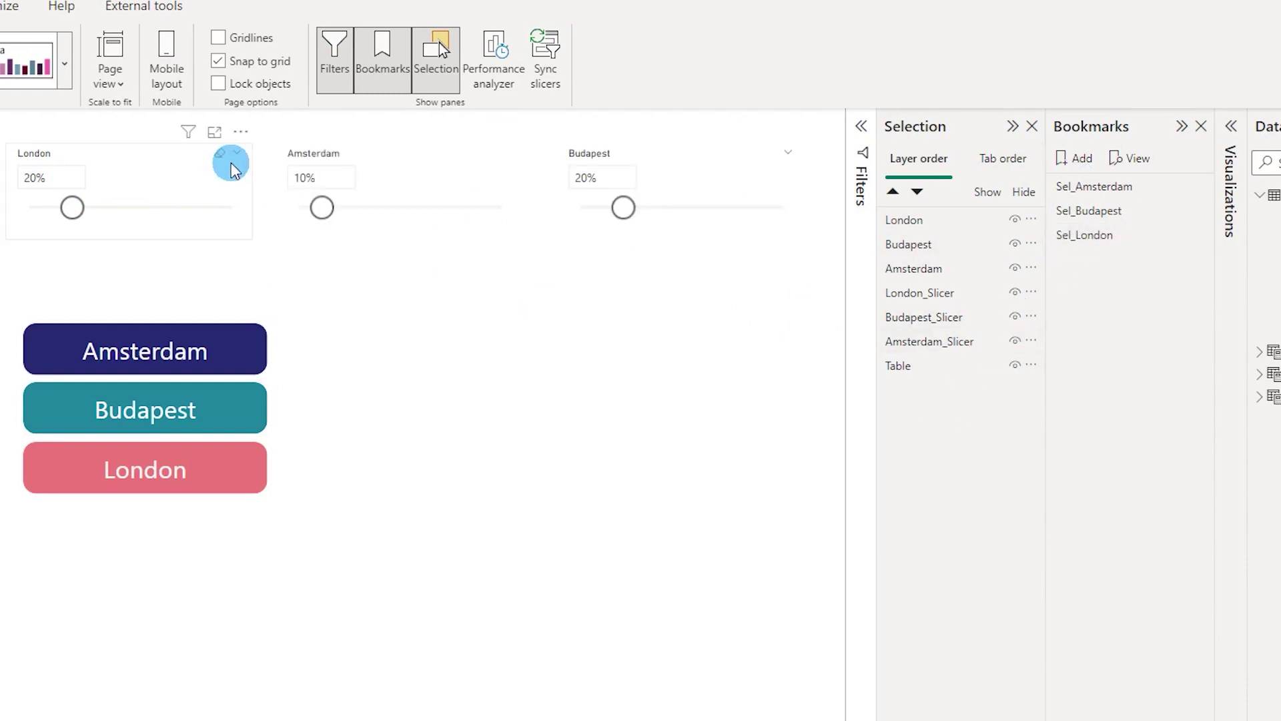
{"action": "left_click_drag", "start_coordinate": [154, 167], "coordinate": [395, 172]}
{"action": "left_click_drag", "start_coordinate": [709, 163], "coordinate": [428, 170]}
{"action": "left_click", "coordinate": [601, 332]}
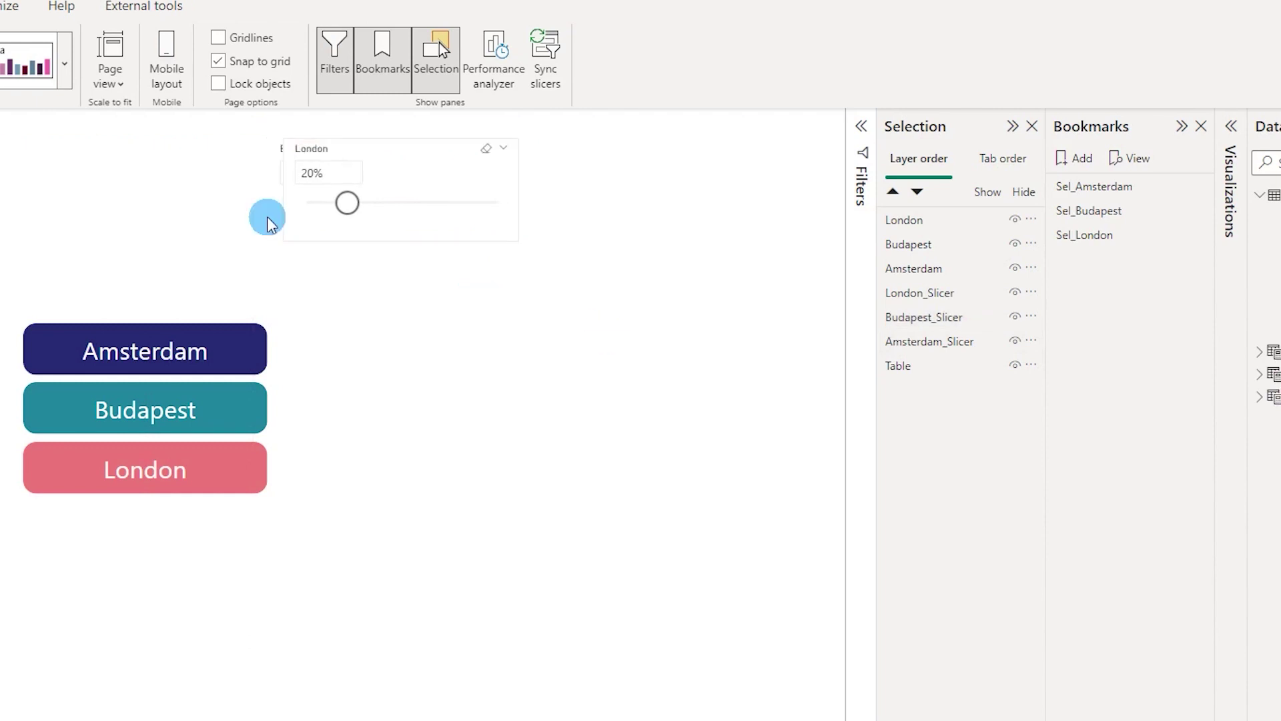
{"action": "left_click", "coordinate": [397, 163]}
{"action": "left_click", "coordinate": [634, 280]}
{"action": "left_click", "coordinate": [371, 172]}
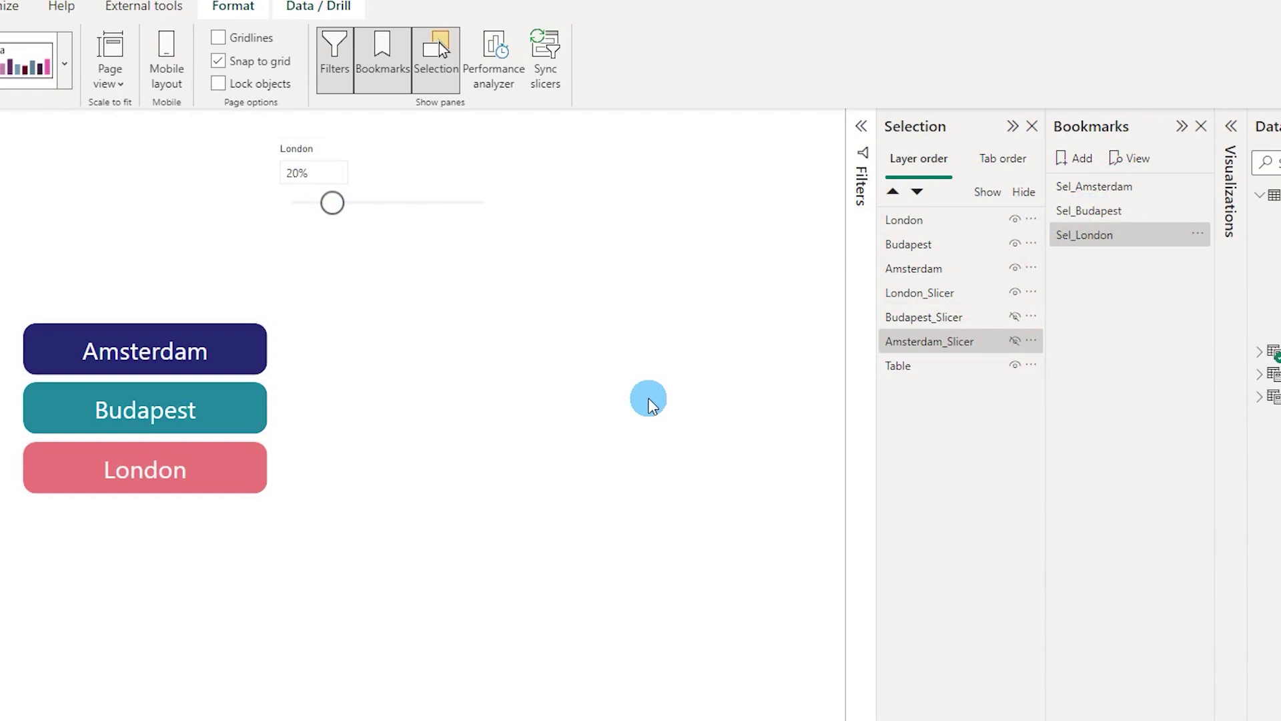
Step: Enable the Amsterdam button's action with type Bookmark and assign it the Sel_Amsterdam bookmark
{"action": "left_click", "coordinate": [230, 353]}
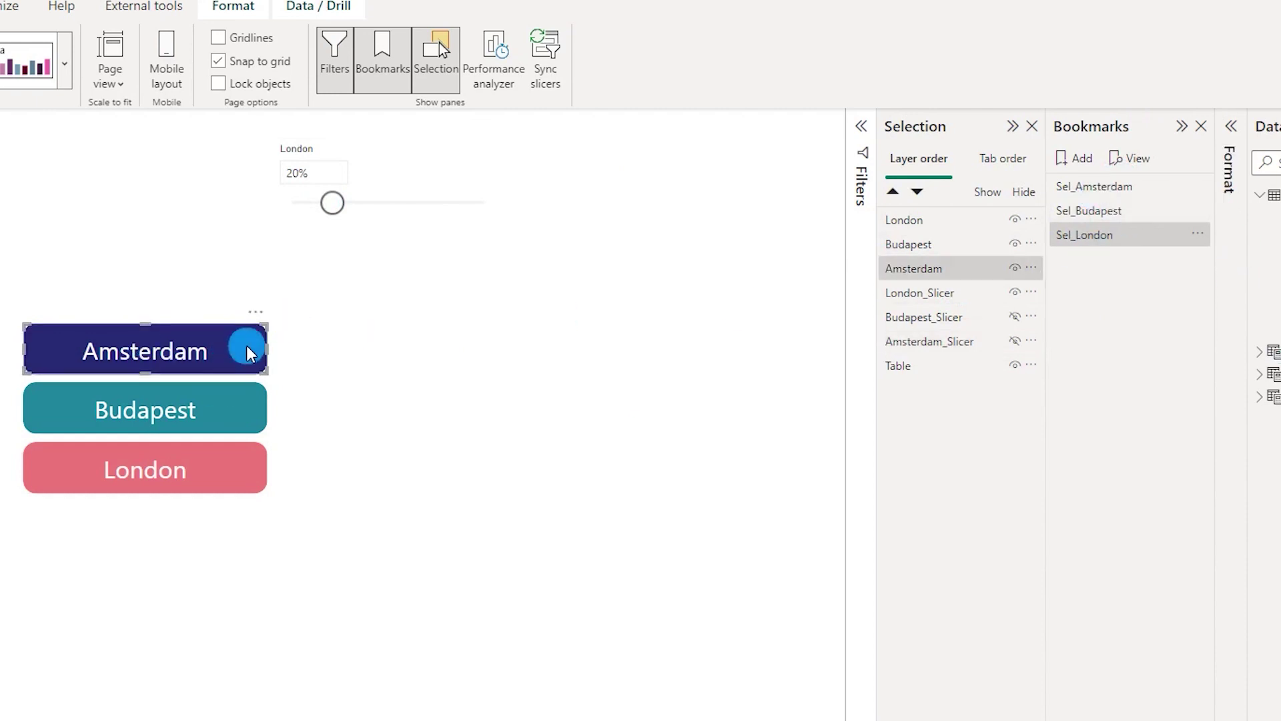
{"action": "left_click", "coordinate": [1229, 169]}
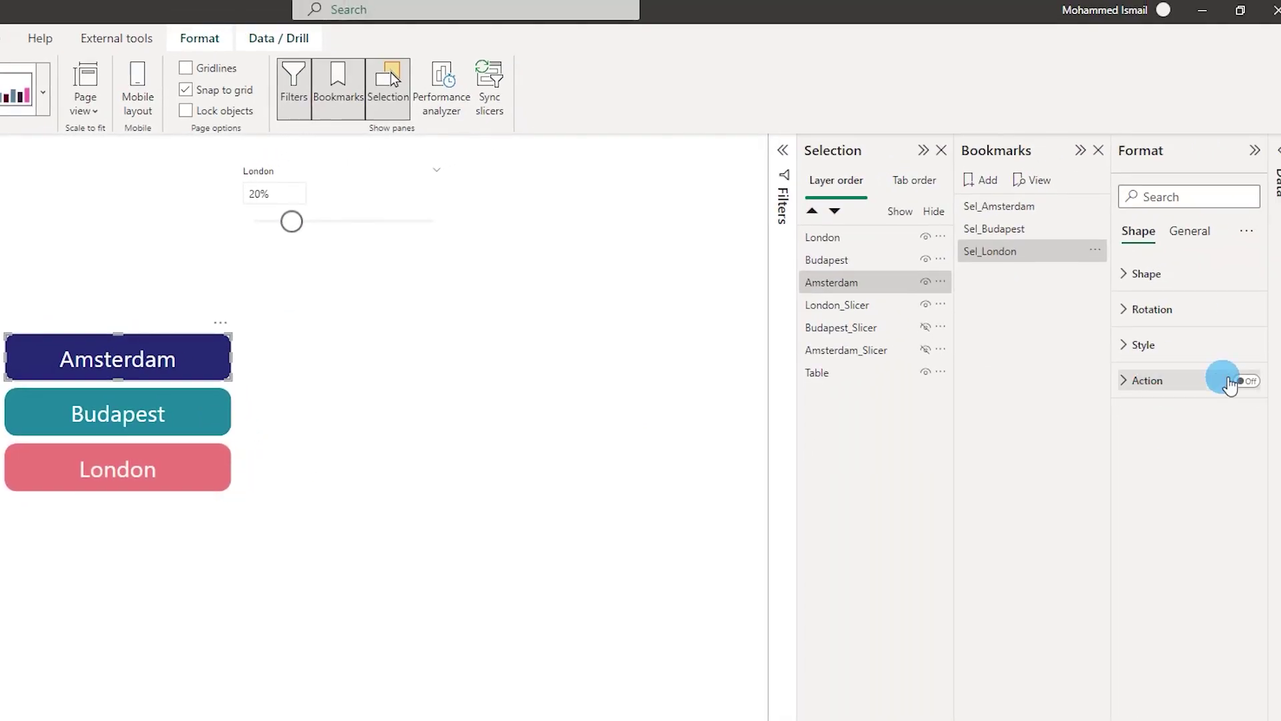
{"action": "left_click", "coordinate": [1231, 383]}
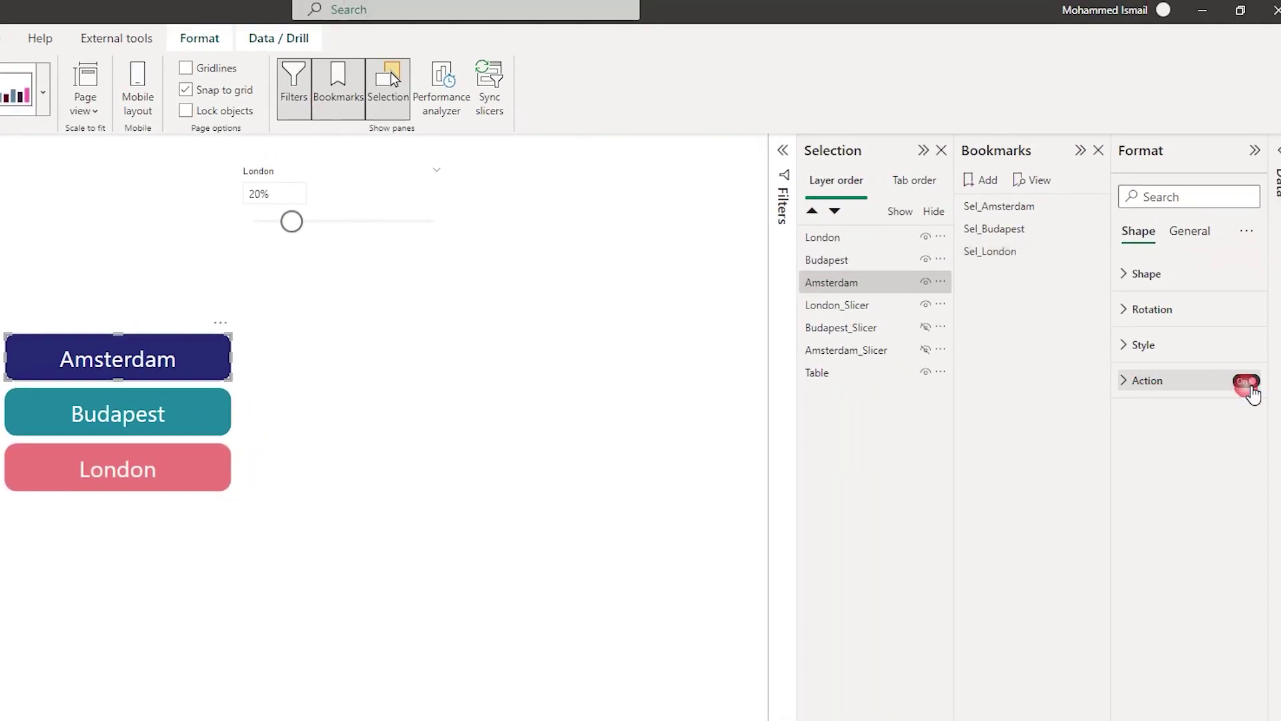
{"action": "left_click", "coordinate": [1132, 380]}
{"action": "left_click", "coordinate": [1171, 458]}
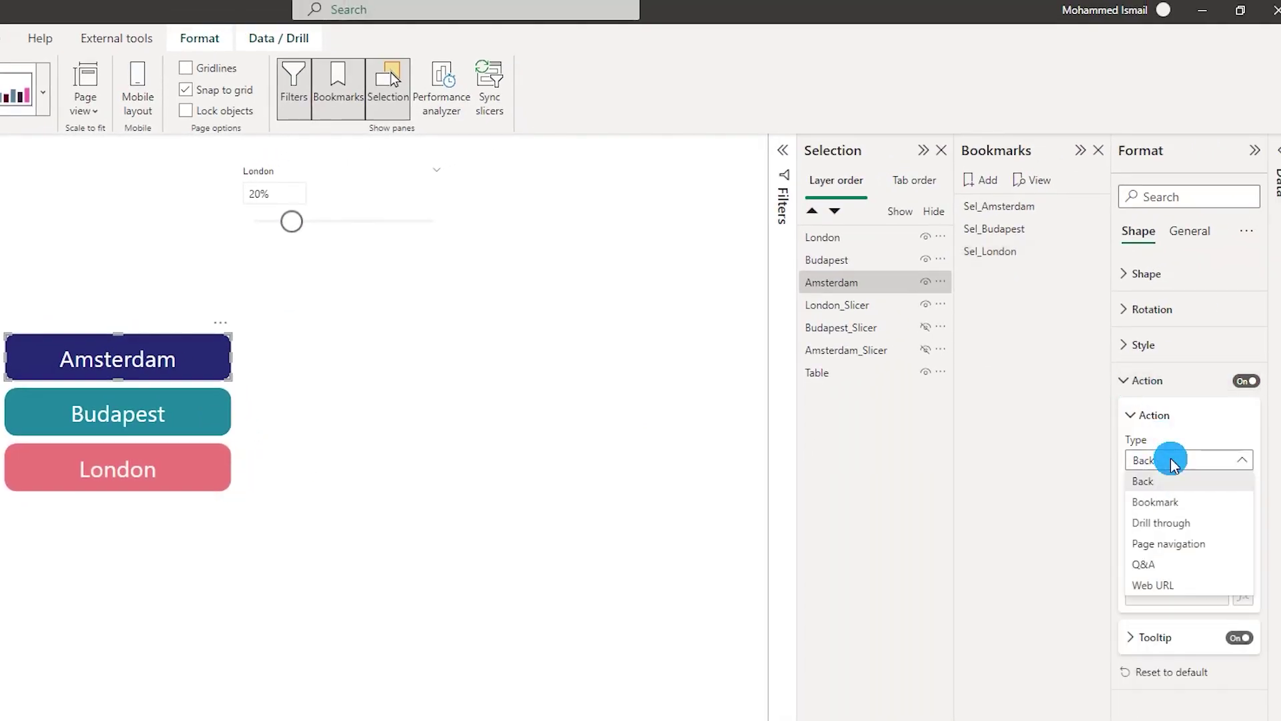
{"action": "left_click", "coordinate": [1154, 502]}
{"action": "left_click", "coordinate": [1165, 505]}
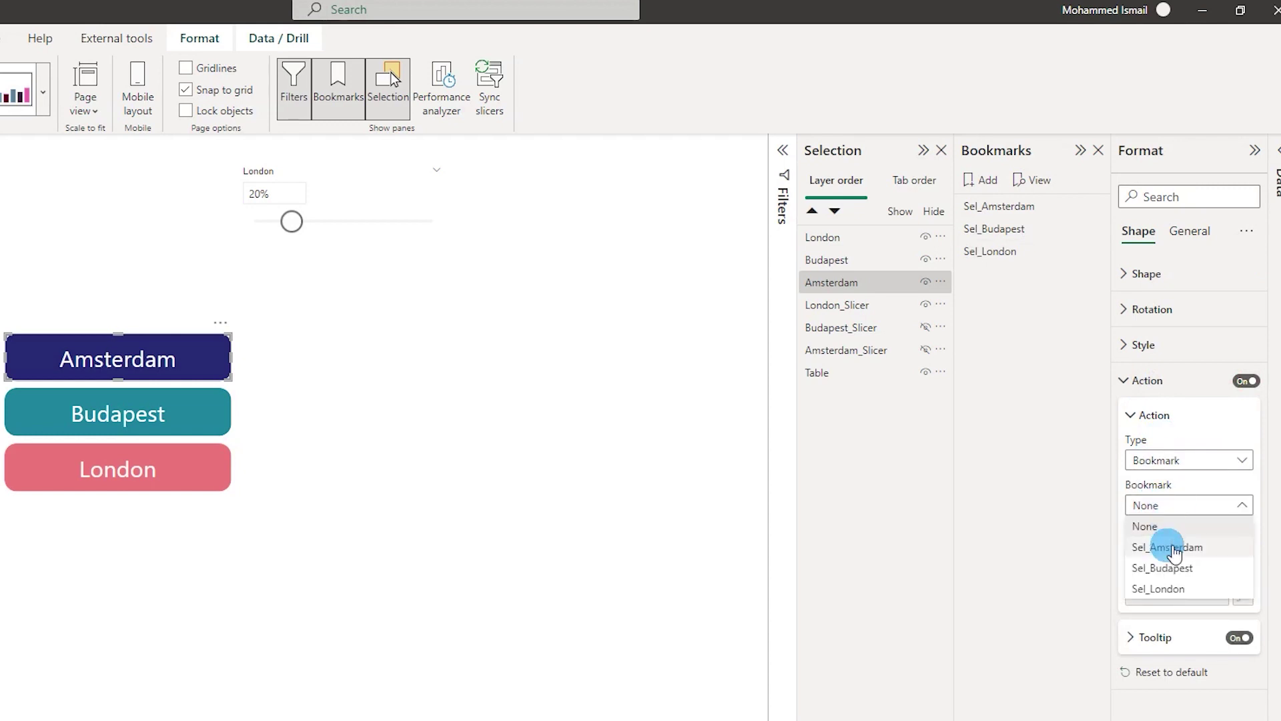
{"action": "left_click", "coordinate": [1163, 546]}
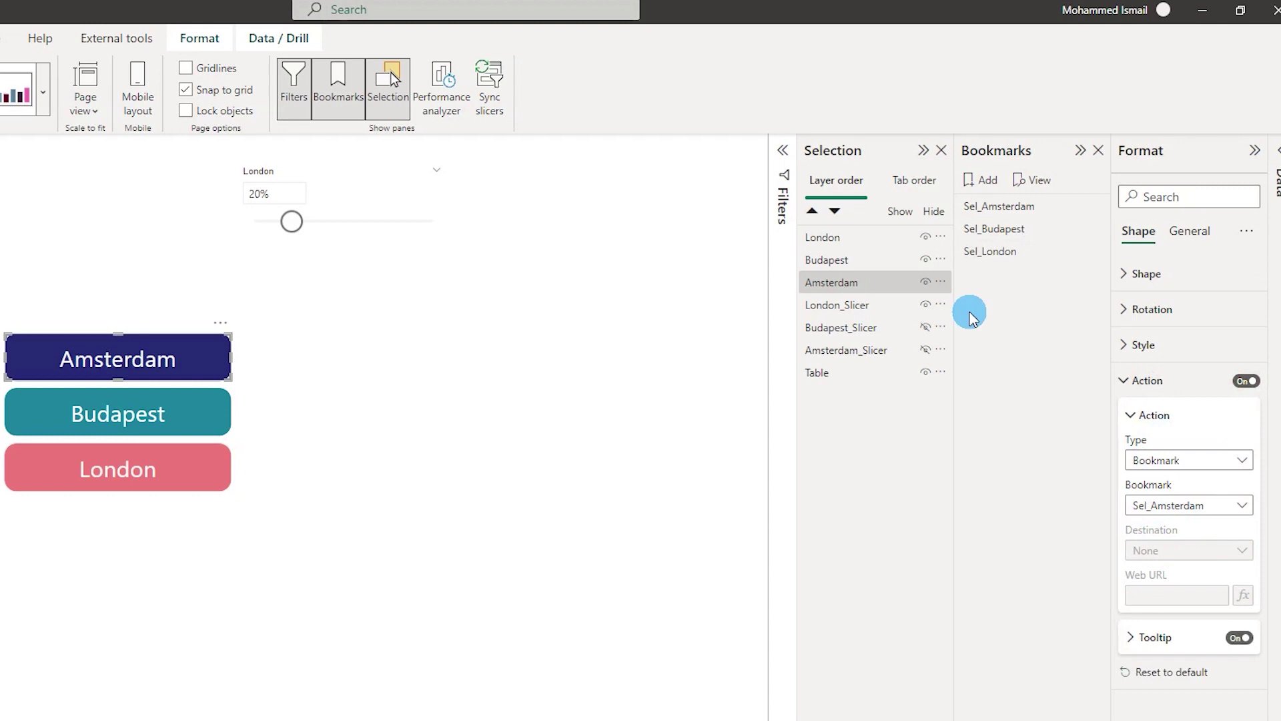
Step: Give the Budapest button an action of type Bookmark that points to the Sel_Budapest bookmark
{"action": "left_click", "coordinate": [176, 412]}
{"action": "left_click", "coordinate": [1168, 468]}
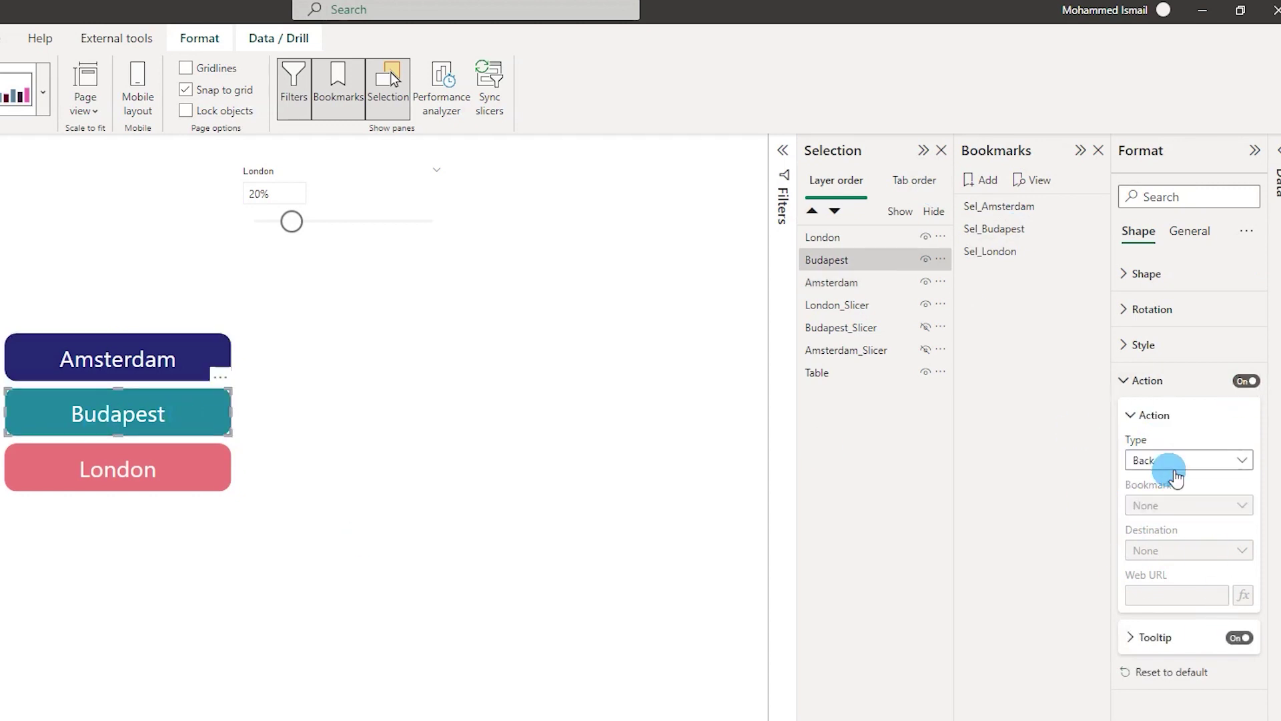
{"action": "left_click", "coordinate": [1169, 500]}
{"action": "left_click", "coordinate": [1172, 505]}
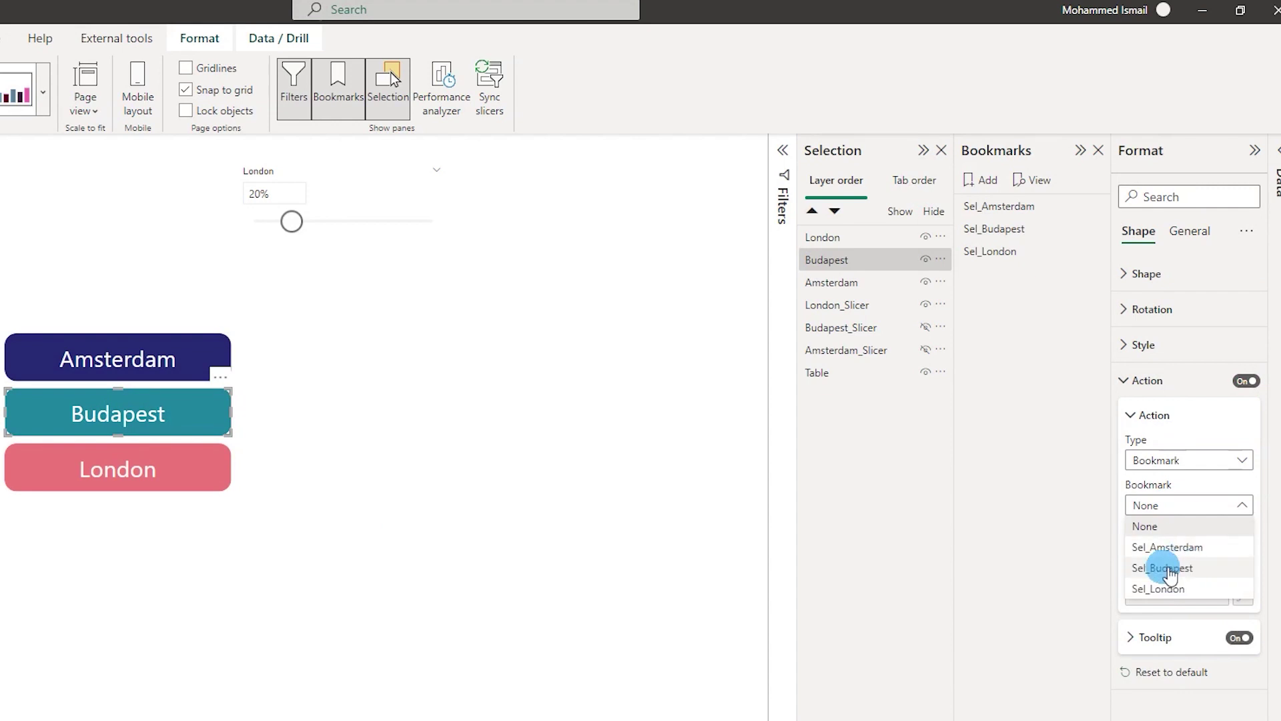
{"action": "left_click", "coordinate": [1175, 568]}
Step: Enable the London button's action with type Bookmark and assign it the Sel_London bookmark
{"action": "left_click", "coordinate": [123, 479]}
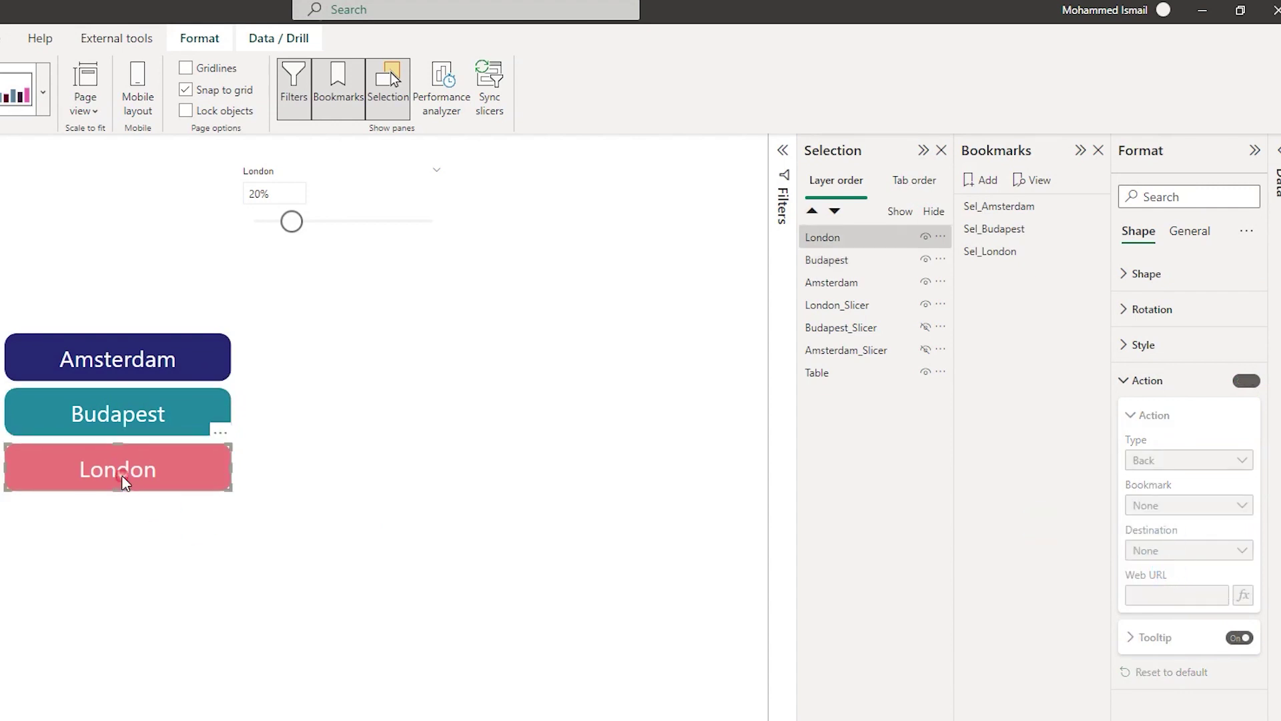
{"action": "left_click", "coordinate": [1245, 380]}
{"action": "left_click", "coordinate": [1181, 461]}
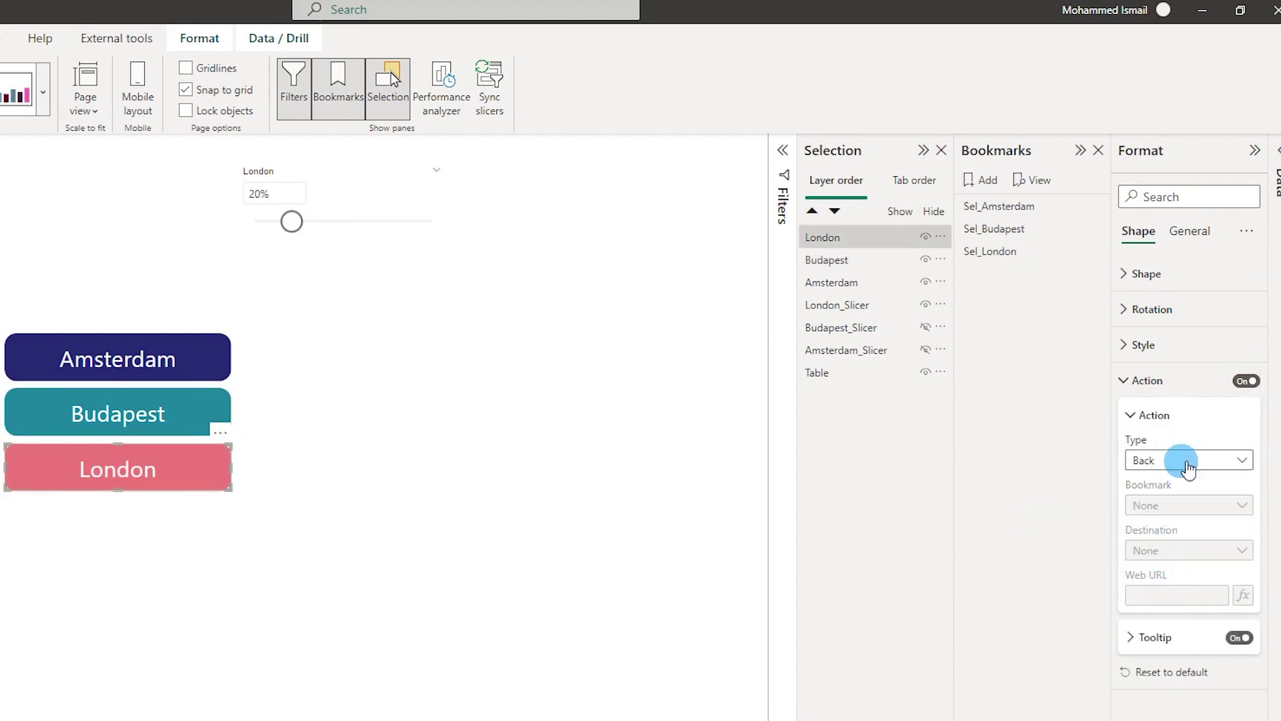
{"action": "left_click", "coordinate": [1181, 501]}
{"action": "left_click", "coordinate": [1172, 507]}
{"action": "left_click", "coordinate": [1168, 586]}
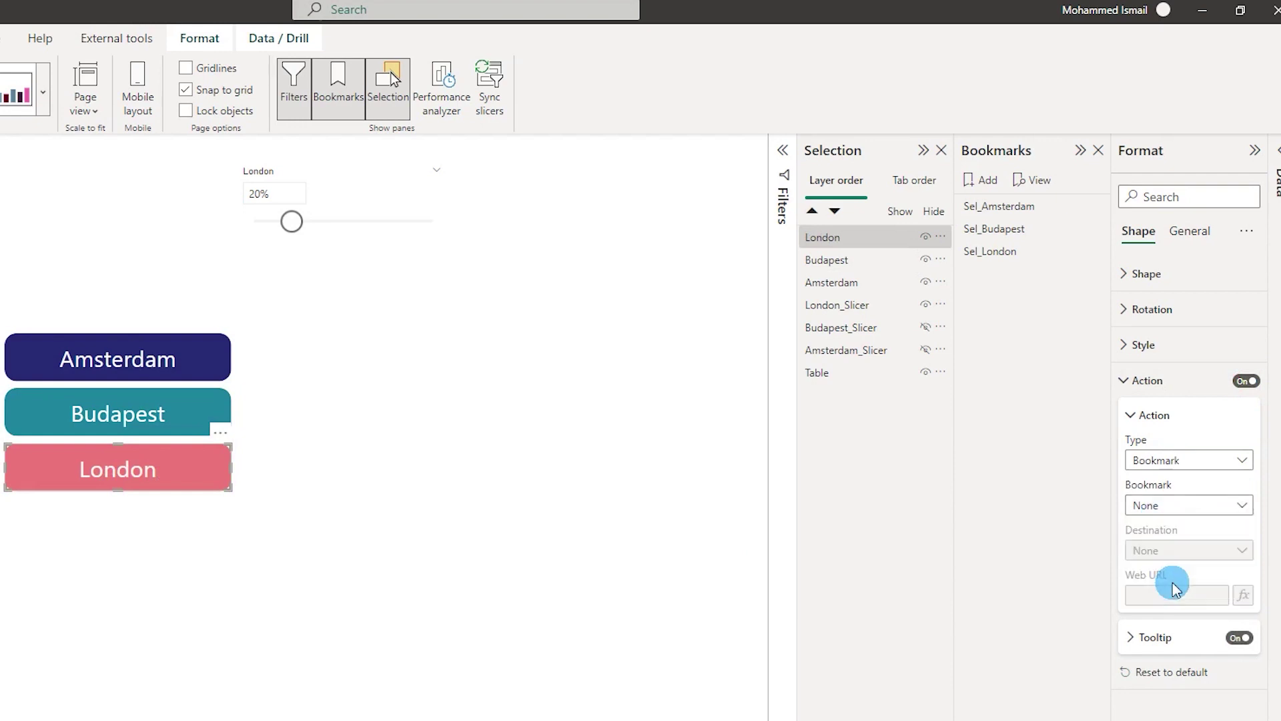
Step: Follow the Amsterdam, Budapest and London buttons in turn to check which slicer each one displays
{"action": "left_click", "coordinate": [141, 354], "text": "ctrl"}
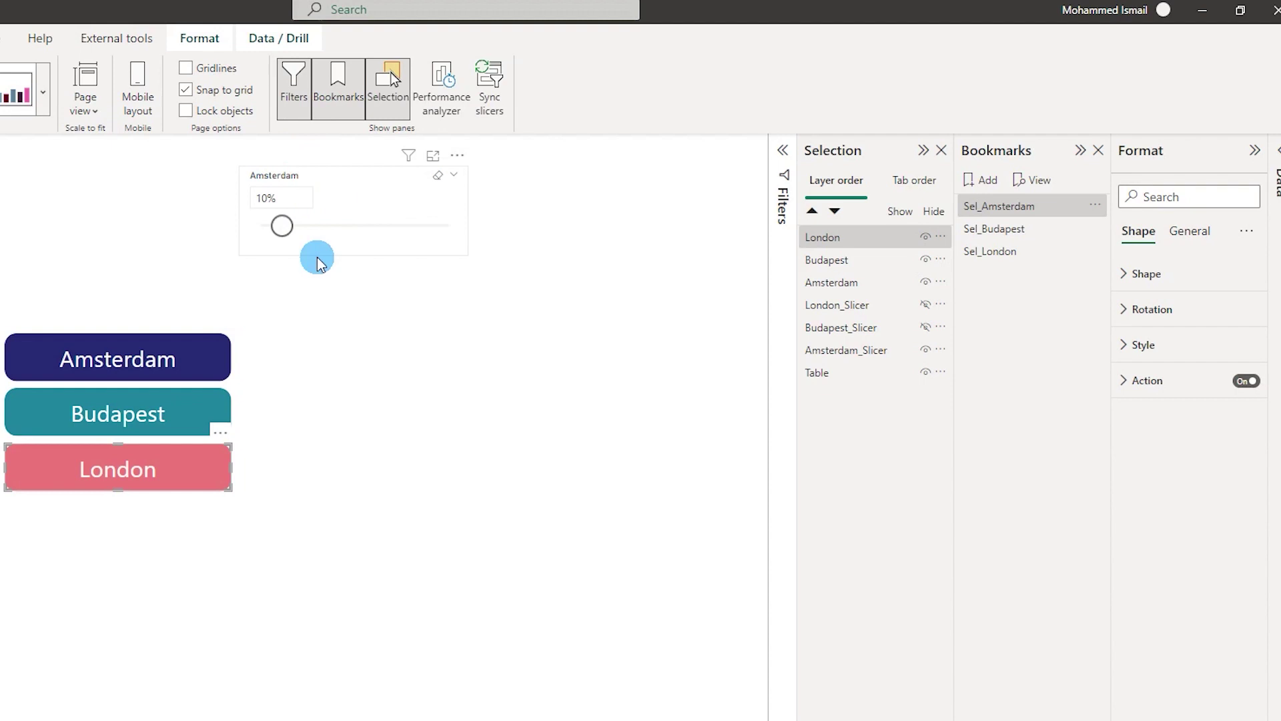
{"action": "left_click", "coordinate": [137, 425], "text": "ctrl"}
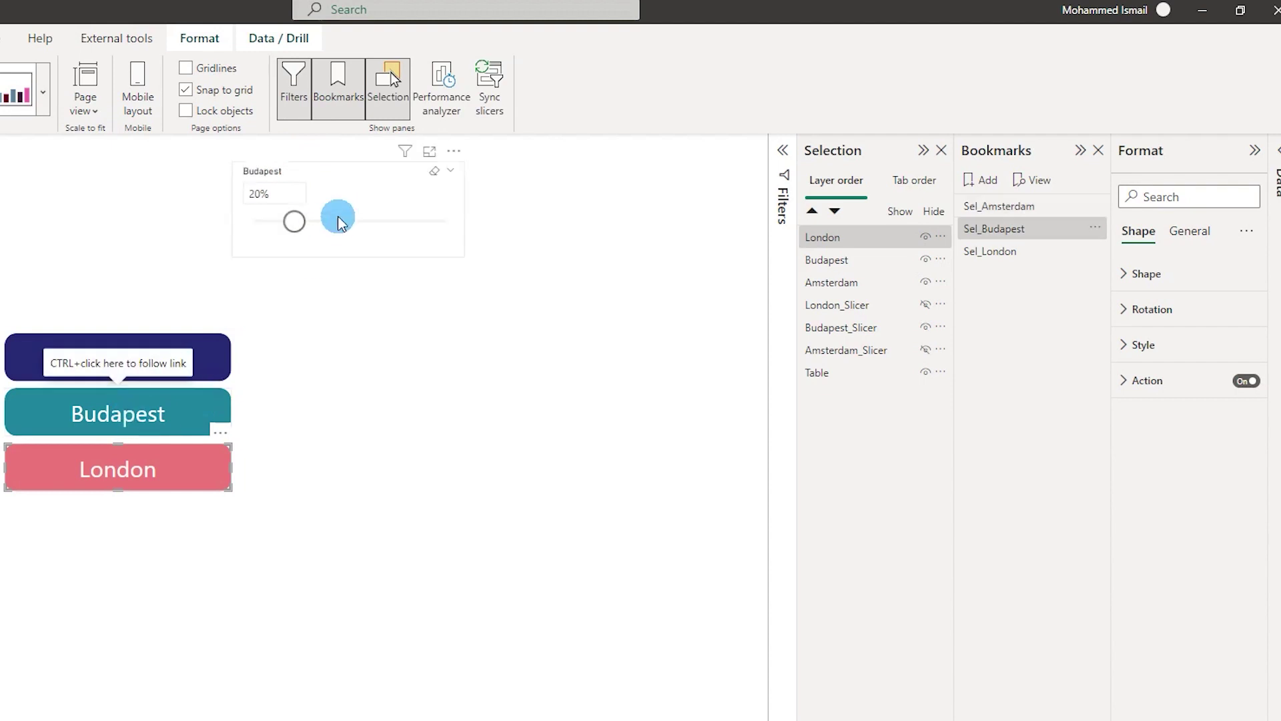
{"action": "left_click", "coordinate": [156, 499], "text": "ctrl"}
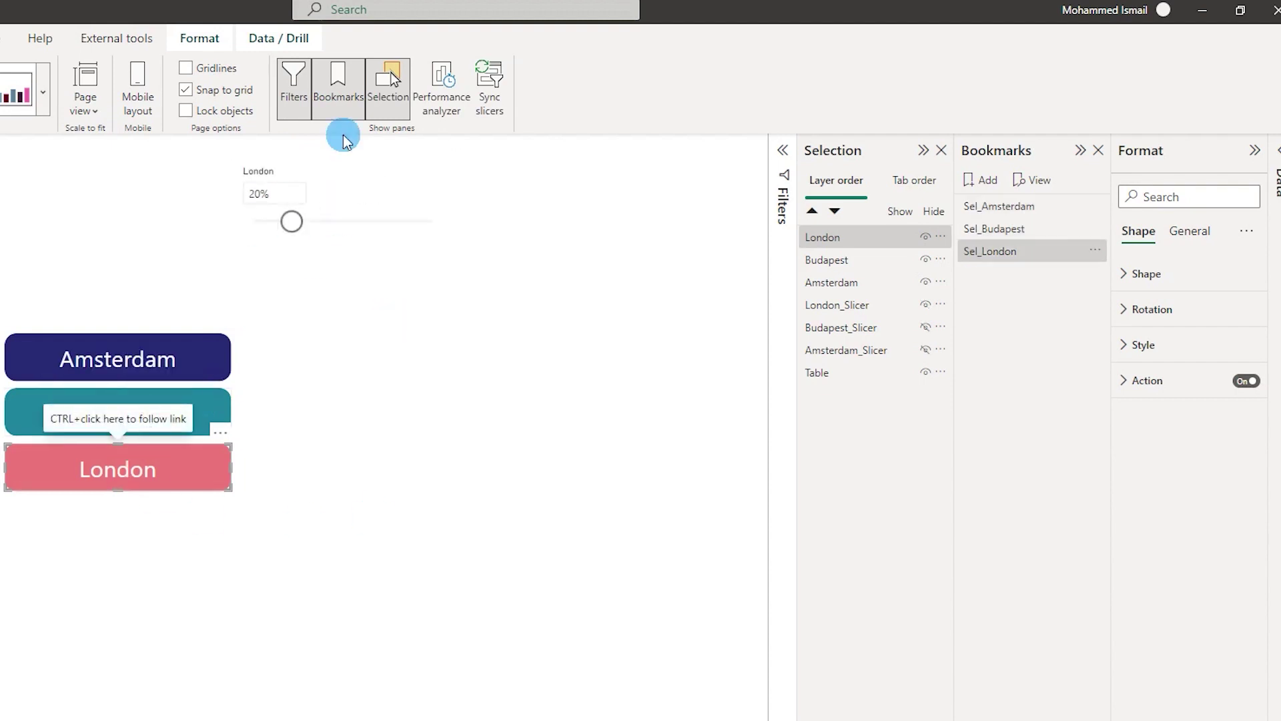
Step: Set the London slicer to 0%, switch to Amsterdam and set its slicer to 0% to test how New_Price responds
{"action": "mouse_move", "coordinate": [292, 221]}
{"action": "left_mouse_down"}
{"action": "mouse_move", "coordinate": [357, 220]}
{"action": "mouse_move", "coordinate": [315, 232]}
{"action": "left_mouse_up"}
{"action": "mouse_move", "coordinate": [600, 232]}
{"action": "left_mouse_down"}
{"action": "mouse_move", "coordinate": [567, 232]}
{"action": "mouse_move", "coordinate": [613, 225]}
{"action": "left_mouse_up"}
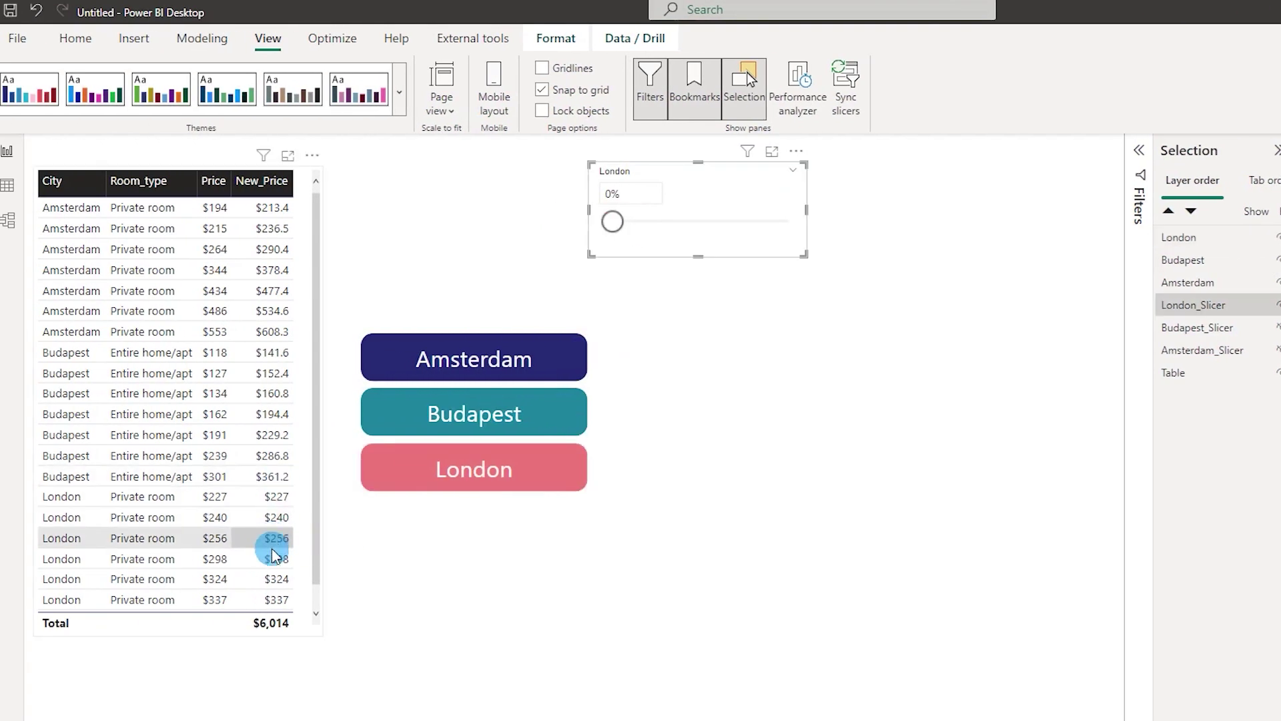
{"action": "left_click", "coordinate": [478, 360], "text": "ctrl"}
{"action": "left_click", "coordinate": [674, 210]}
{"action": "left_click_drag", "start_coordinate": [646, 231], "coordinate": [619, 226]}
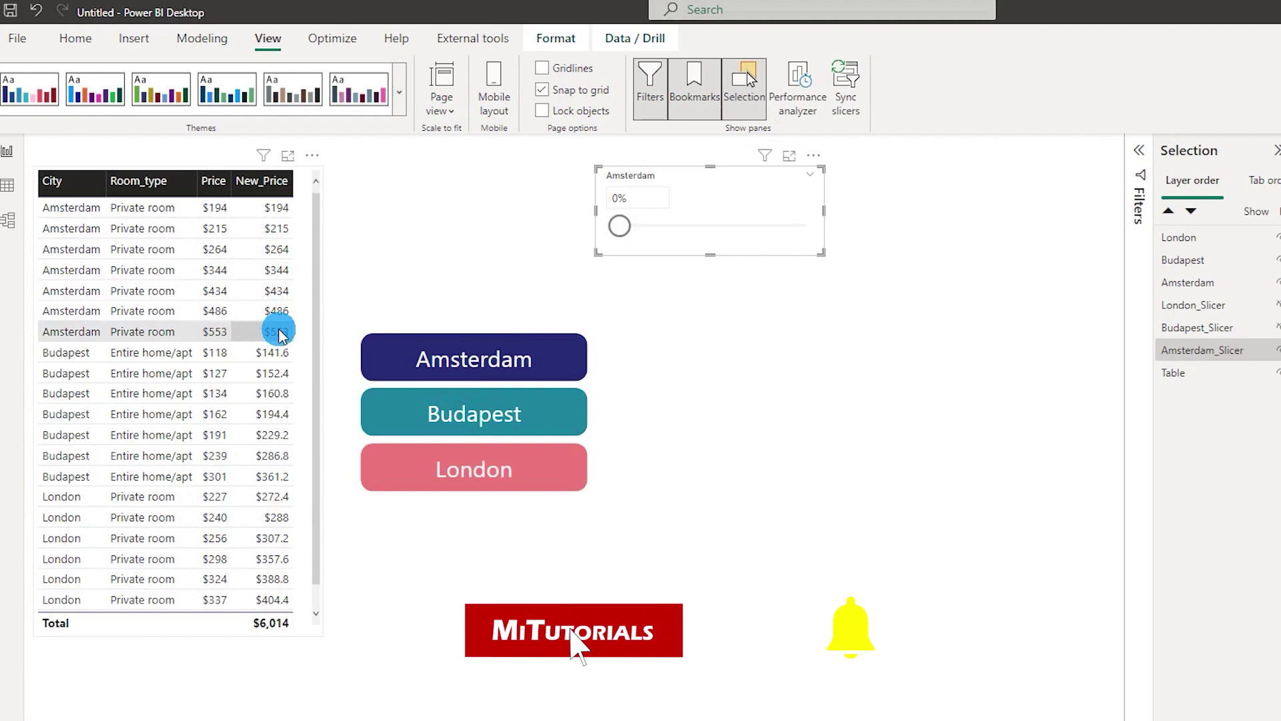
{"action": "left_click", "coordinate": [667, 201]}
{"action": "left_click", "coordinate": [644, 231]}
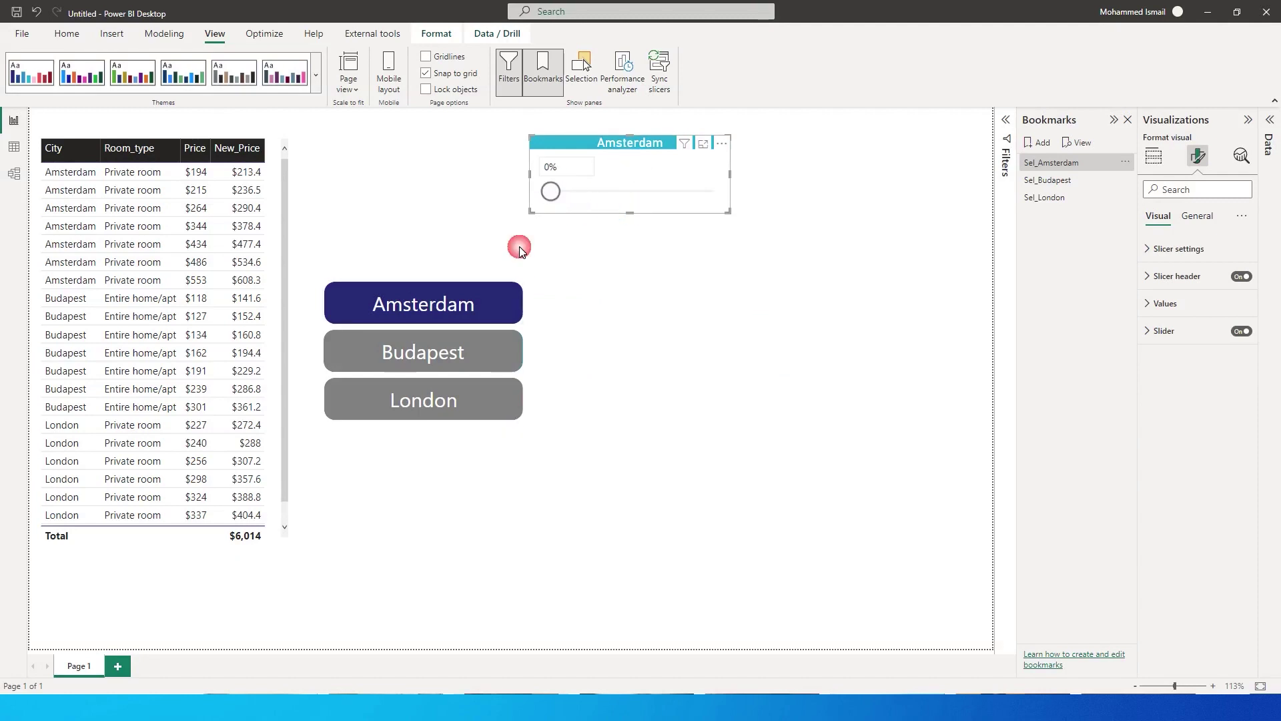
Step: Switch through the Budapest button to London and set the London slicer to 0%
{"action": "left_click", "coordinate": [467, 352], "text": "ctrl"}
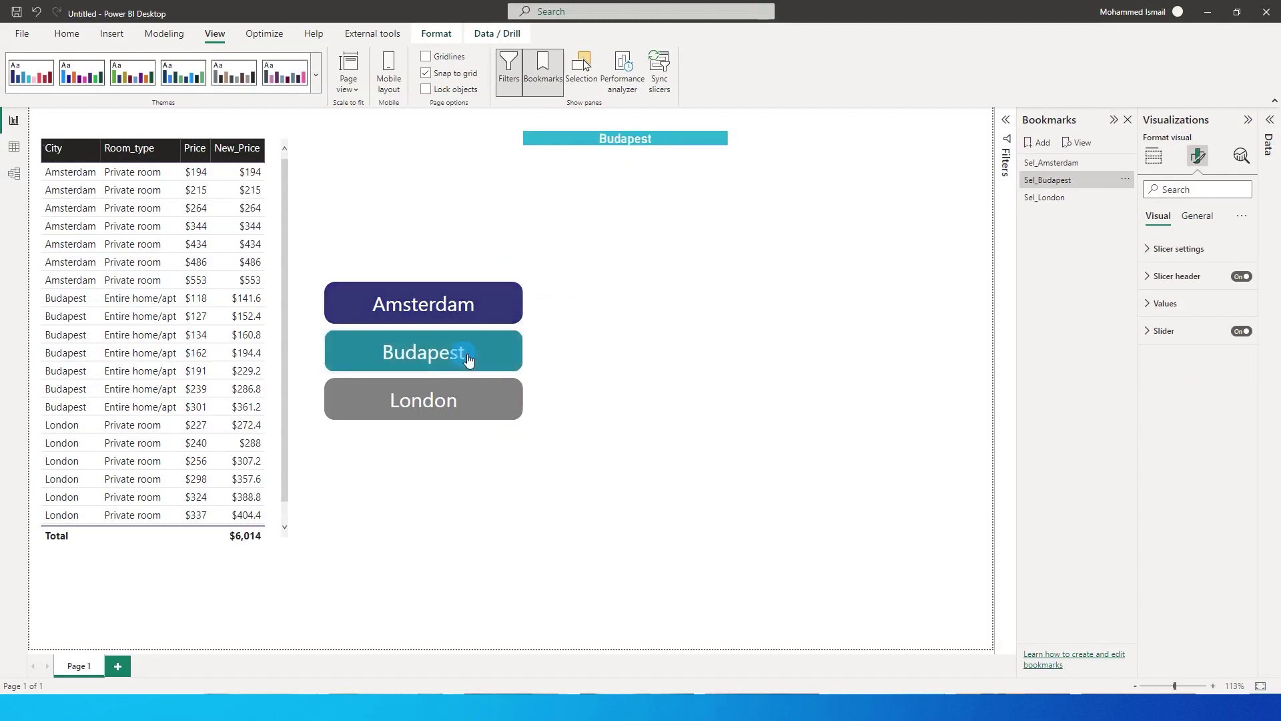
{"action": "left_click", "coordinate": [479, 395], "text": "ctrl"}
{"action": "left_click_drag", "start_coordinate": [557, 200], "coordinate": [542, 199]}
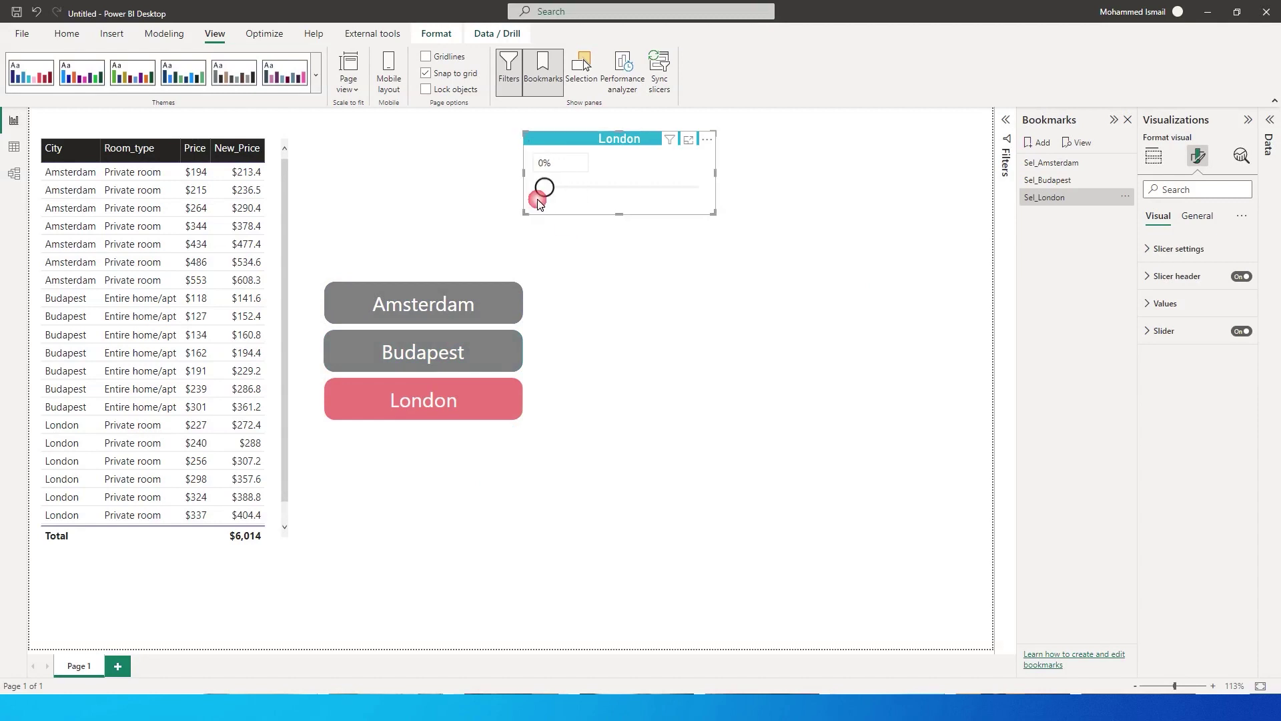
Step: Follow the Amsterdam and Budapest buttons again to check which slicer values their bookmarks restore
{"action": "left_click", "coordinate": [434, 321], "text": "ctrl"}
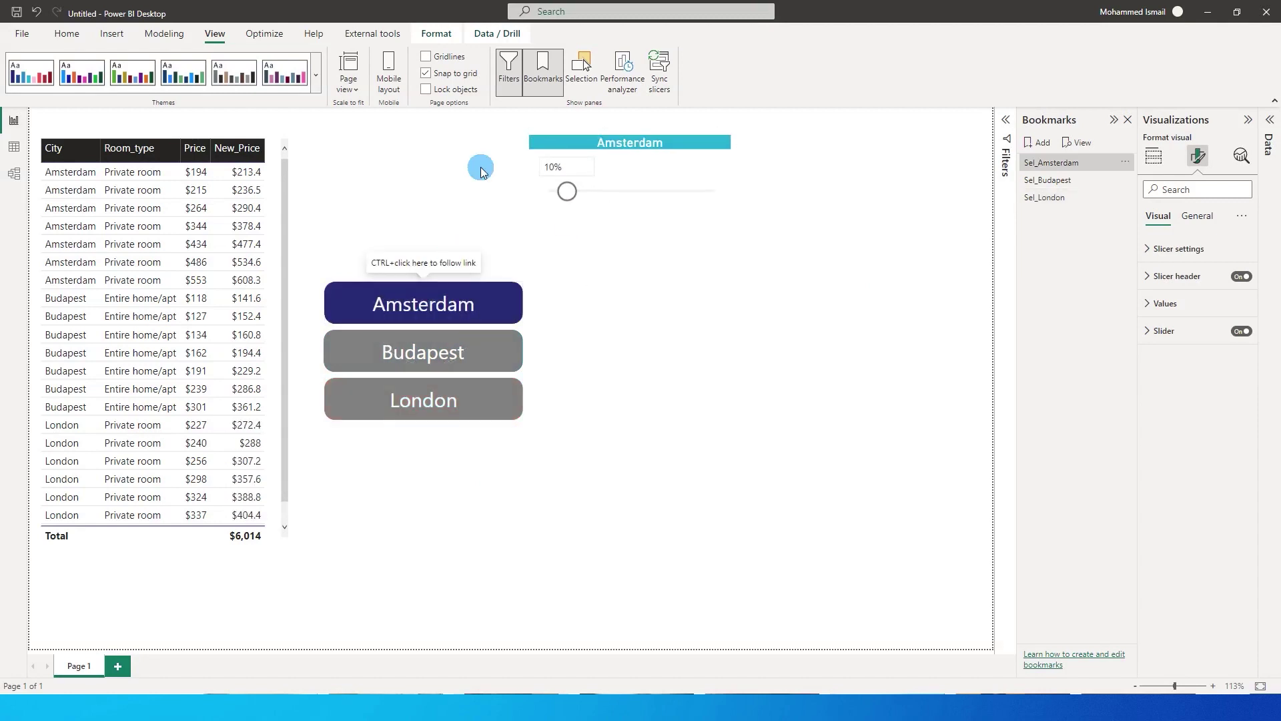
{"action": "left_click", "coordinate": [570, 170]}
{"action": "left_click", "coordinate": [467, 355]}
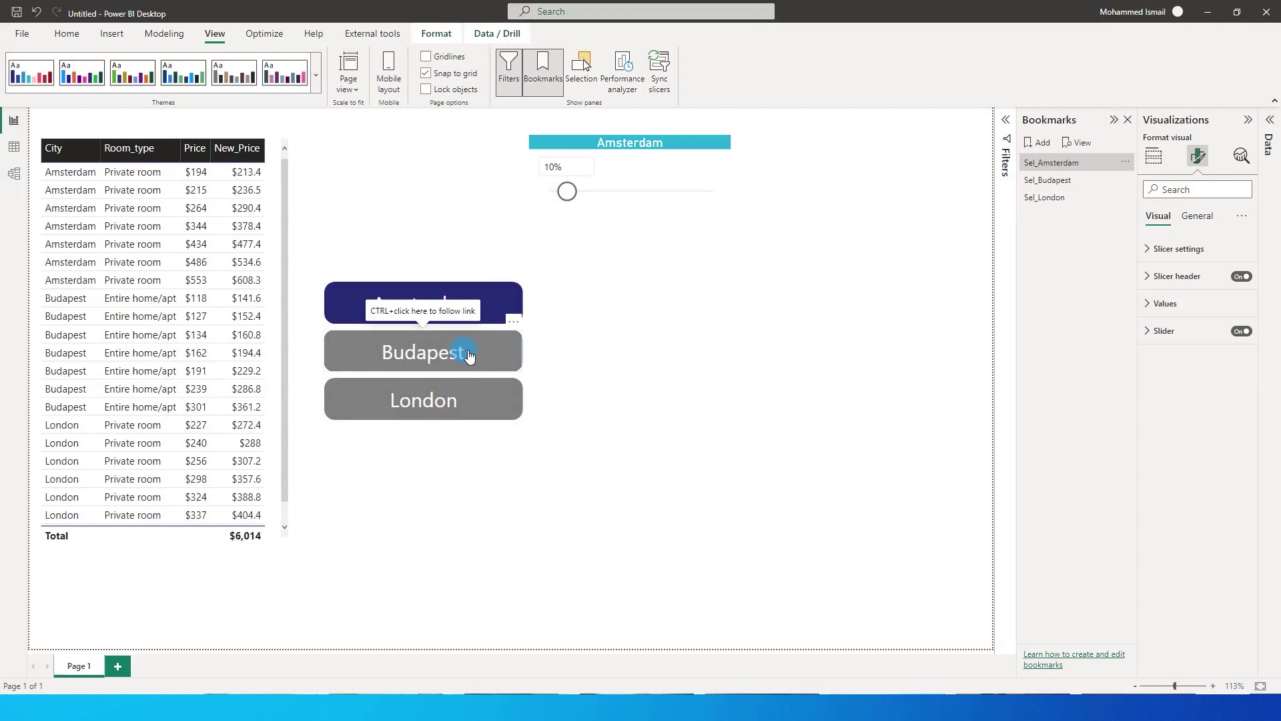
{"action": "left_click", "coordinate": [476, 356], "text": "ctrl"}
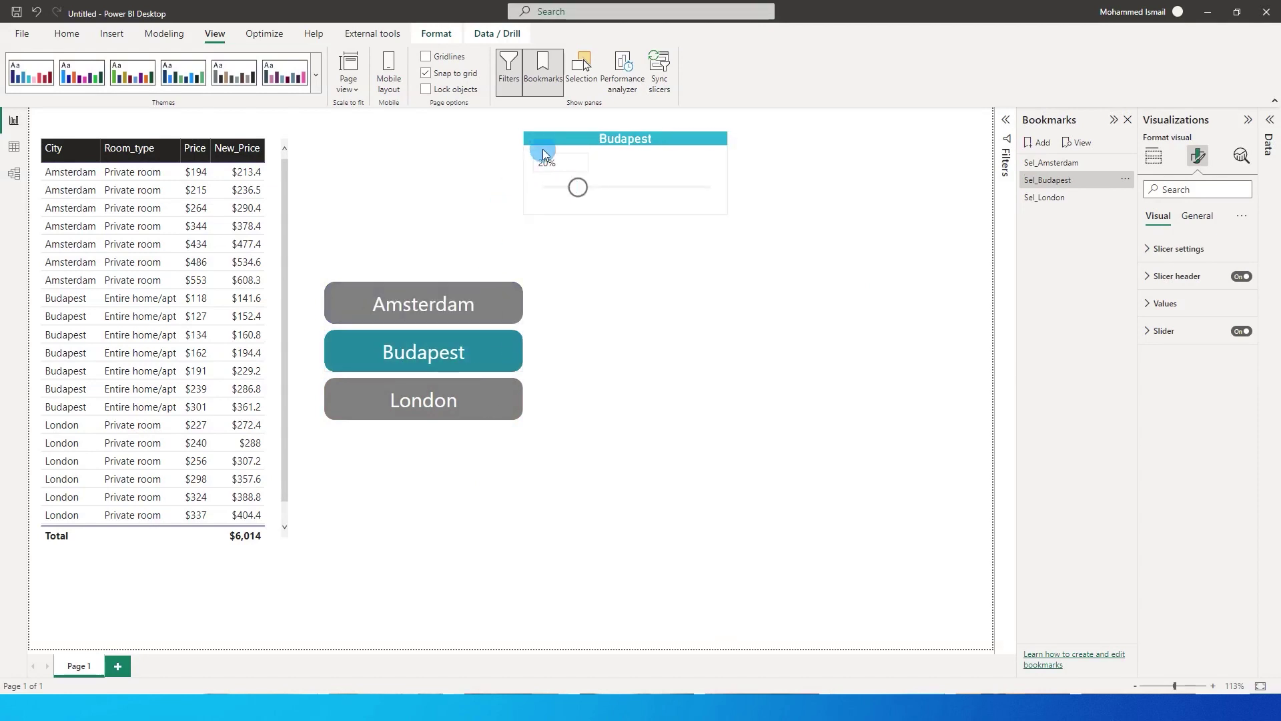
{"action": "left_click", "coordinate": [553, 189]}
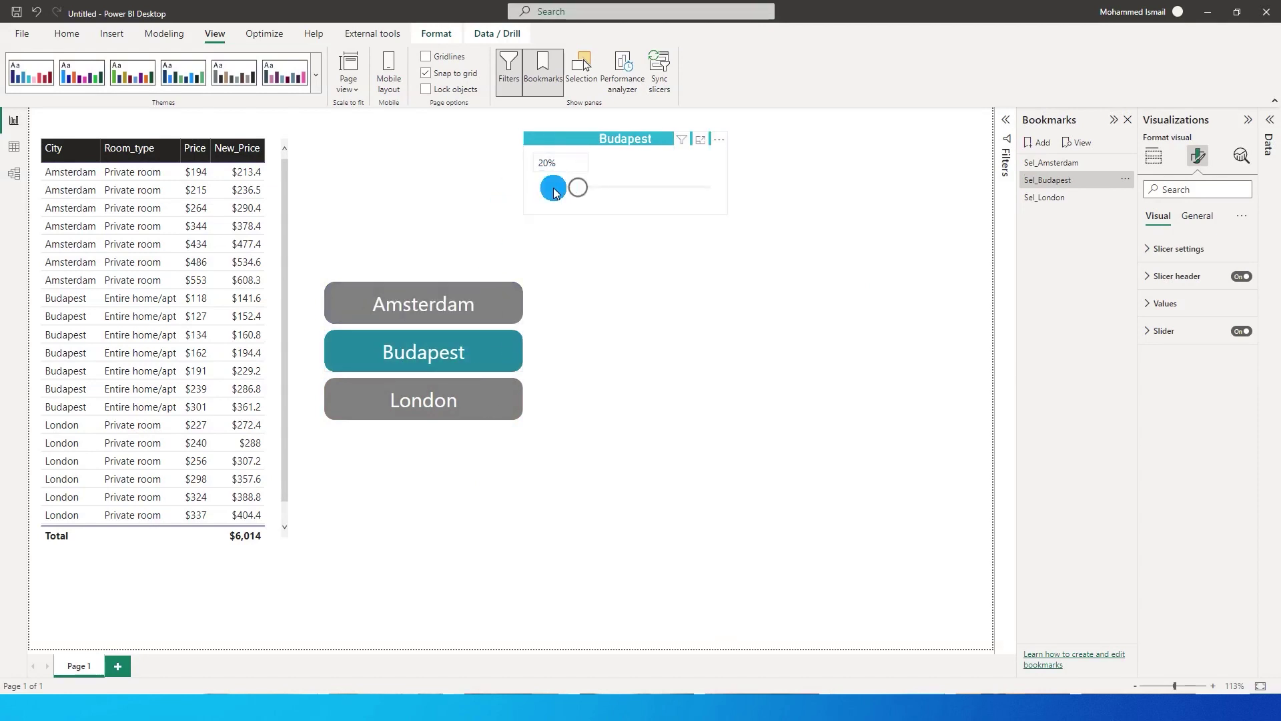
{"action": "left_click", "coordinate": [567, 215]}
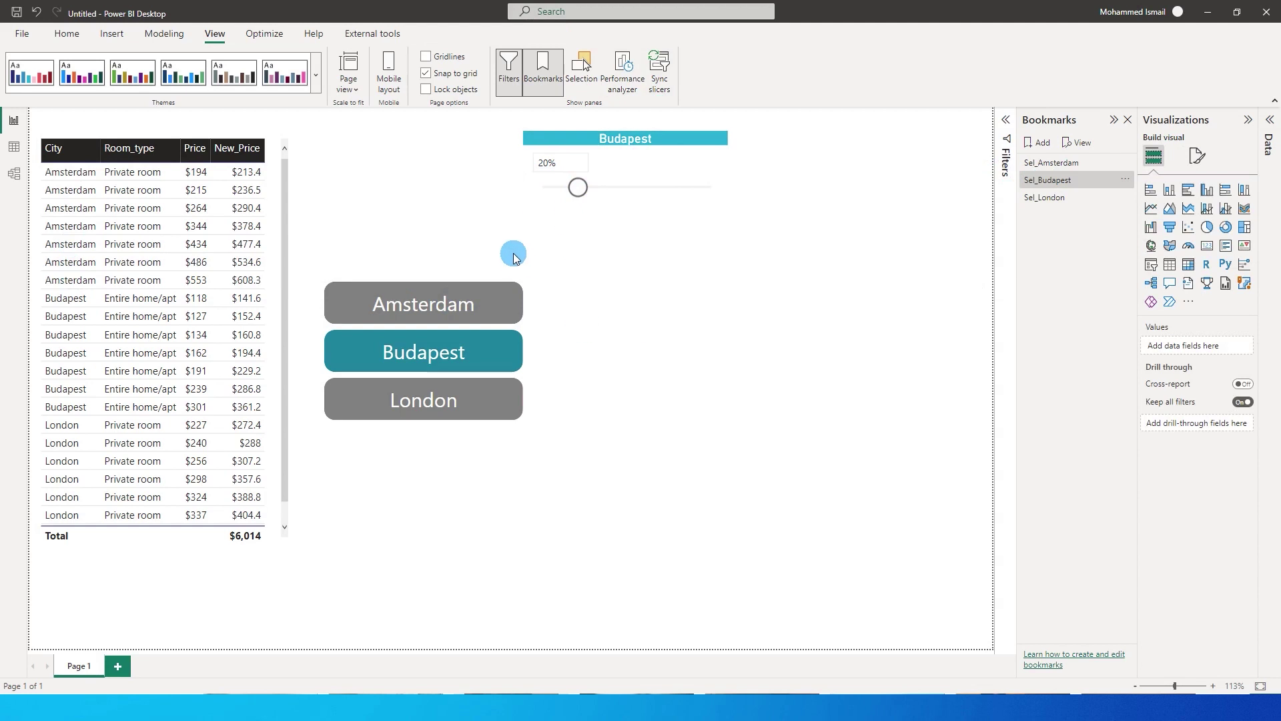
Step: Turn off the Data option for the Sel_London, Sel_Budapest and Sel_Amsterdam bookmarks
{"action": "left_click", "coordinate": [1125, 179]}
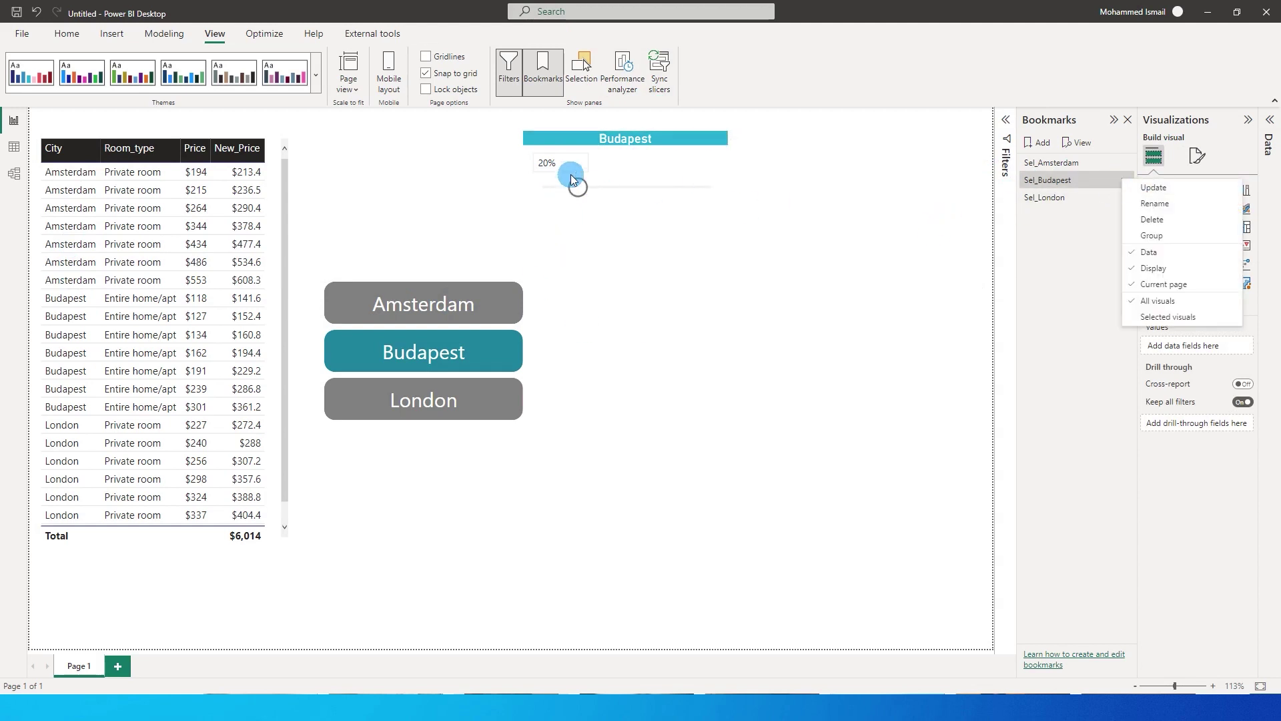
{"action": "left_click", "coordinate": [455, 396]}
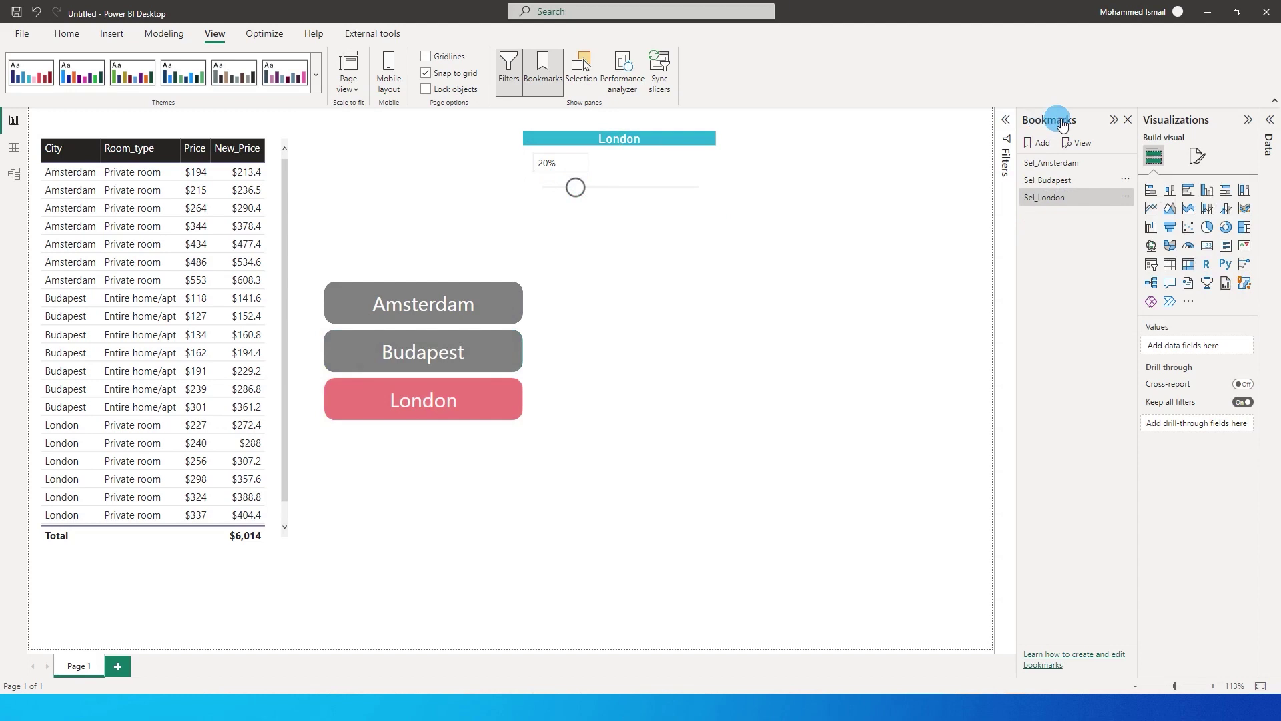
{"action": "left_click", "coordinate": [1126, 197]}
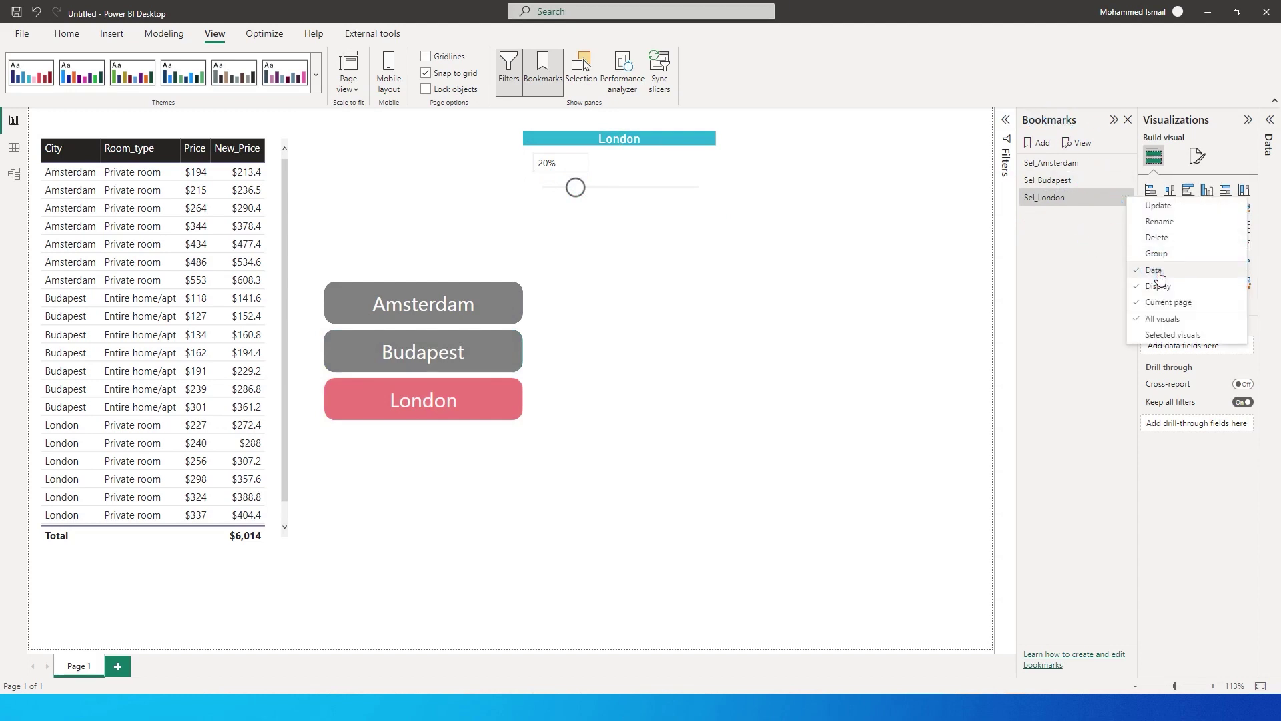
{"action": "left_click", "coordinate": [1119, 222]}
{"action": "left_click", "coordinate": [1127, 181]}
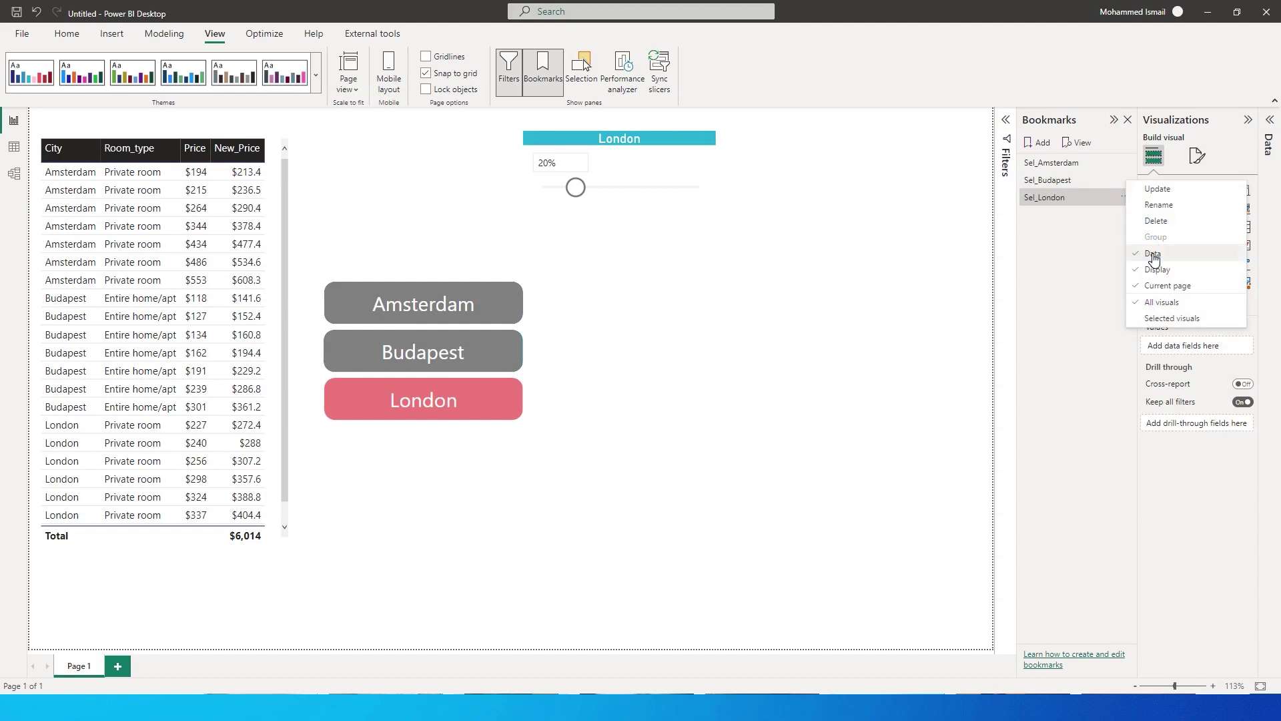
{"action": "left_click", "coordinate": [1138, 187]}
{"action": "left_click", "coordinate": [1128, 163]}
{"action": "left_click", "coordinate": [1125, 232]}
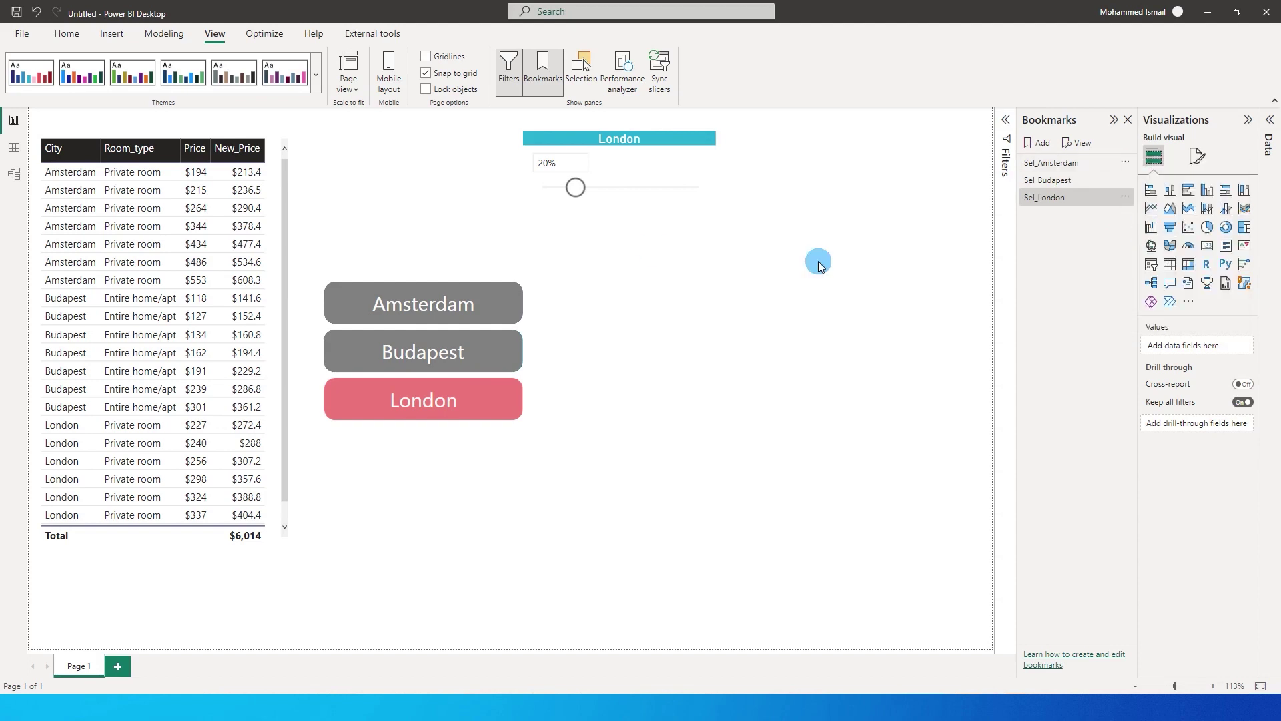
Step: Set the London, Budapest and Amsterdam slicers to 0%, switching between them with the city buttons
{"action": "left_click", "coordinate": [585, 190]}
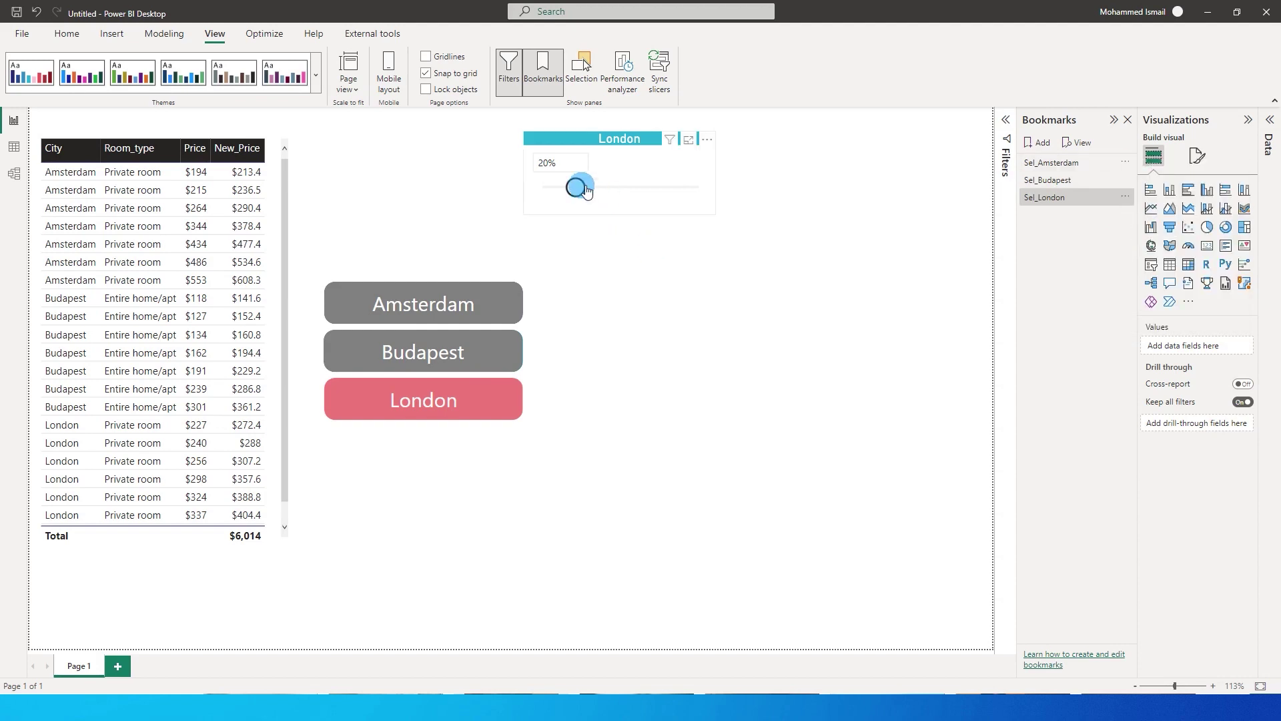
{"action": "left_click", "coordinate": [470, 340], "text": "ctrl"}
{"action": "left_click", "coordinate": [460, 298], "text": "ctrl"}
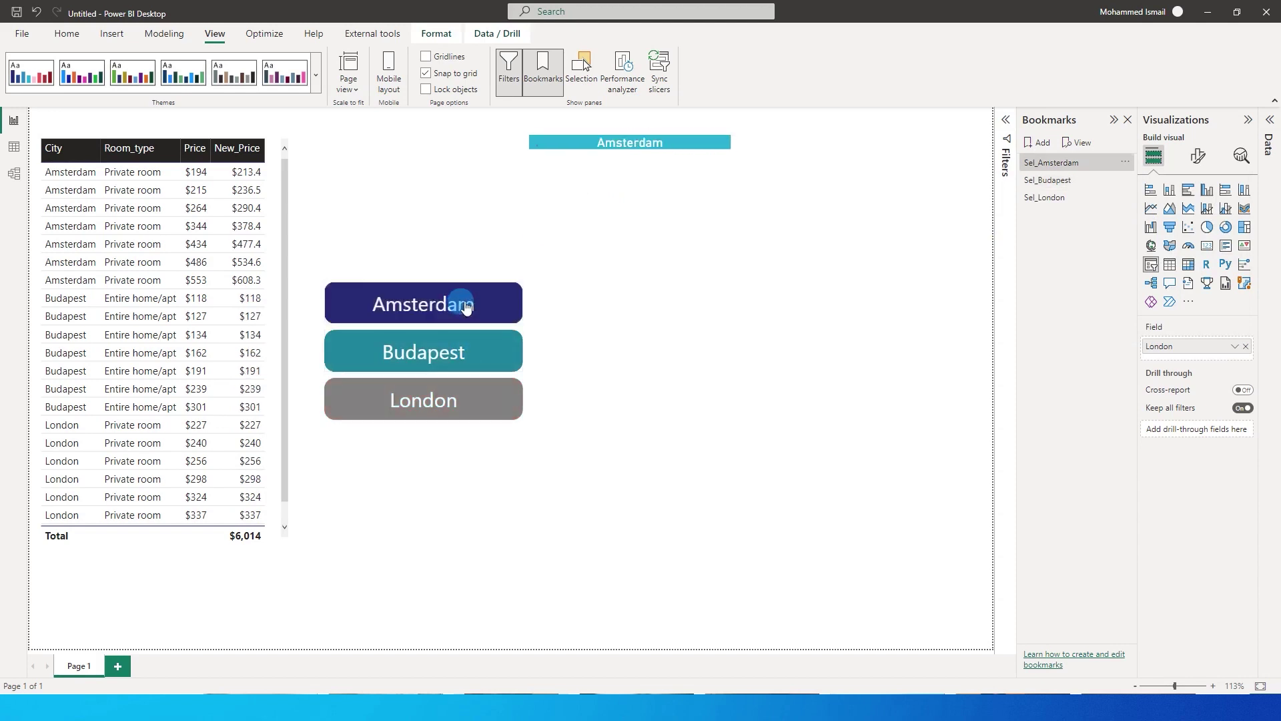
{"action": "left_click", "coordinate": [564, 191]}
{"action": "left_click", "coordinate": [452, 354]}
{"action": "left_click", "coordinate": [562, 185]}
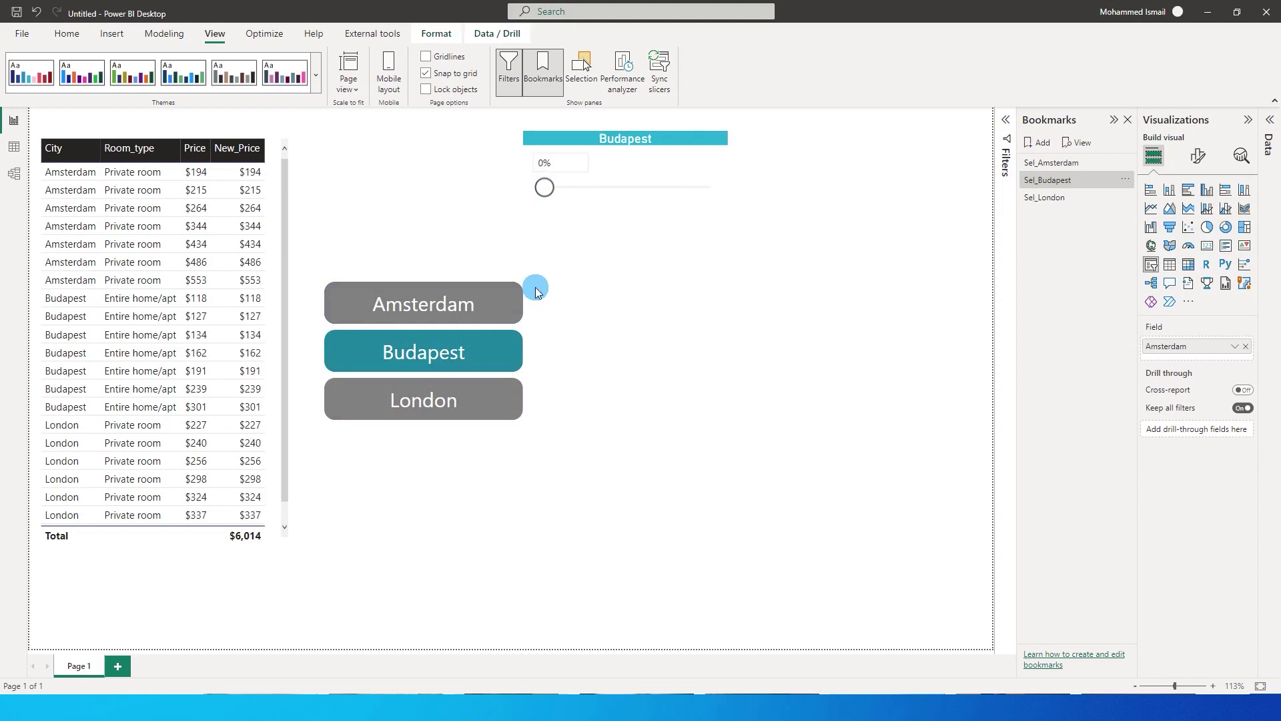
Step: Switch to London and set its slicer to 20%, and do the same for the Budapest slicer
{"action": "left_click", "coordinate": [475, 401], "text": "ctrl"}
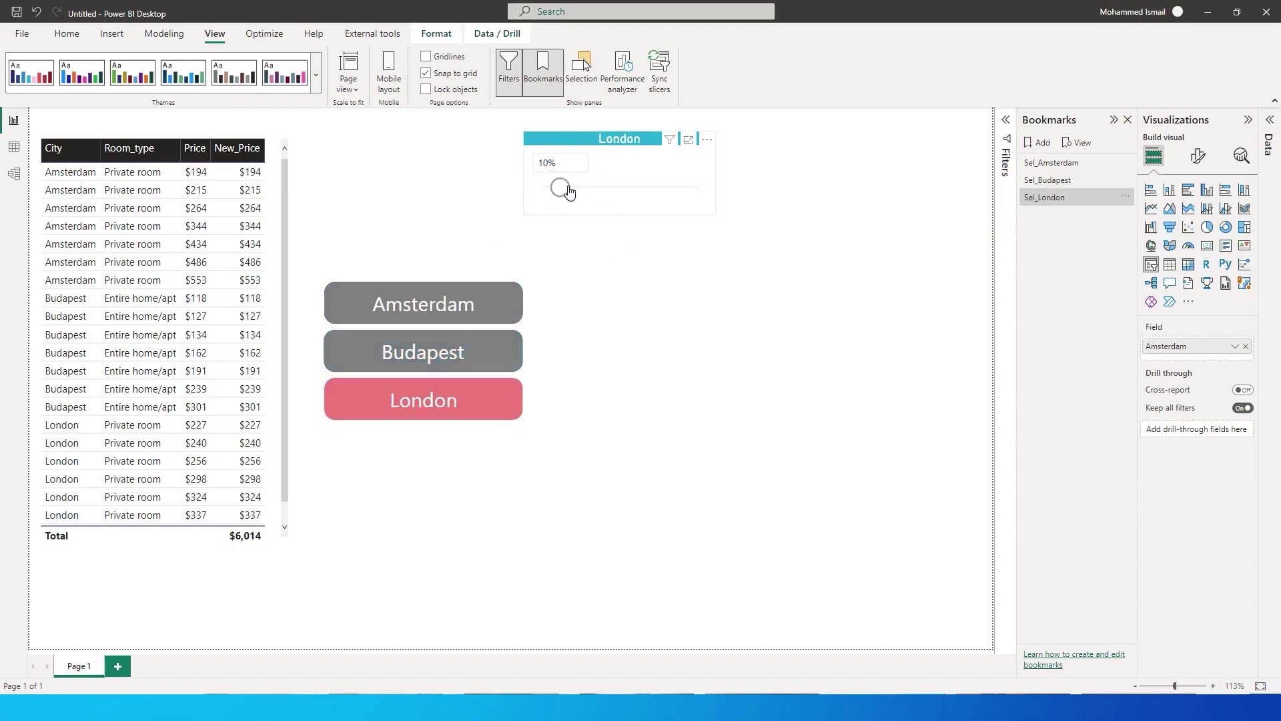
{"action": "left_click", "coordinate": [633, 190]}
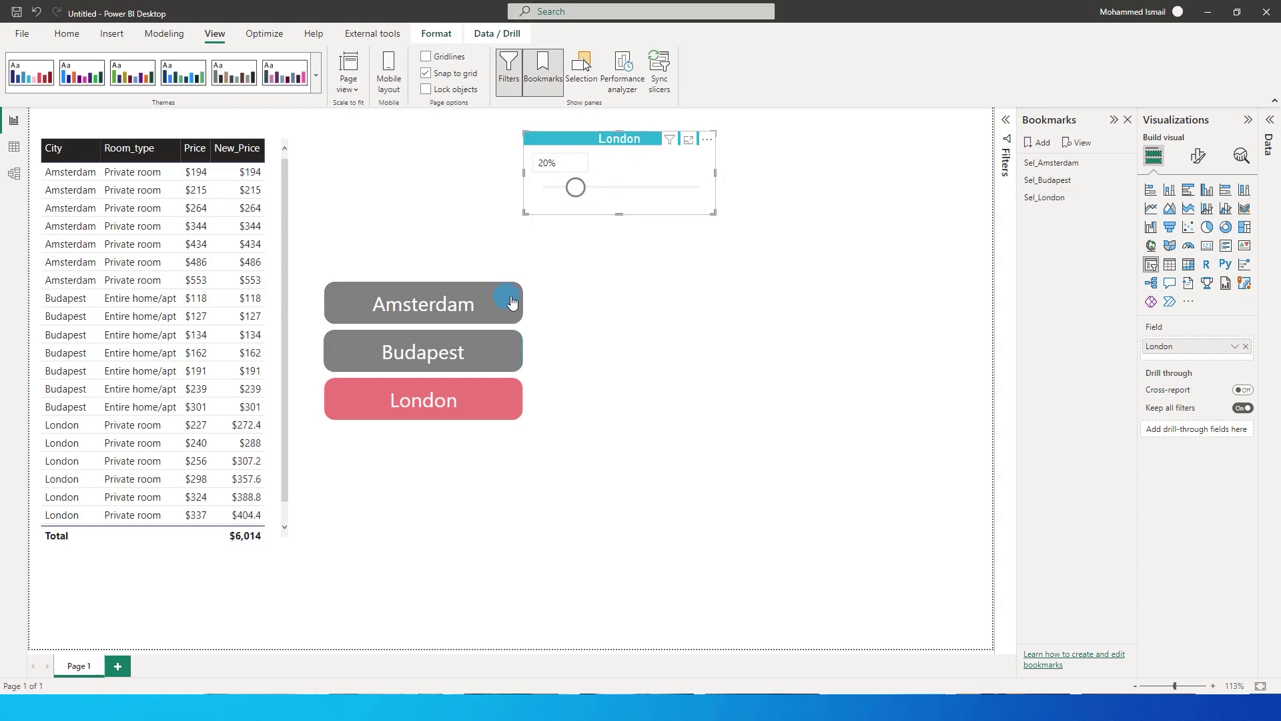
{"action": "left_click", "coordinate": [441, 353], "text": "ctrl"}
{"action": "left_click", "coordinate": [586, 191]}
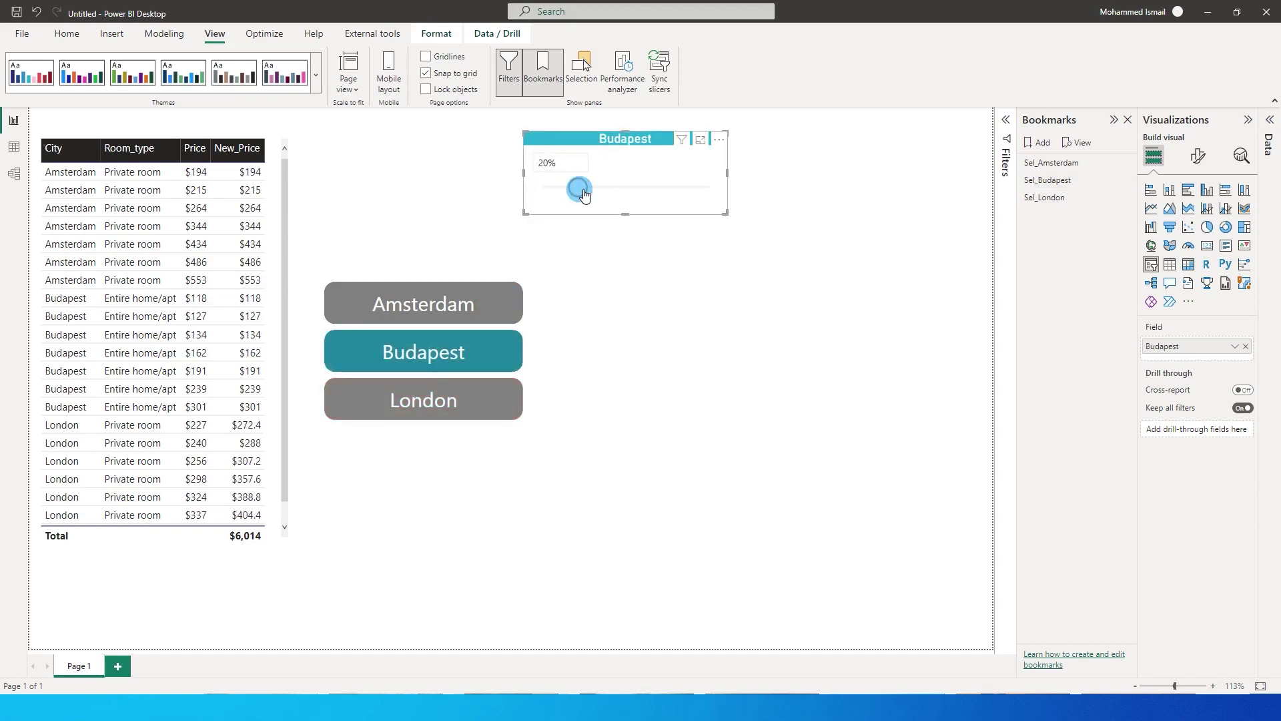
Step: Switch to Amsterdam and set its slicer to 40%, and check the Budapest and London slicer values through their buttons
{"action": "left_click", "coordinate": [426, 301], "text": "ctrl"}
{"action": "left_click", "coordinate": [568, 184]}
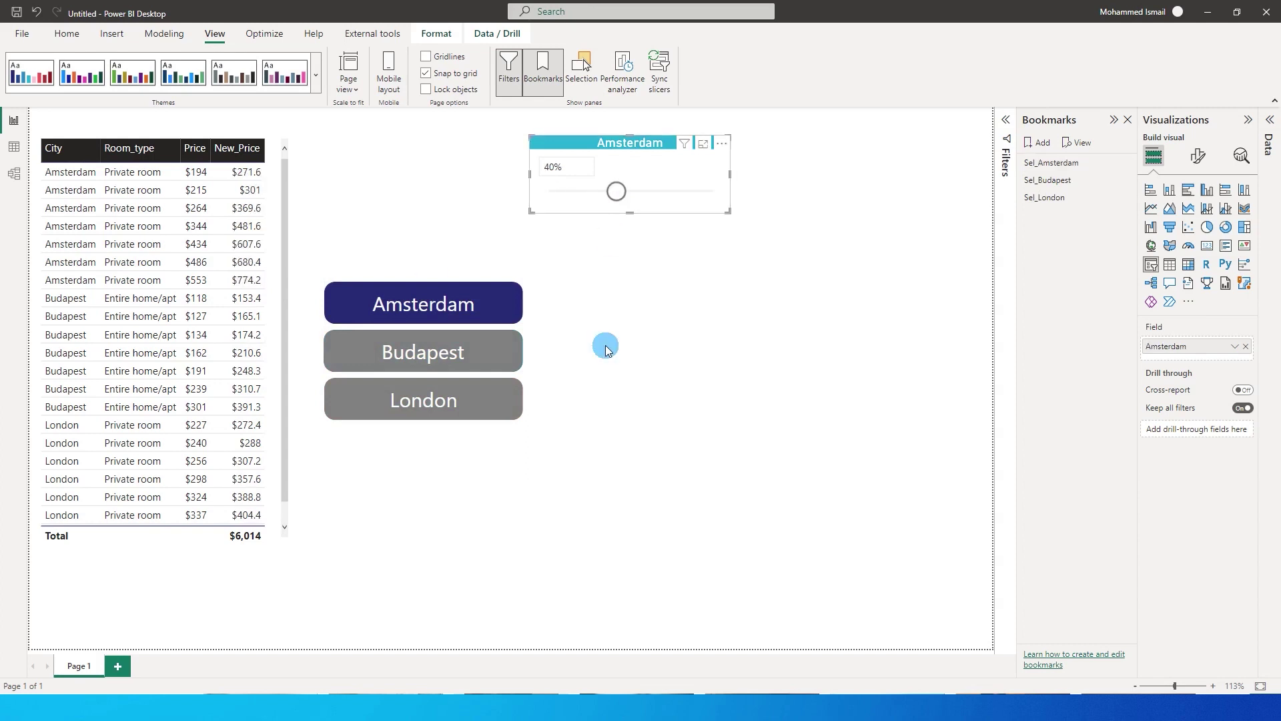
{"action": "left_click", "coordinate": [463, 350], "text": "ctrl"}
{"action": "left_click", "coordinate": [574, 185]}
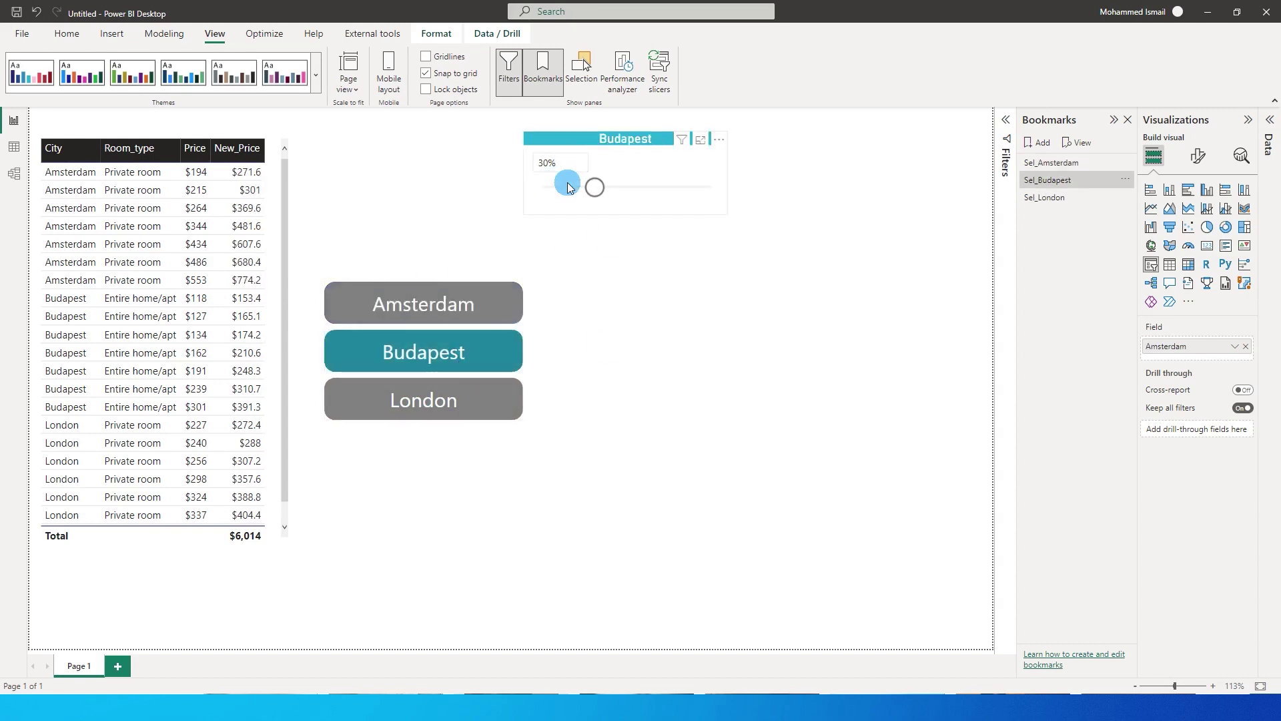
{"action": "left_click", "coordinate": [452, 399], "text": "ctrl"}
{"action": "left_click", "coordinate": [608, 145]}
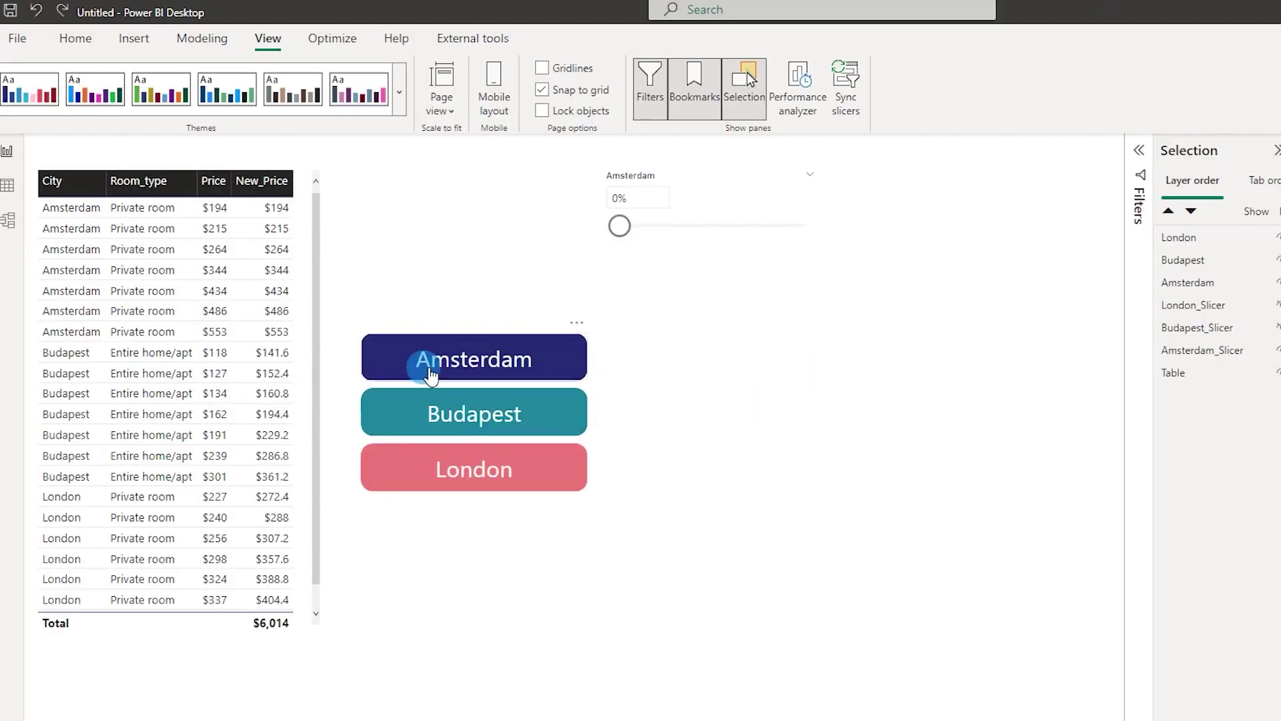
Step: Duplicate the Amsterdam, Budapest and London buttons together and place the copies to the right of the originals
{"action": "left_click", "coordinate": [474, 361], "text": "ctrl"}
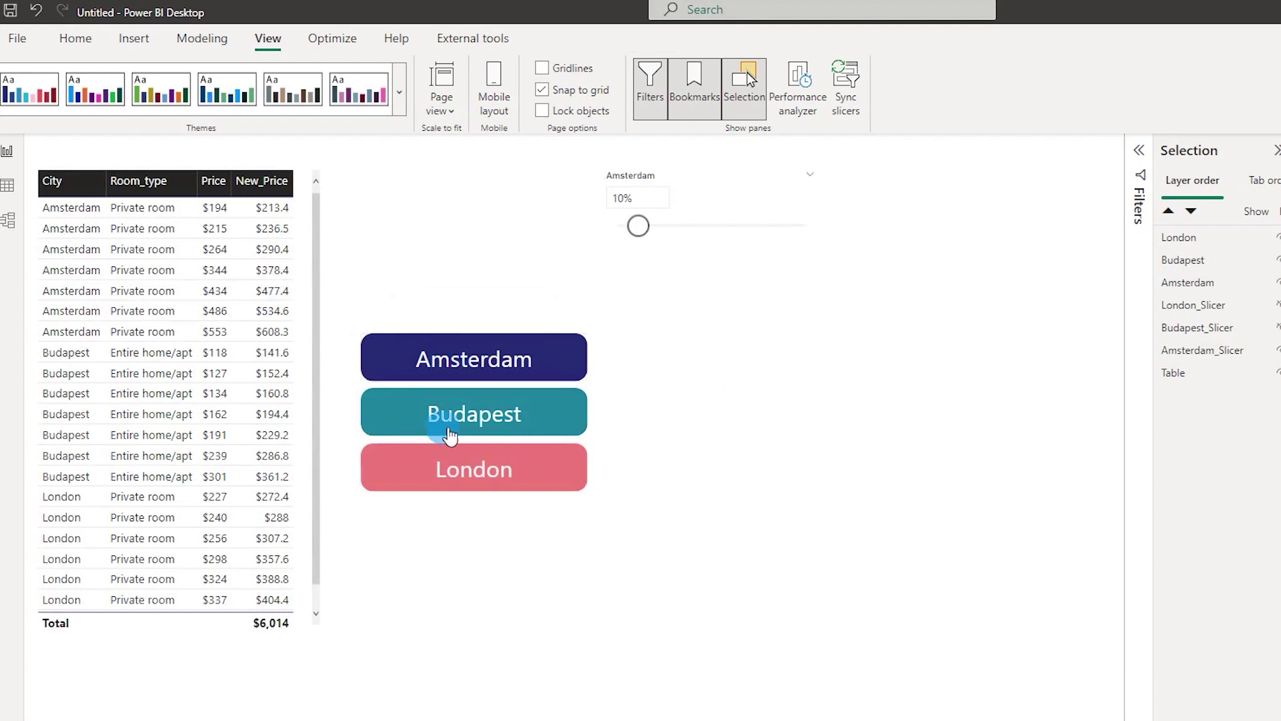
{"action": "left_click", "coordinate": [480, 469], "text": "ctrl"}
{"action": "left_click", "coordinate": [481, 469], "text": "ctrl"}
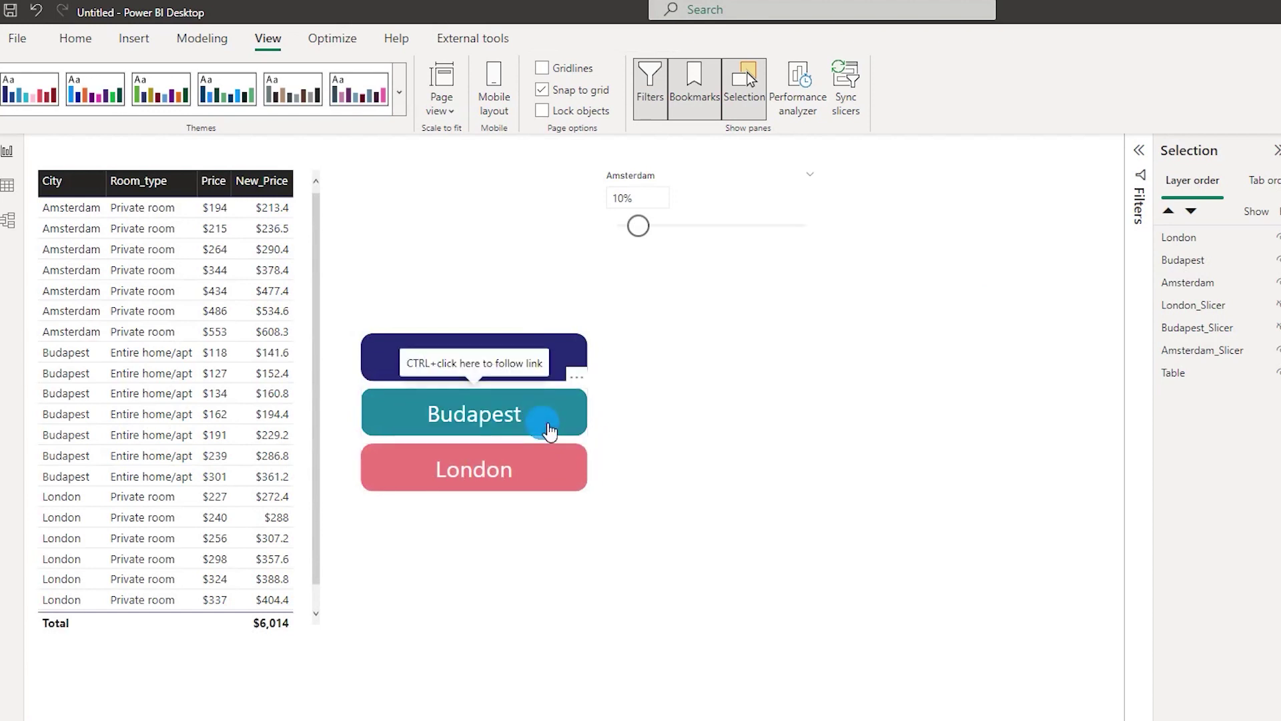
{"action": "left_click", "coordinate": [700, 400]}
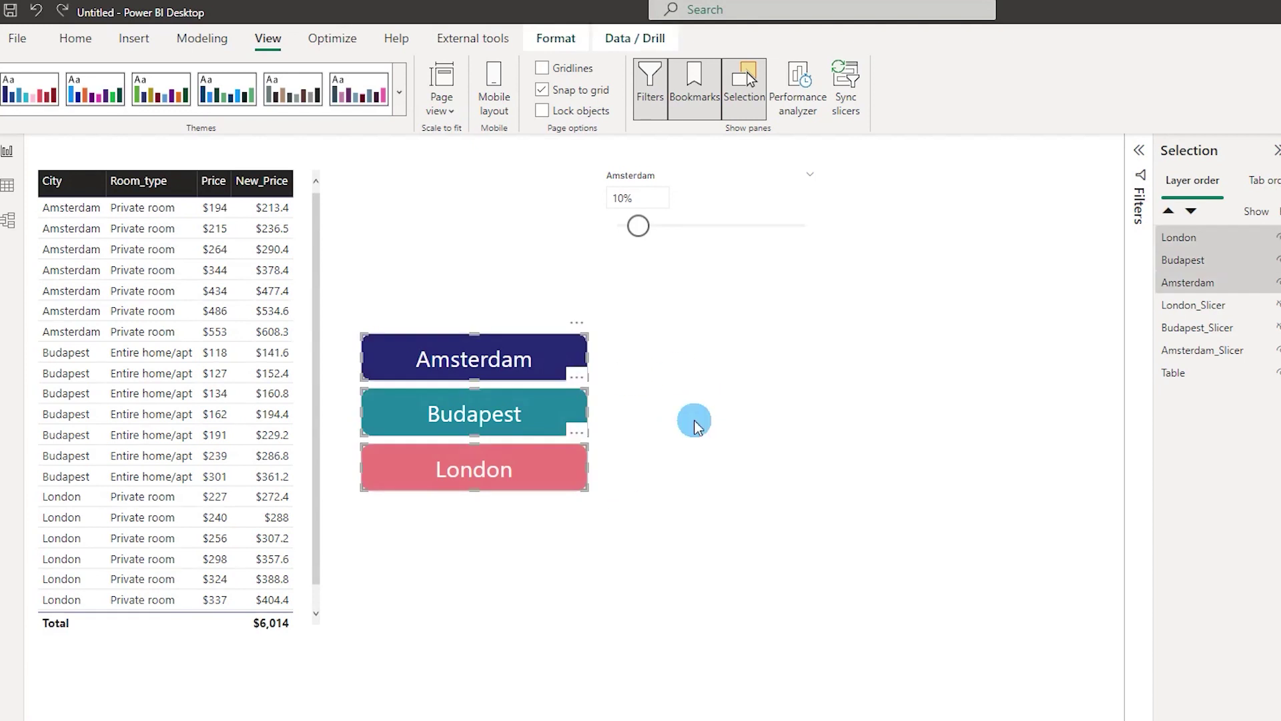
{"action": "left_click_drag", "start_coordinate": [647, 294], "coordinate": [342, 537]}
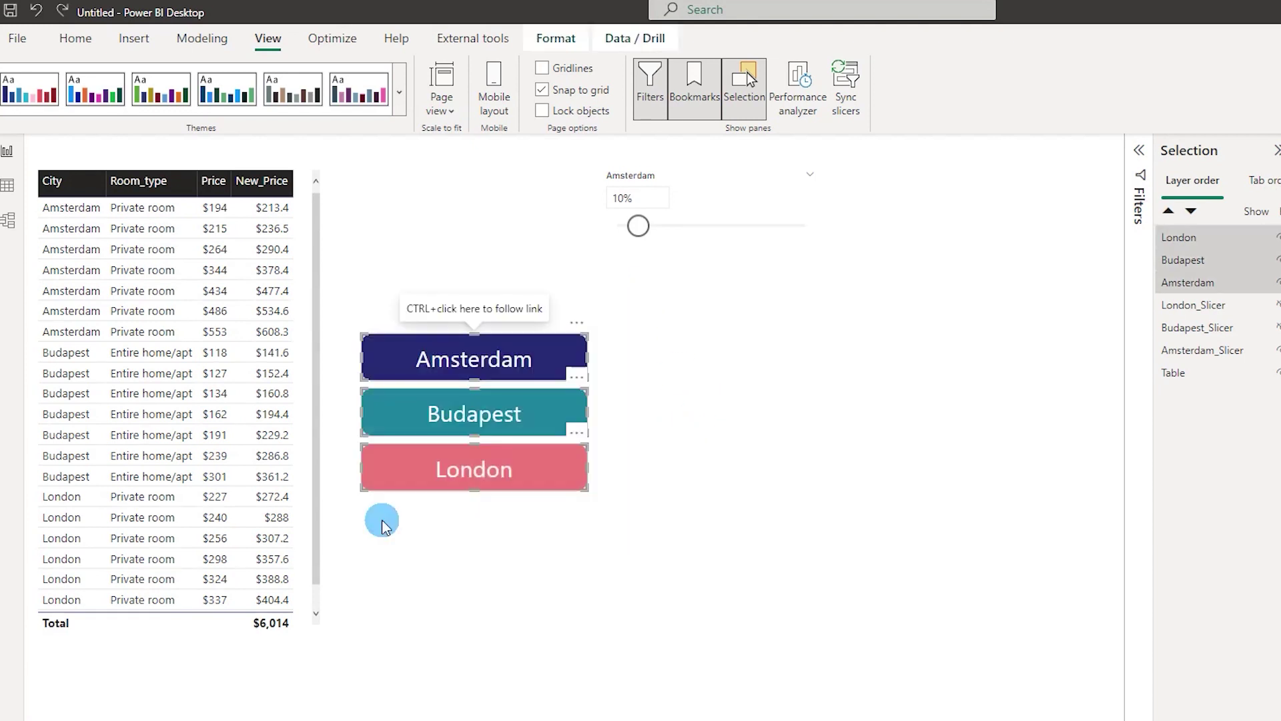
{"action": "left_click_drag", "start_coordinate": [547, 489], "coordinate": [800, 480]}
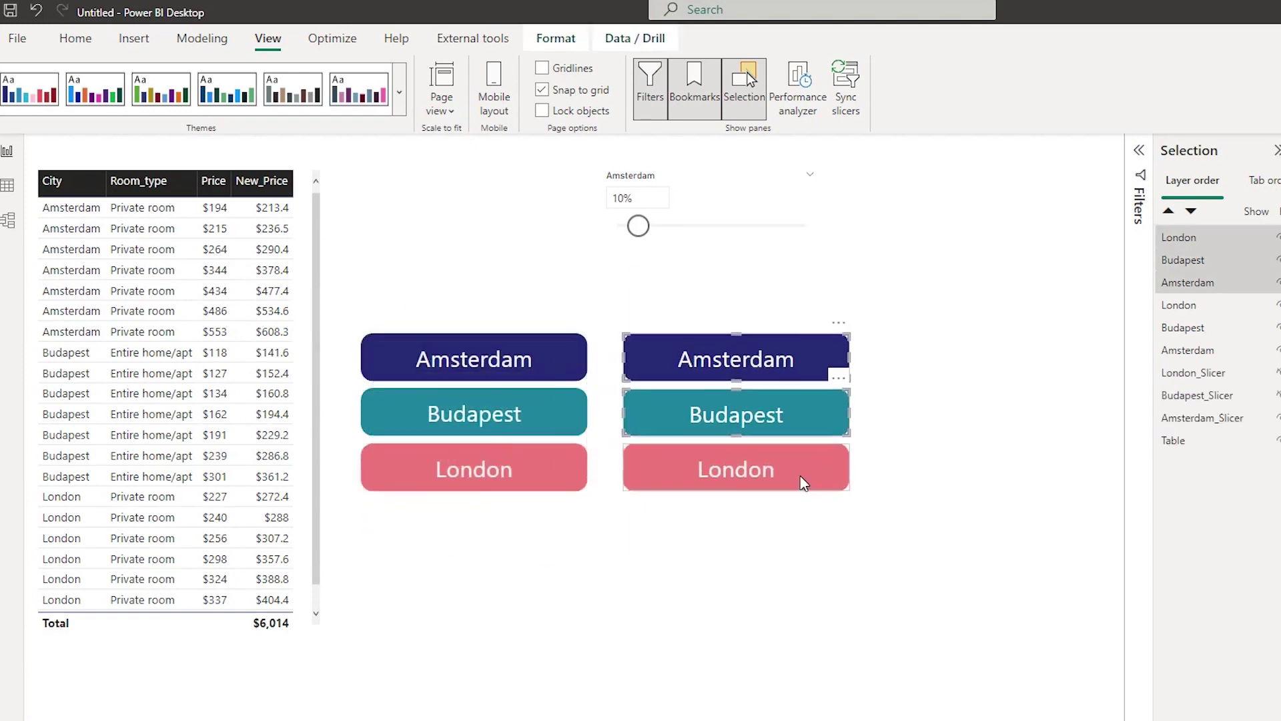
{"action": "left_click", "coordinate": [806, 559]}
Step: Change the fill colour of the duplicated Amsterdam, Budapest and London buttons to dark grey
{"action": "left_click", "coordinate": [821, 366]}
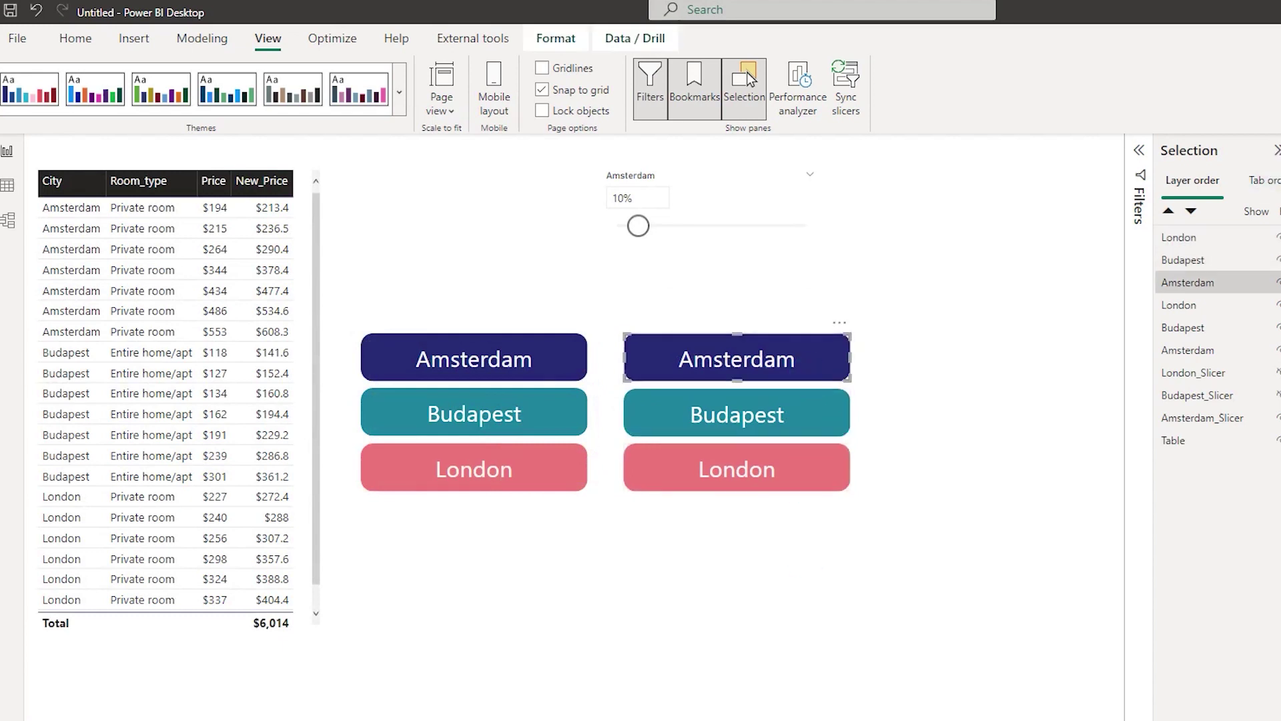
{"action": "left_click", "coordinate": [1120, 309]}
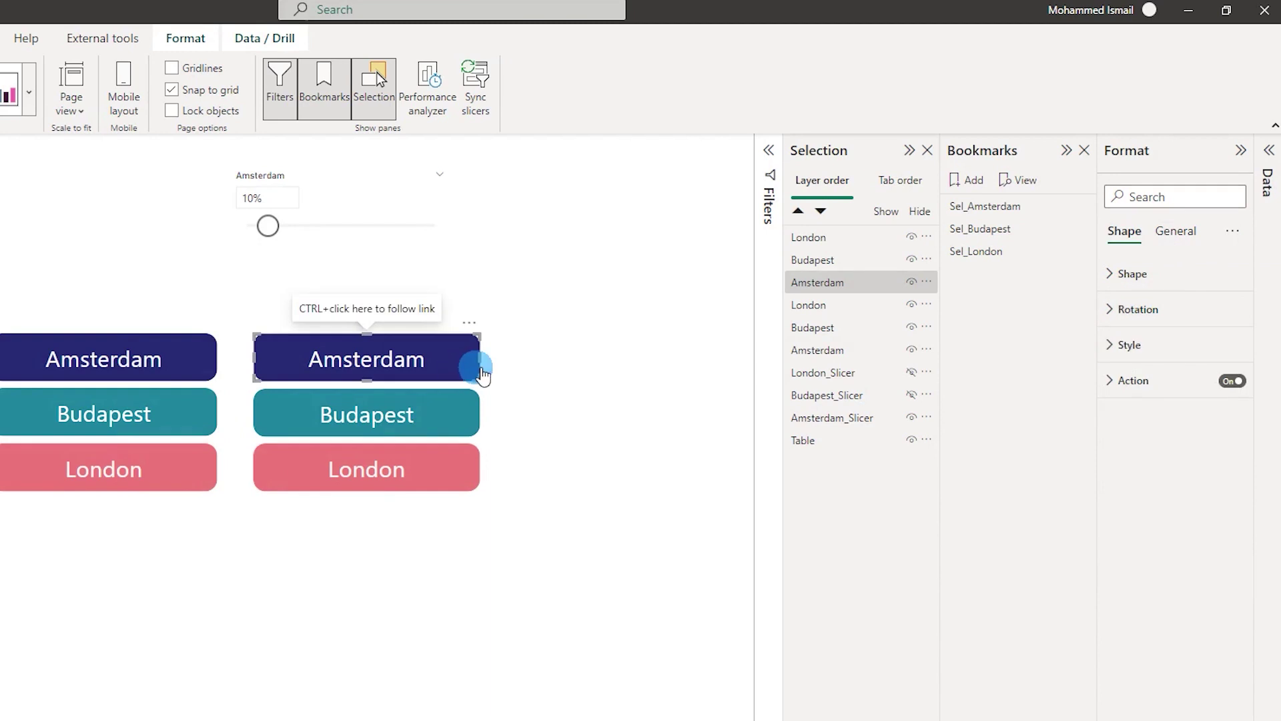
{"action": "left_click", "coordinate": [1128, 345]}
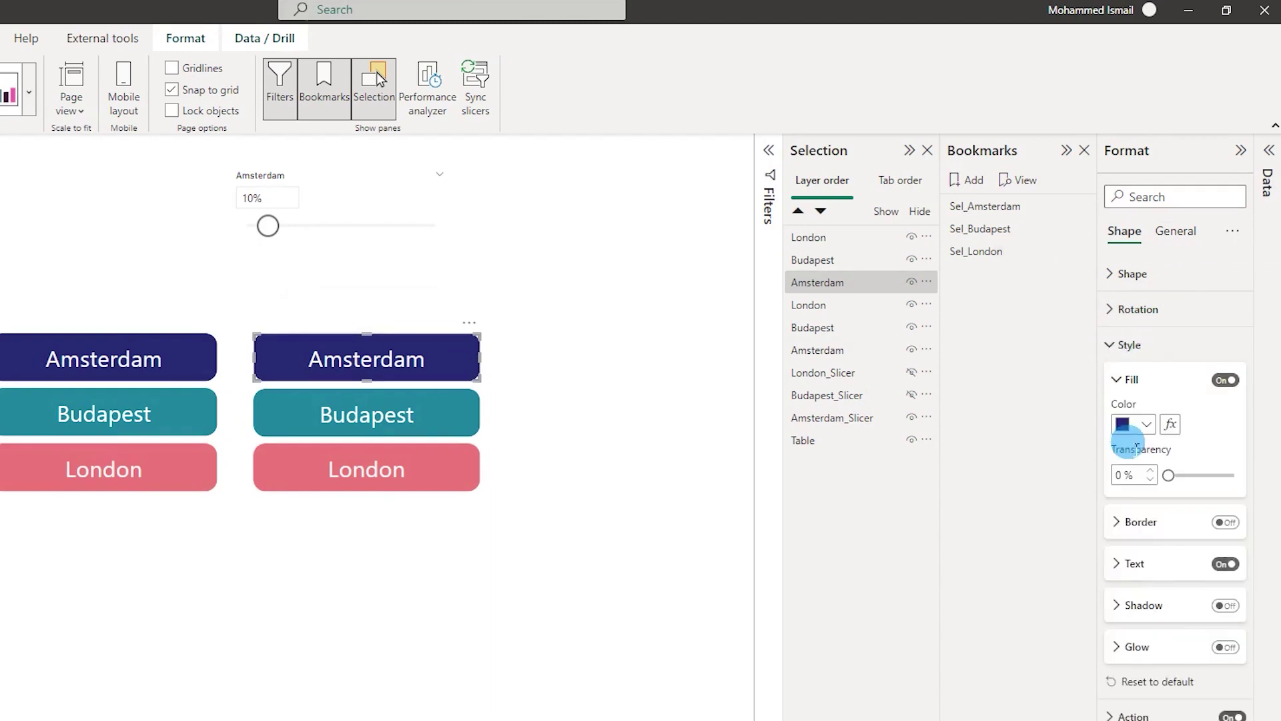
{"action": "left_click", "coordinate": [1134, 424]}
{"action": "left_click", "coordinate": [1026, 596]}
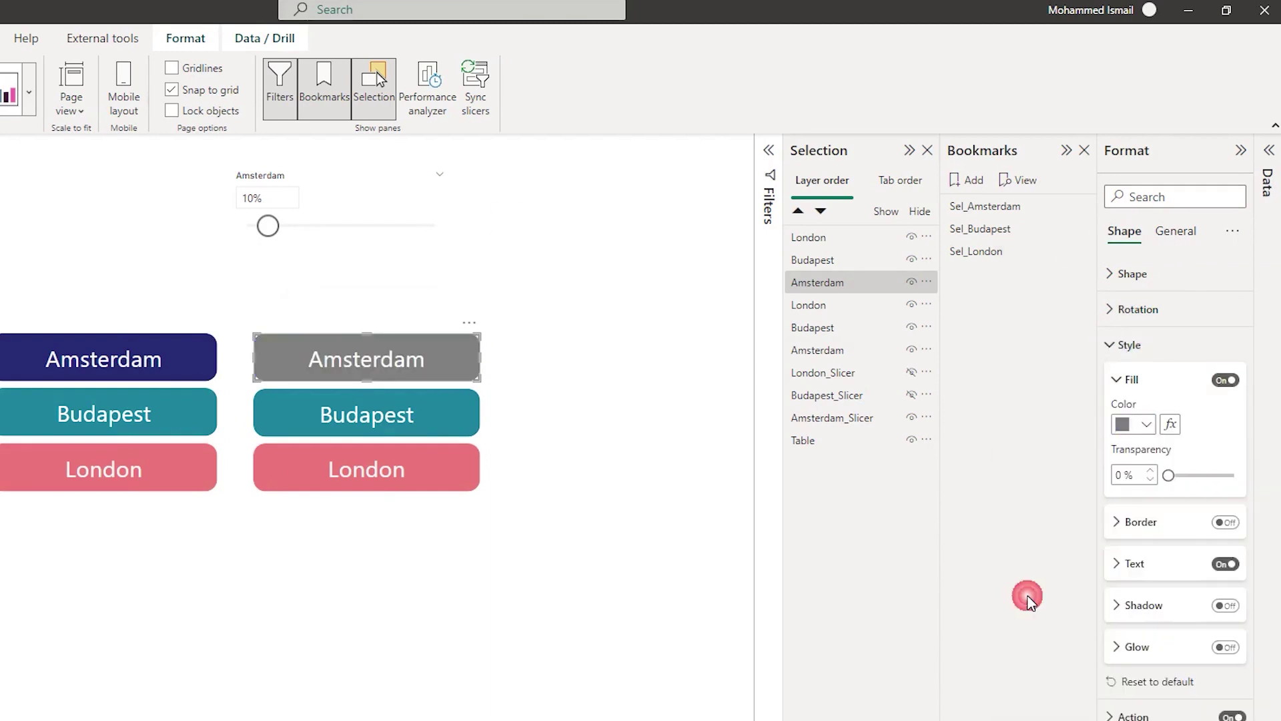
{"action": "left_click", "coordinate": [431, 422]}
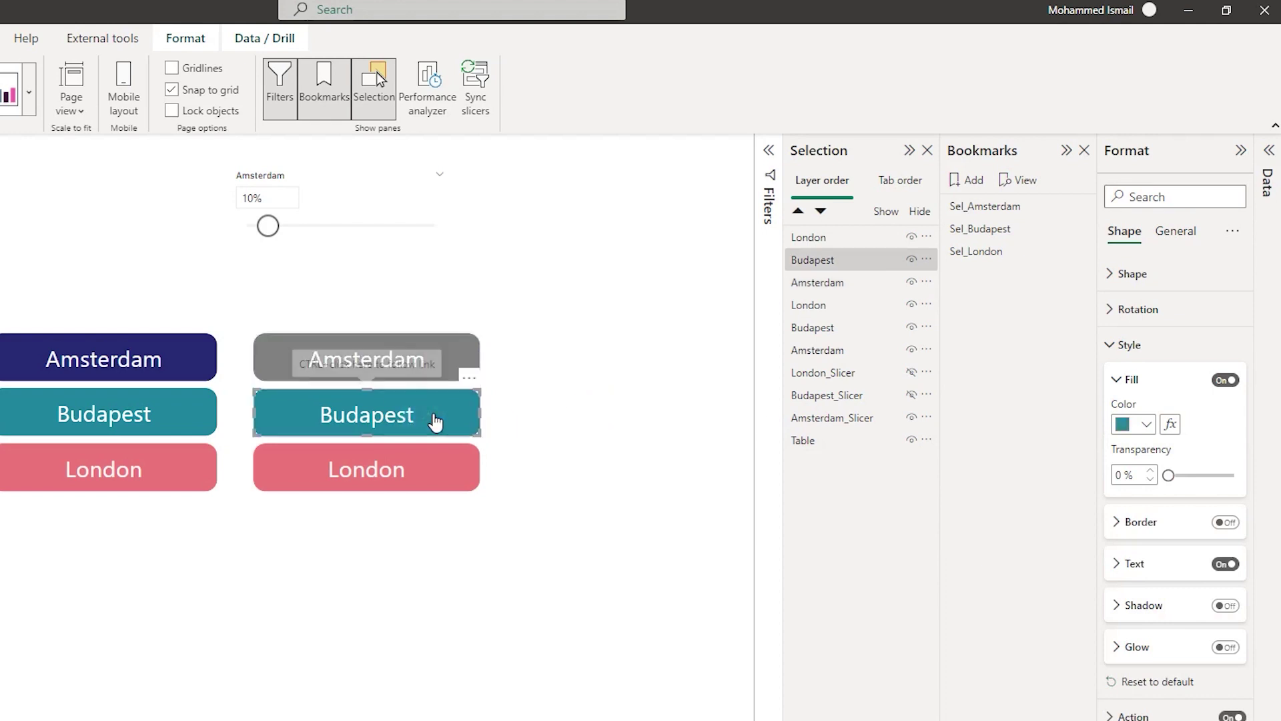
{"action": "left_click", "coordinate": [1145, 424]}
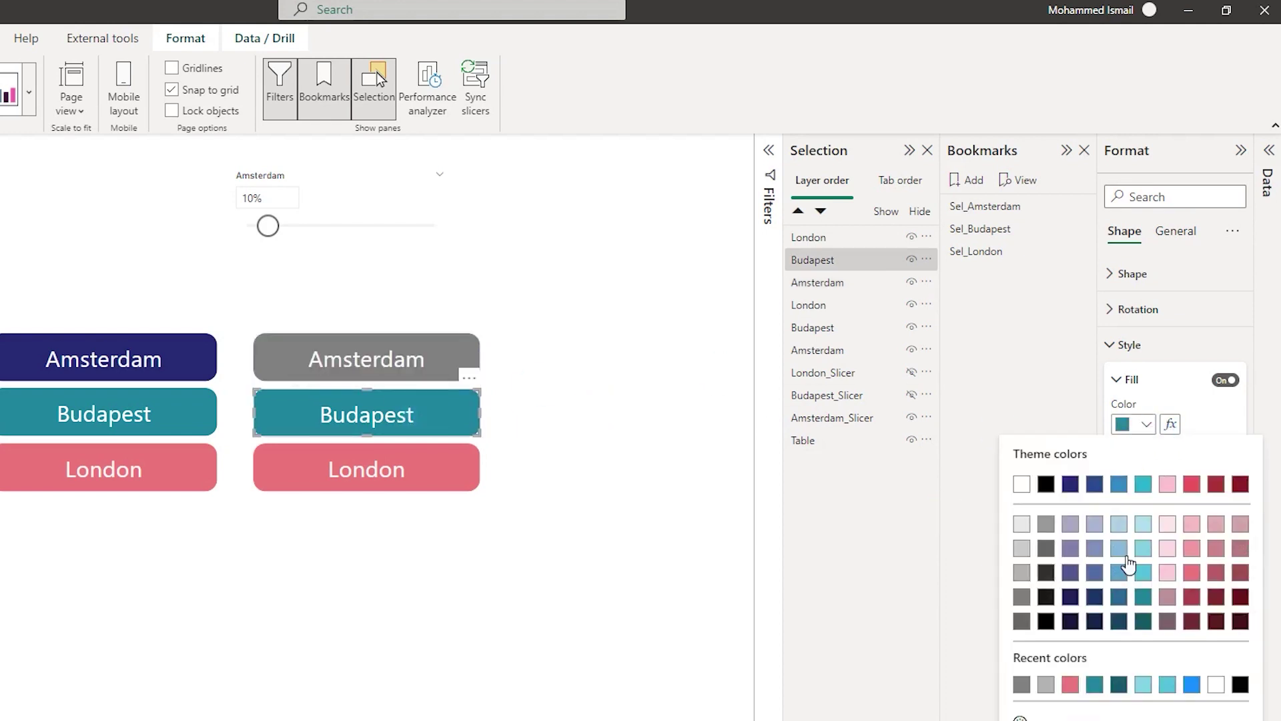
{"action": "left_click", "coordinate": [1022, 620]}
{"action": "left_click", "coordinate": [409, 471]}
{"action": "left_click", "coordinate": [1144, 427]}
{"action": "left_click", "coordinate": [1017, 594]}
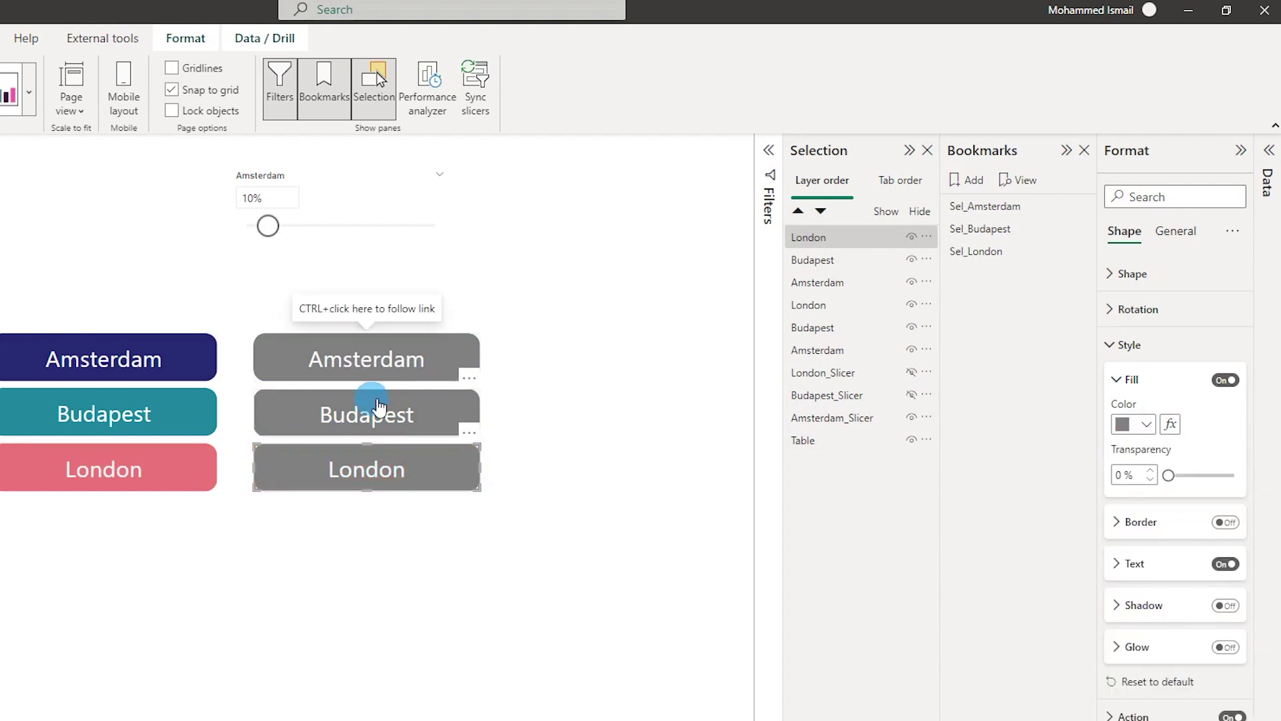
Step: Rename the grey Amsterdam button's layer as Dis_Amsterdam
{"action": "left_click", "coordinate": [507, 440]}
{"action": "left_click_drag", "start_coordinate": [549, 300], "coordinate": [323, 528]}
{"action": "left_click", "coordinate": [435, 379]}
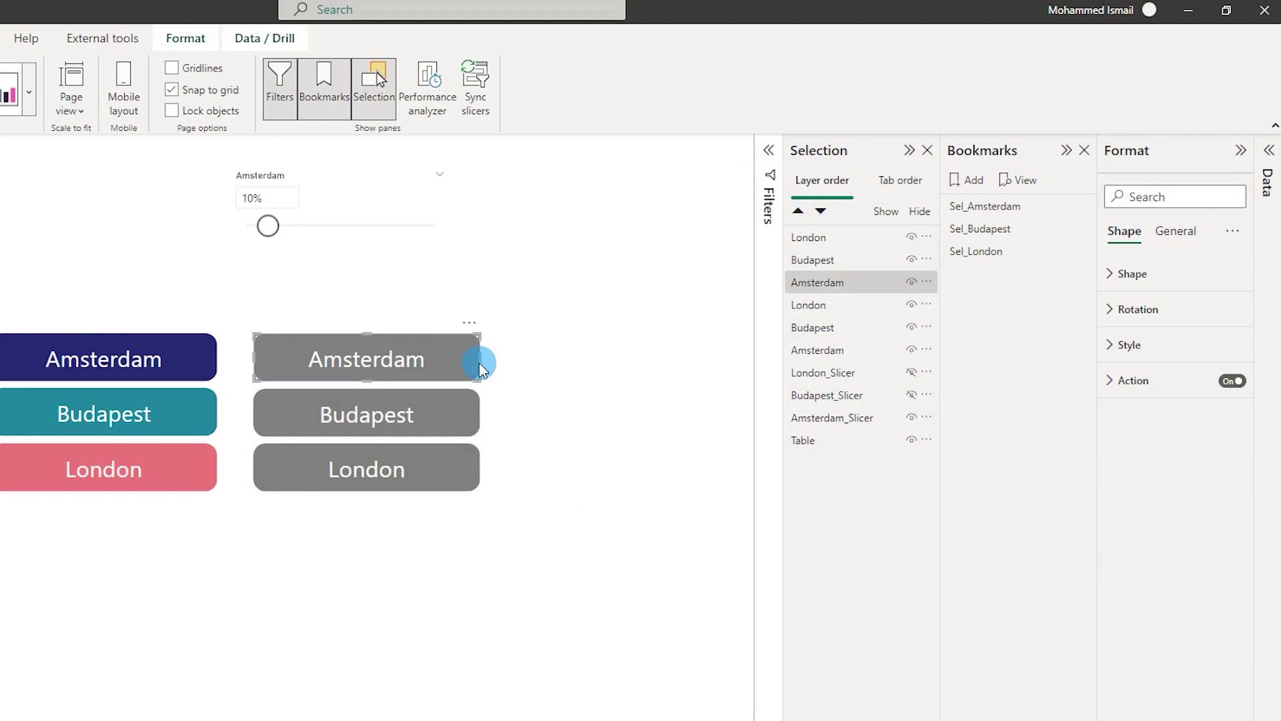
{"action": "double_click", "coordinate": [823, 282]}
{"action": "left_click", "coordinate": [881, 288]}
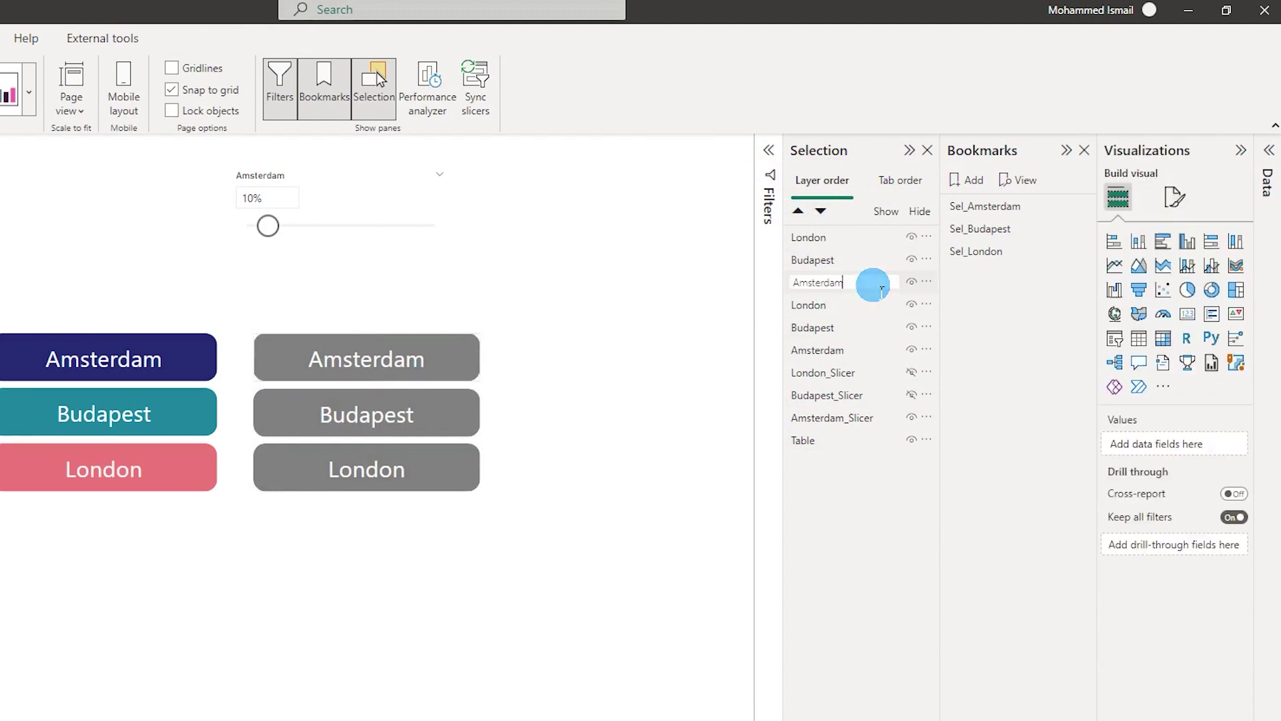
{"action": "type", "text": "Dis_"}
{"action": "left_click", "coordinate": [538, 472]}
Step: Rename the layers of the grey Budapest and London buttons as Dis_Budapest and Dis_London
{"action": "left_click", "coordinate": [433, 399]}
{"action": "left_click", "coordinate": [809, 328]}
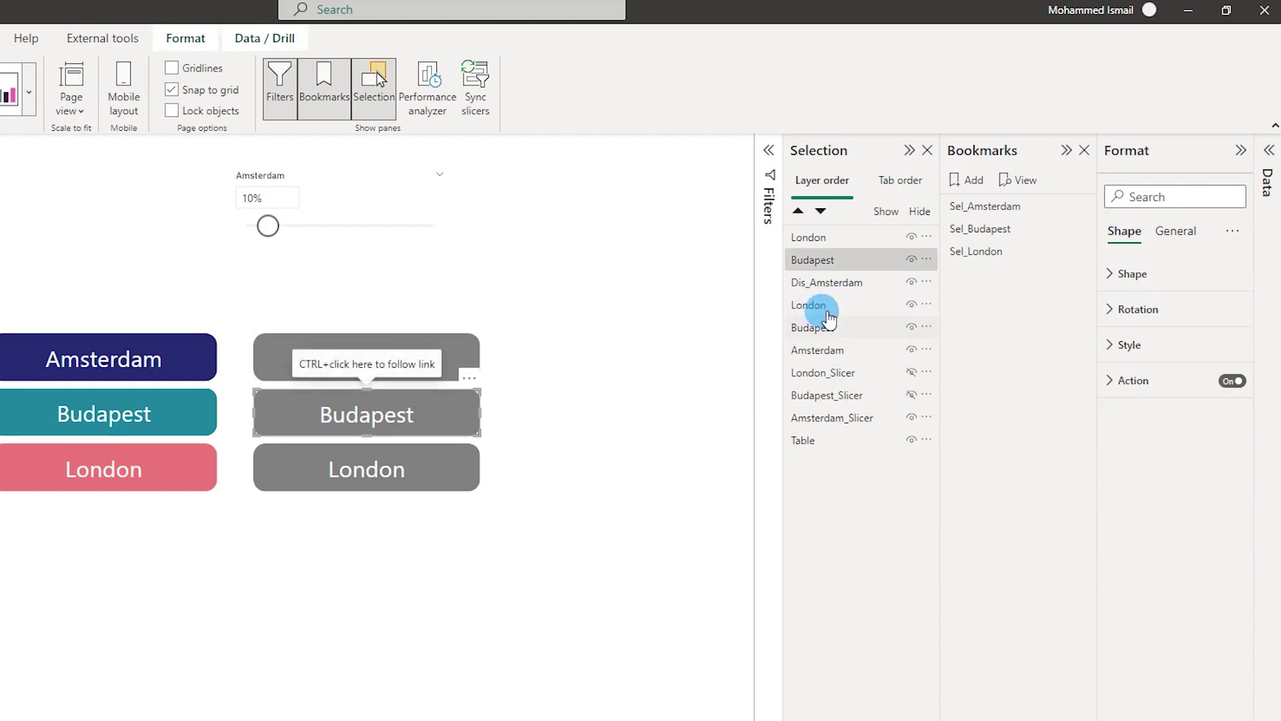
{"action": "double_click", "coordinate": [821, 260]}
{"action": "left_click", "coordinate": [851, 262]}
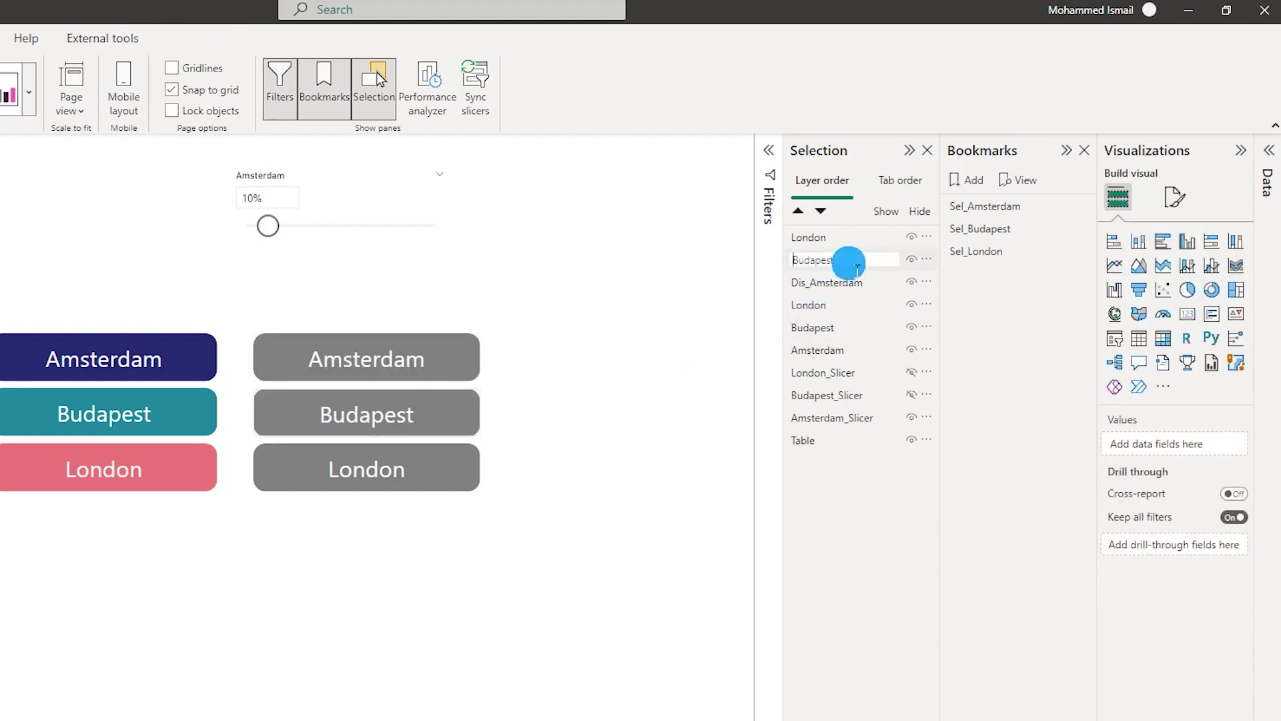
{"action": "key", "text": "Return"}
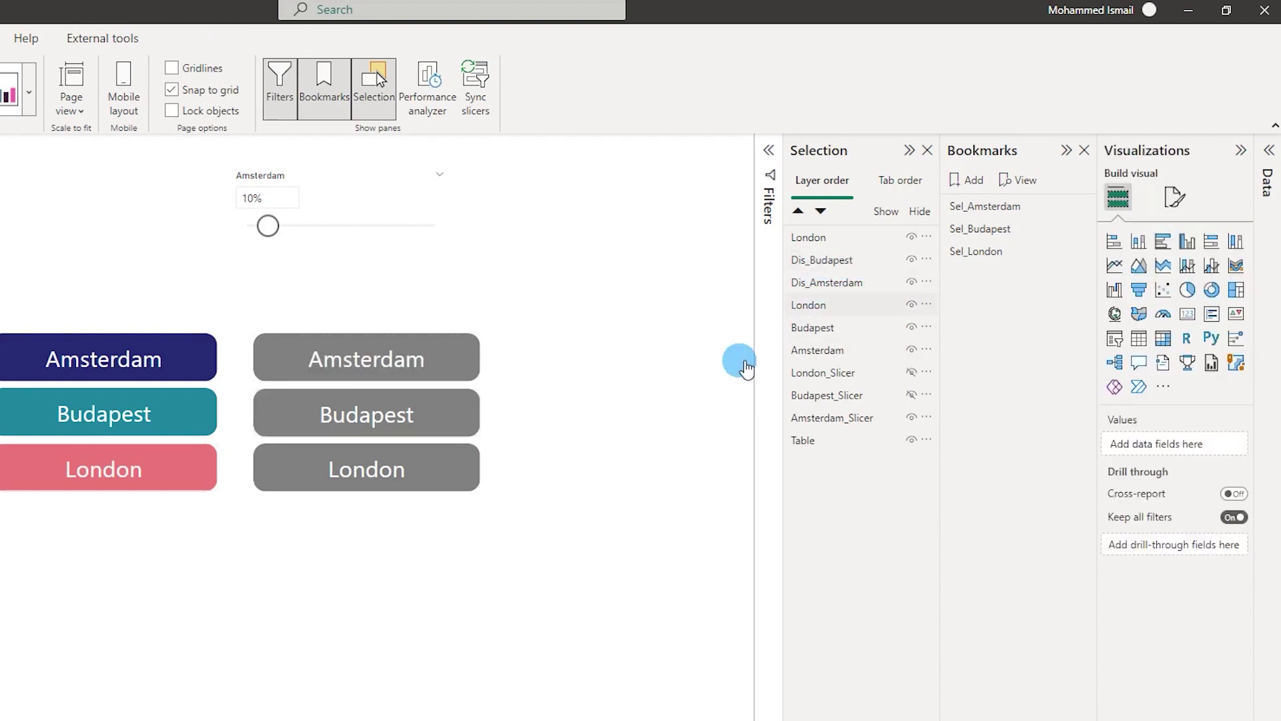
{"action": "left_click", "coordinate": [418, 475]}
{"action": "double_click", "coordinate": [817, 239]}
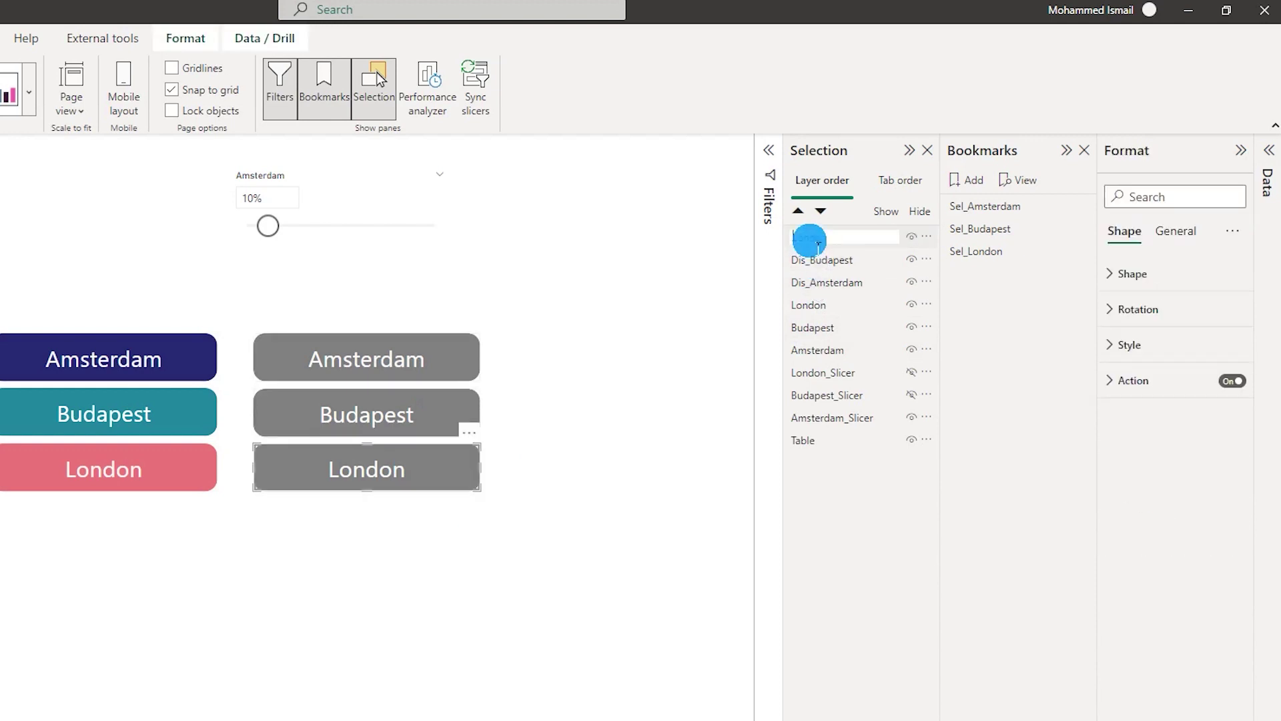
{"action": "key", "text": "Return"}
Step: Move the three grey buttons together so they exactly cover the coloured city buttons
{"action": "left_click", "coordinate": [700, 523]}
{"action": "left_click_drag", "start_coordinate": [560, 313], "coordinate": [260, 510]}
{"action": "left_click_drag", "start_coordinate": [471, 511], "coordinate": [458, 509]}
{"action": "left_click_drag", "start_coordinate": [481, 475], "coordinate": [382, 485]}
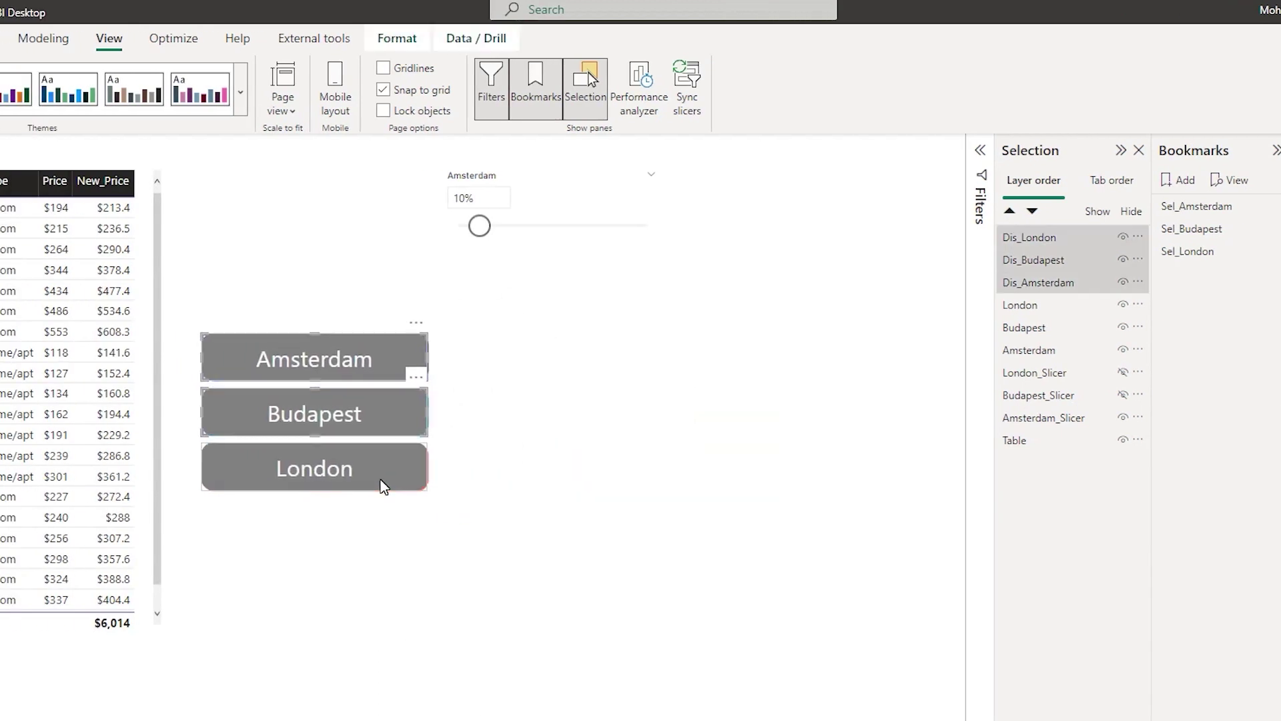
Step: Update the Sel_Amsterdam bookmark with Dis_Amsterdam hidden and the Sel_Budapest bookmark with Dis_Budapest hidden
{"action": "left_click", "coordinate": [1199, 211]}
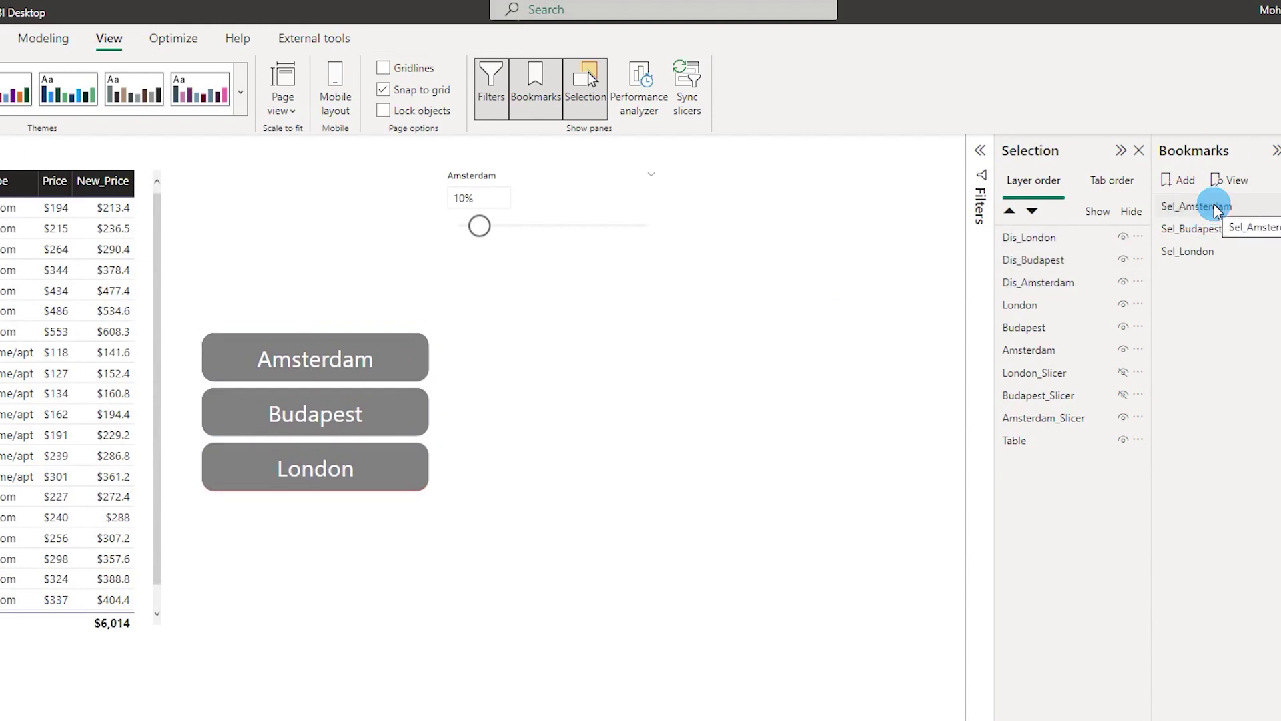
{"action": "left_click", "coordinate": [1125, 283]}
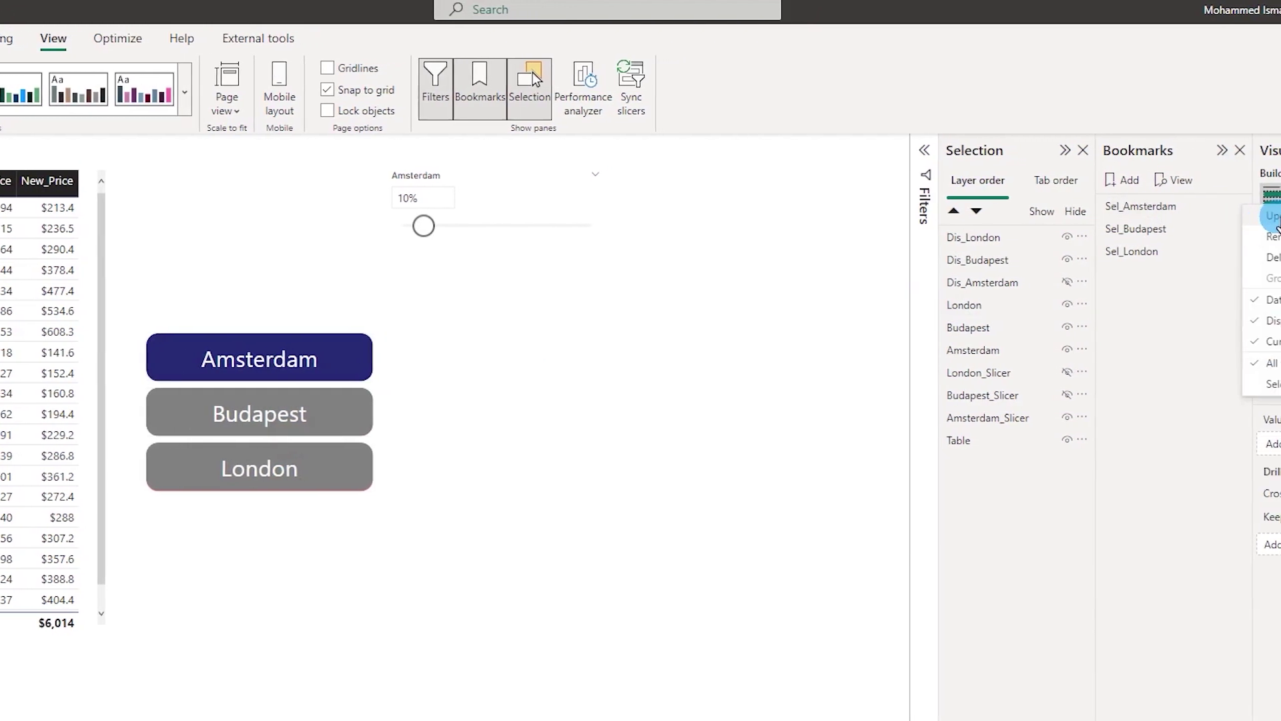
{"action": "left_click", "coordinate": [1155, 229]}
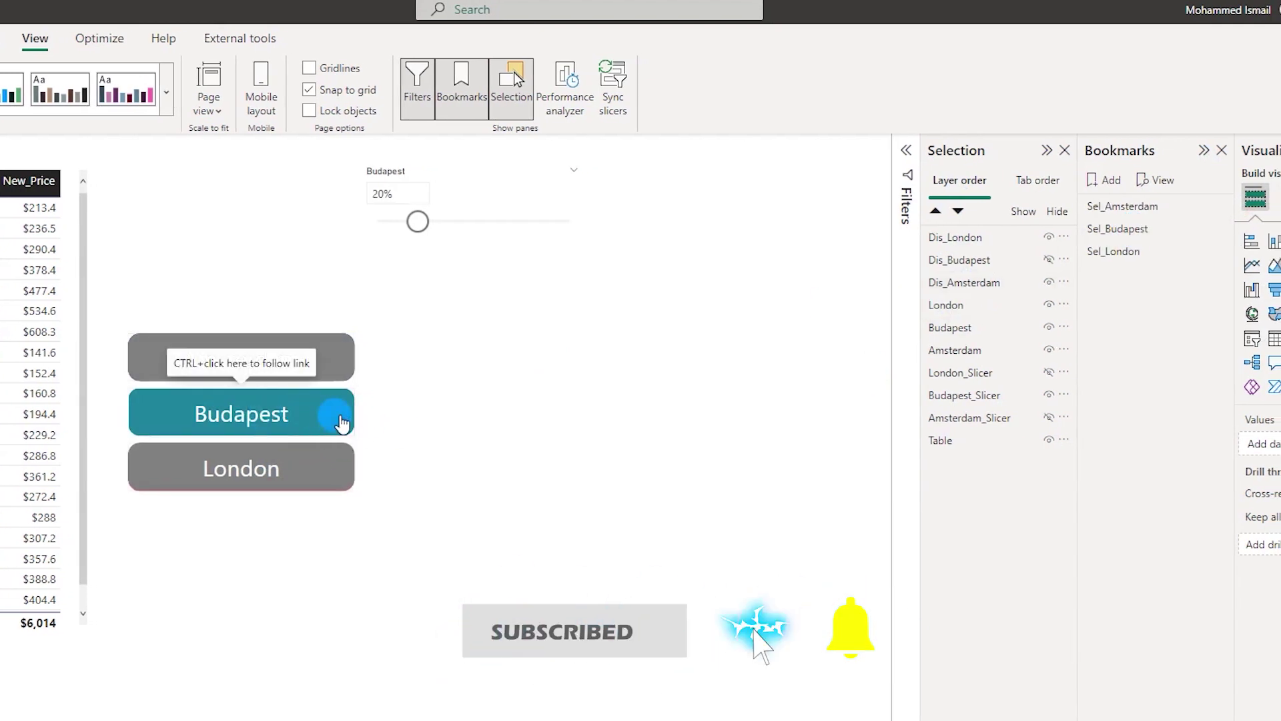
{"action": "left_click", "coordinate": [1223, 234]}
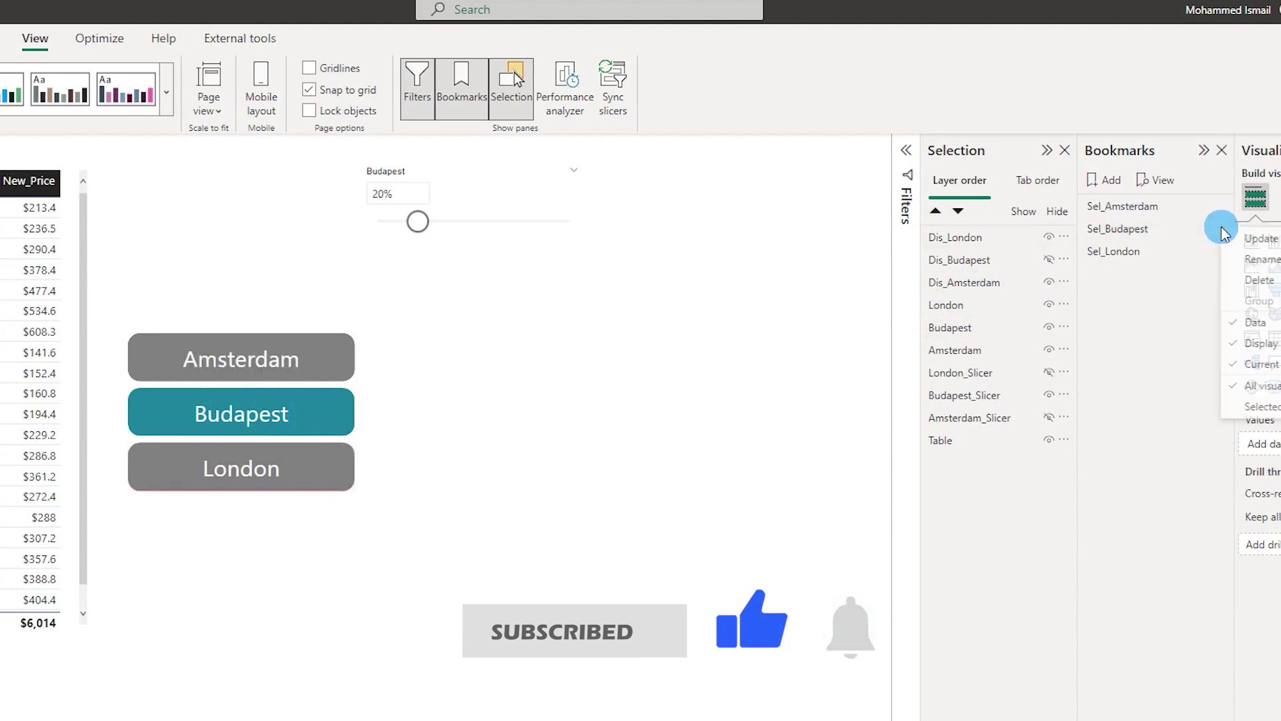
{"action": "left_click", "coordinate": [1239, 237]}
Step: Apply the Sel_London bookmark, hide Dis_London, and update the bookmark with this view
{"action": "left_click", "coordinate": [1122, 252]}
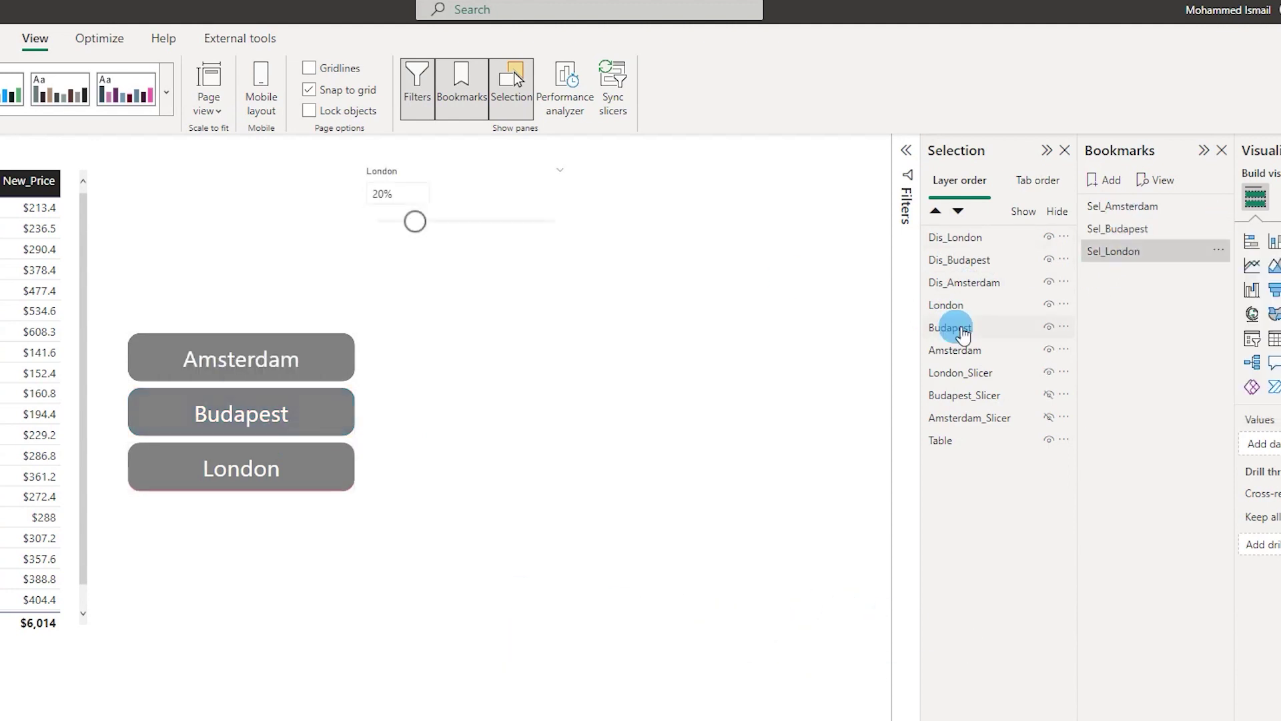
{"action": "left_click", "coordinate": [1050, 238]}
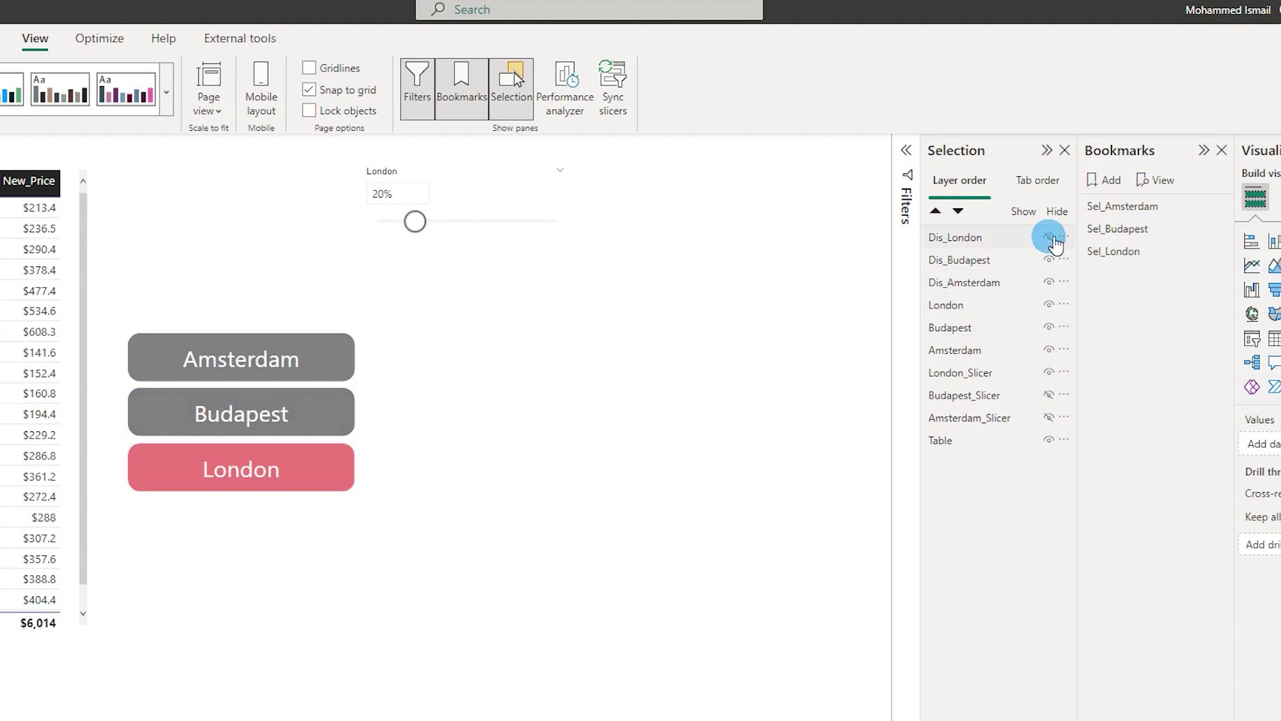
{"action": "left_click", "coordinate": [1218, 251]}
{"action": "left_click", "coordinate": [1243, 257]}
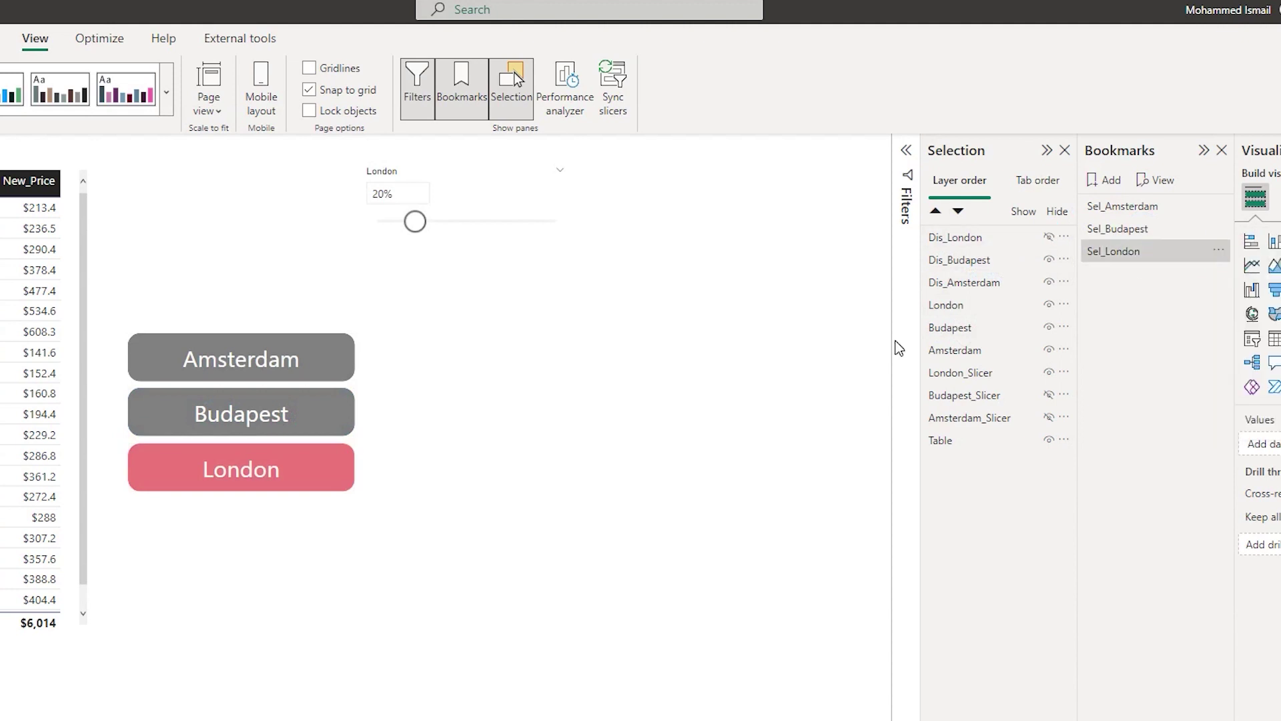
Step: Follow the Amsterdam, Budapest and London buttons in turn to check the button highlighting and the slicer shown for each city
{"action": "left_click", "coordinate": [273, 367], "text": "ctrl"}
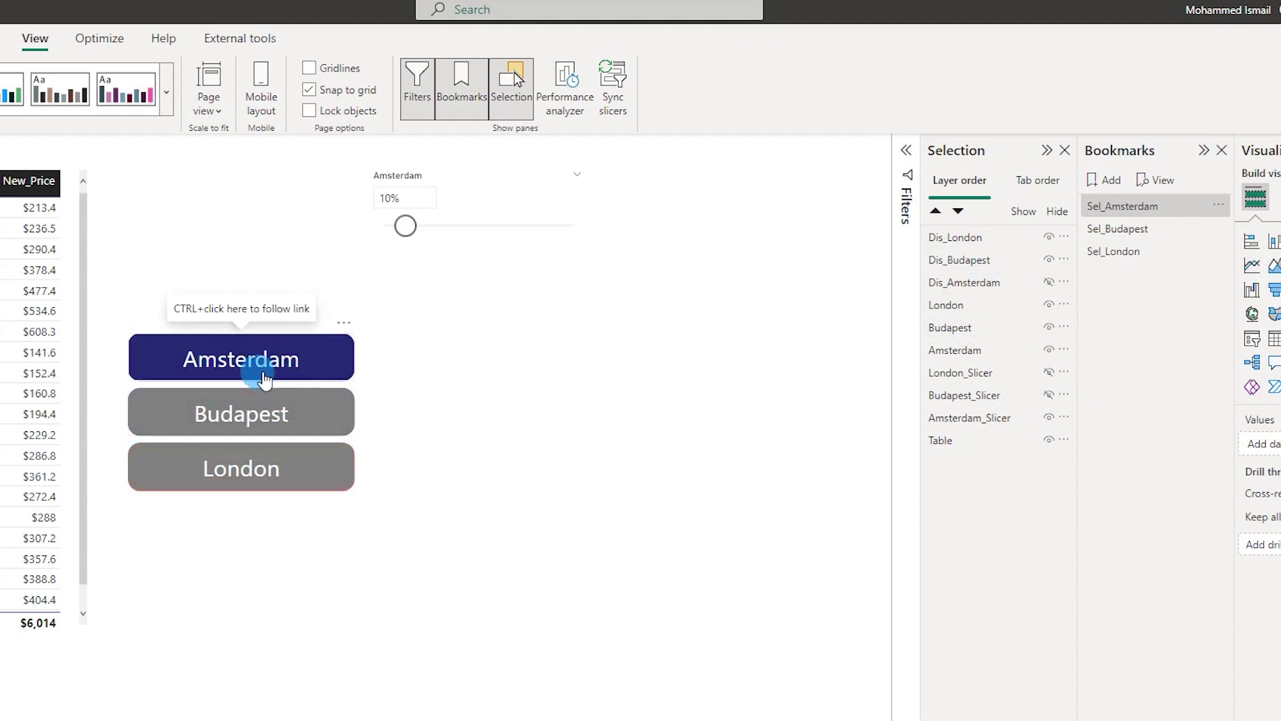
{"action": "left_click", "coordinate": [440, 209]}
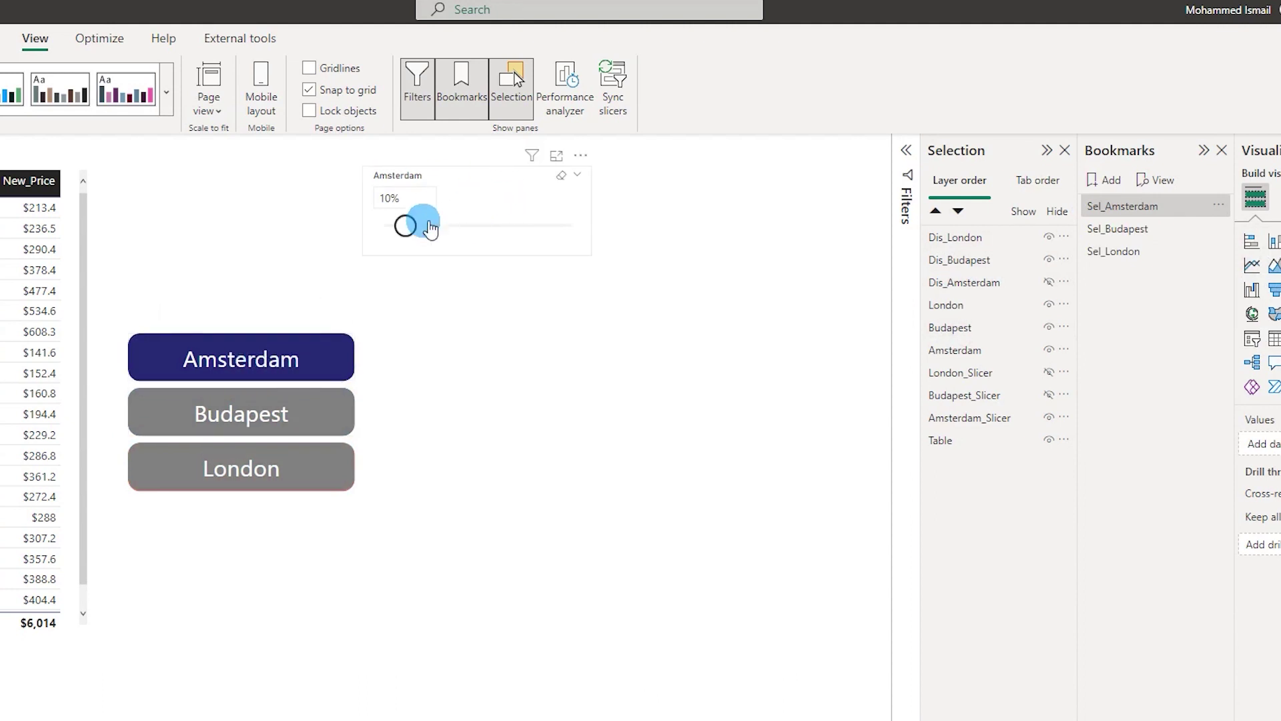
{"action": "left_click", "coordinate": [457, 275]}
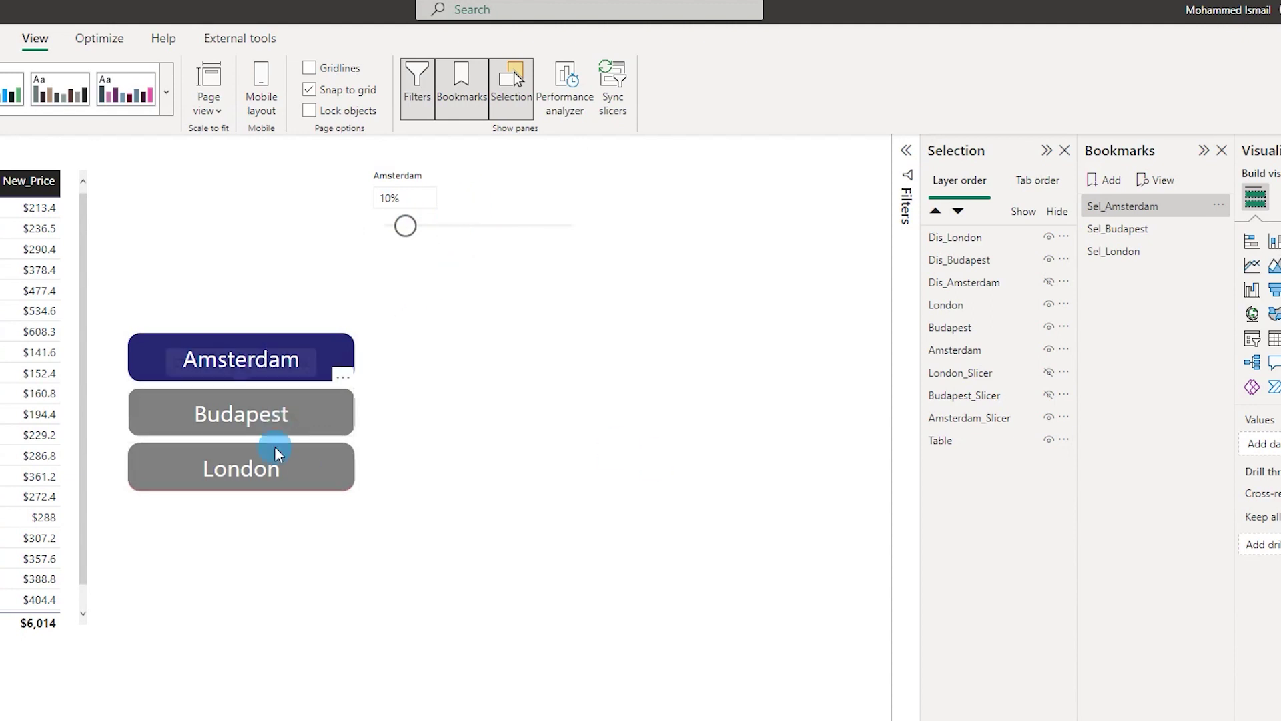
{"action": "left_click", "coordinate": [275, 425], "text": "ctrl"}
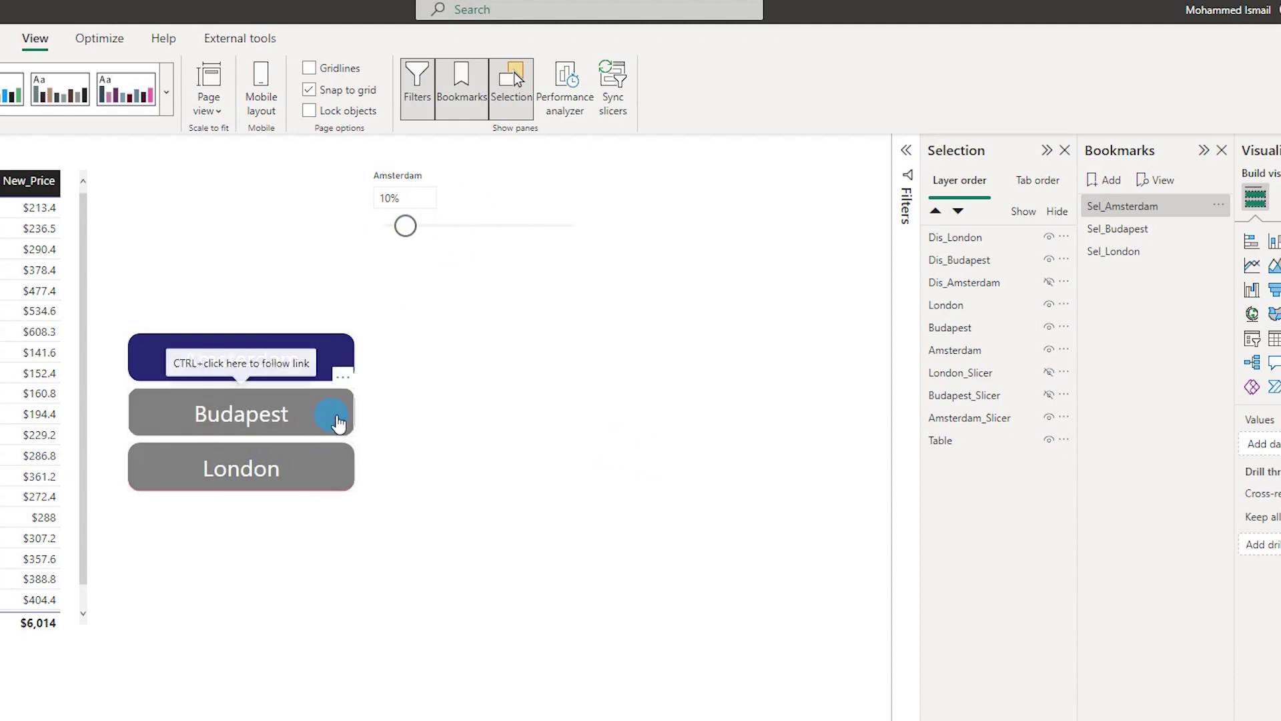
{"action": "left_click", "coordinate": [438, 235]}
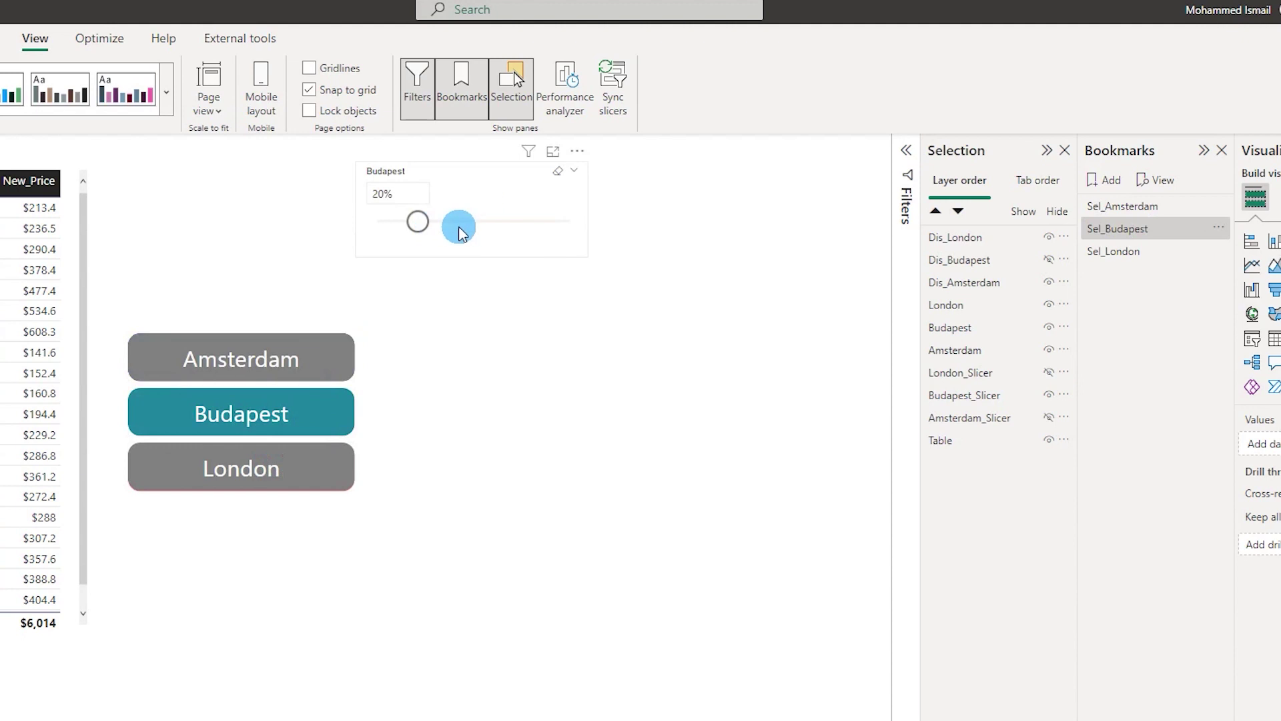
{"action": "left_click", "coordinate": [278, 485], "text": "ctrl"}
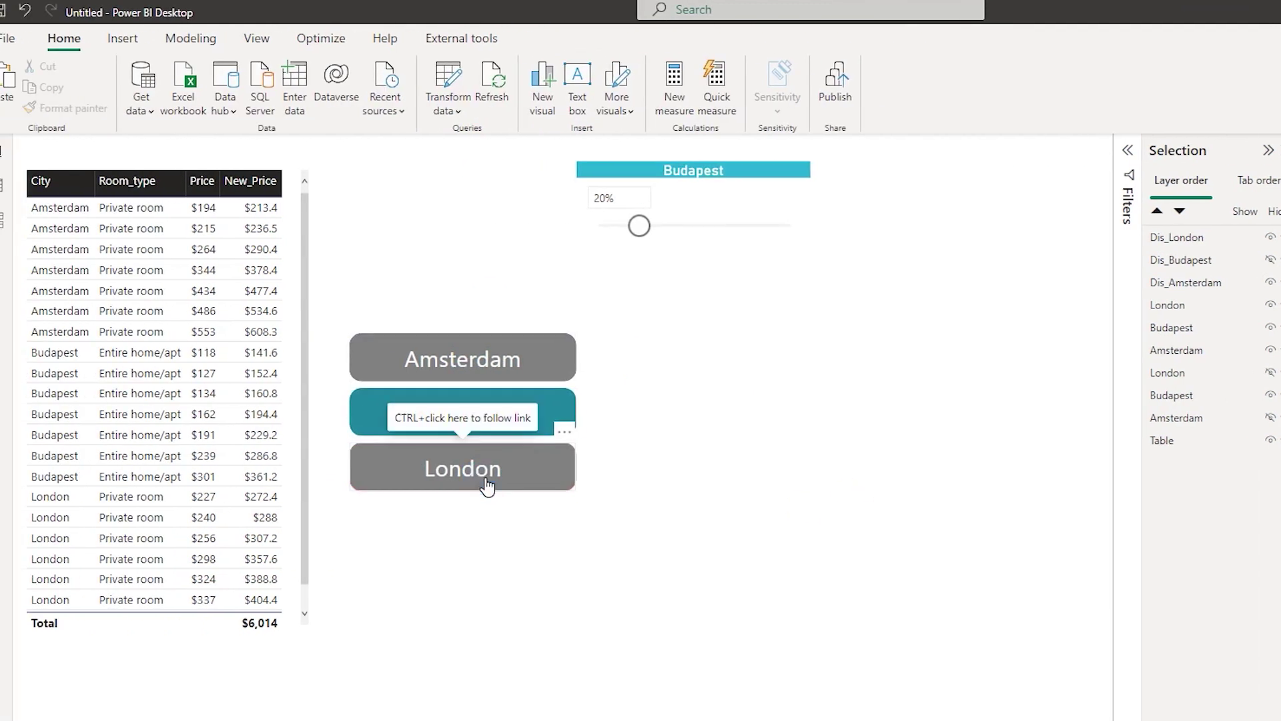
{"action": "left_click", "coordinate": [487, 486], "text": "ctrl"}
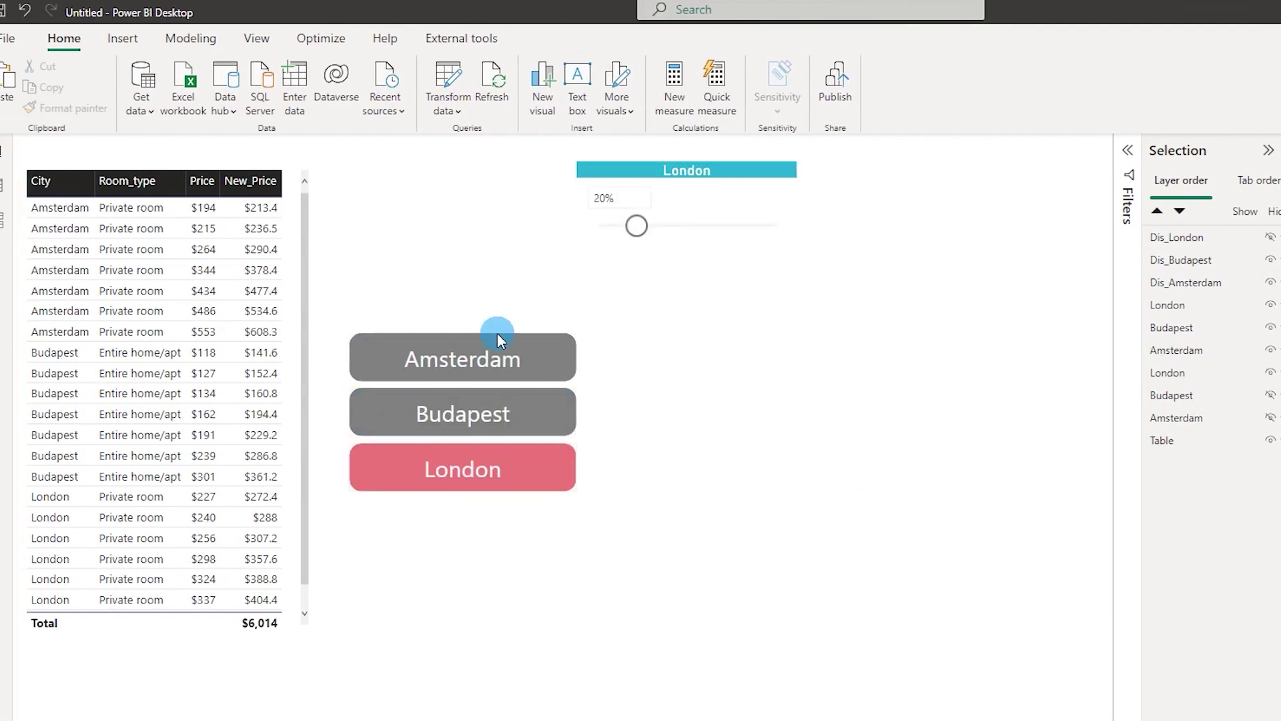